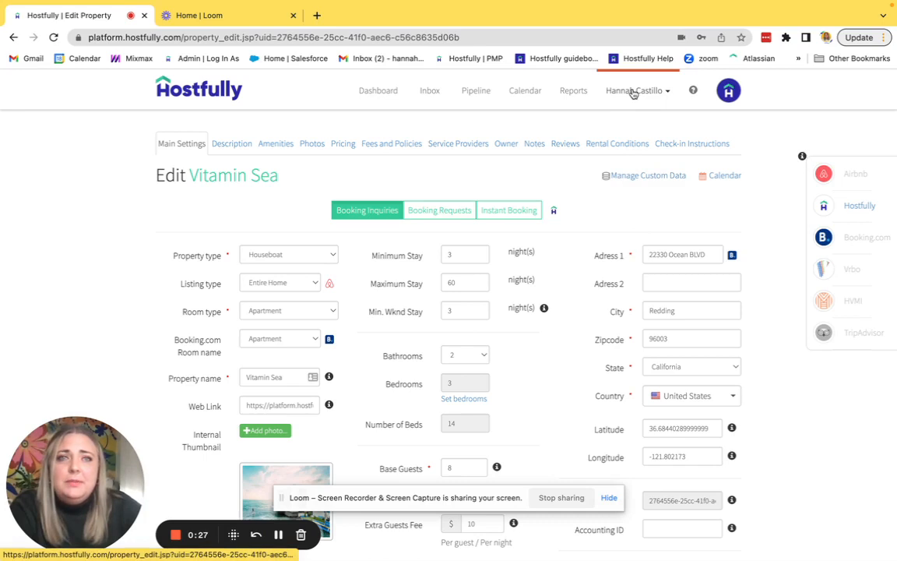
{"action": "left_click", "coordinate": [583, 102]}
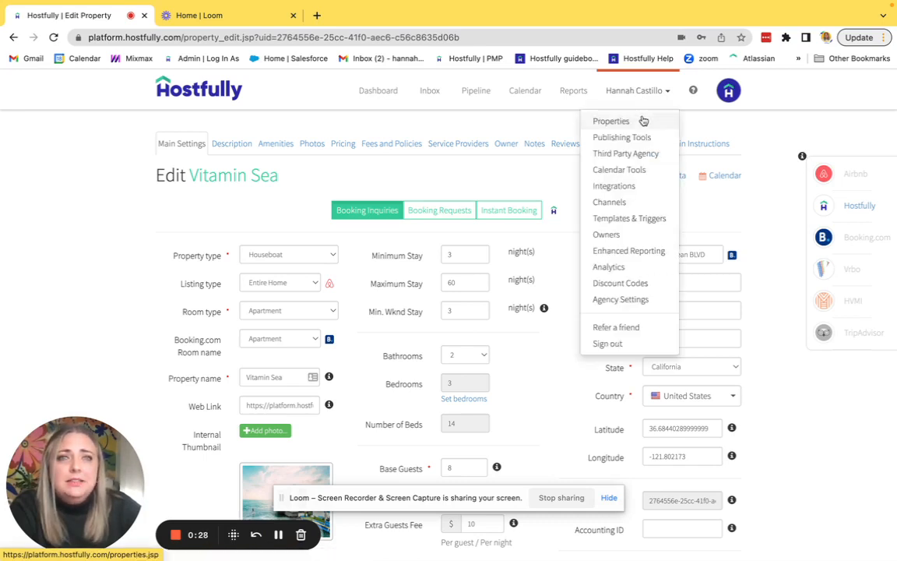
{"action": "left_click", "coordinate": [358, 184]}
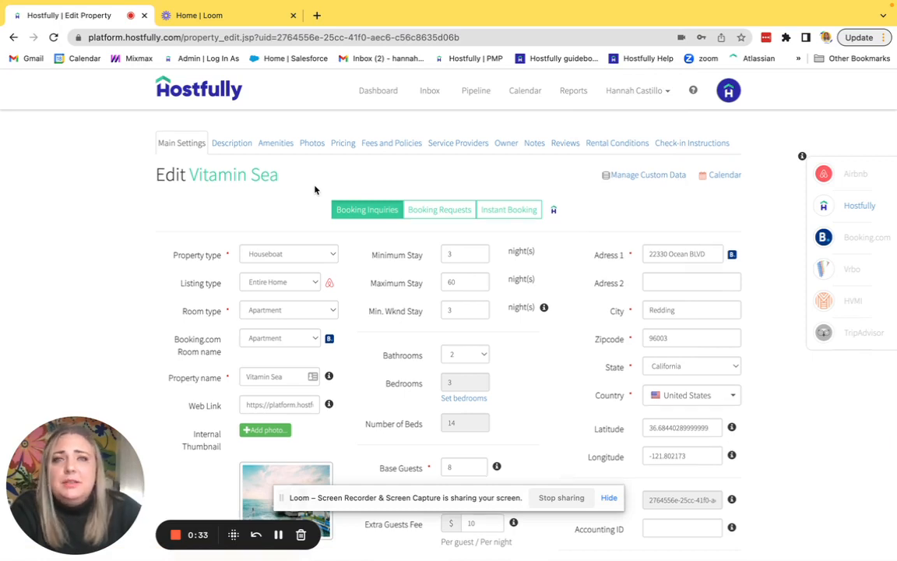
{"action": "scroll", "coordinate": [315, 189], "scroll_direction": "down", "scroll_amount": 2}
{"action": "scroll", "coordinate": [314, 189], "scroll_direction": "up", "scroll_amount": 2}
{"action": "scroll", "coordinate": [315, 189], "scroll_direction": "down", "scroll_amount": 1}
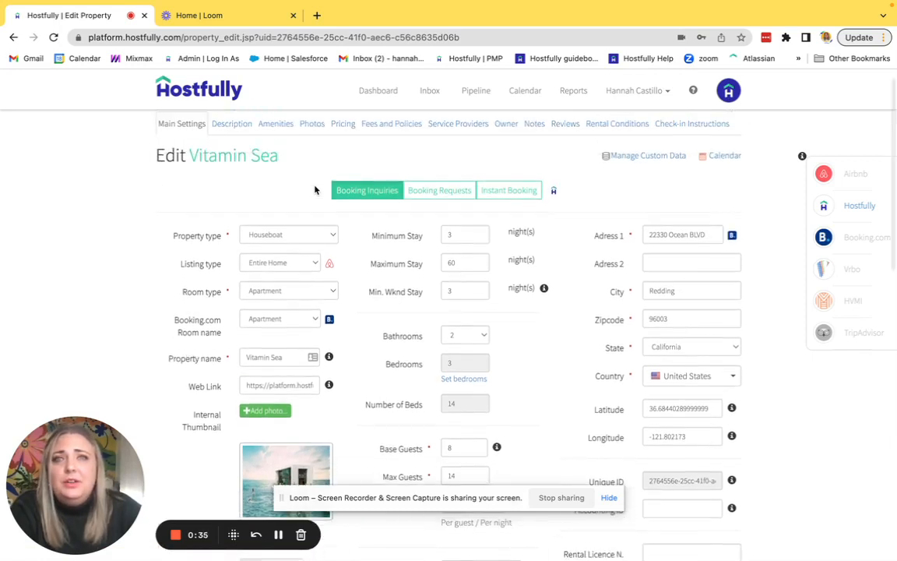
{"action": "scroll", "coordinate": [315, 189], "scroll_direction": "up", "scroll_amount": 1}
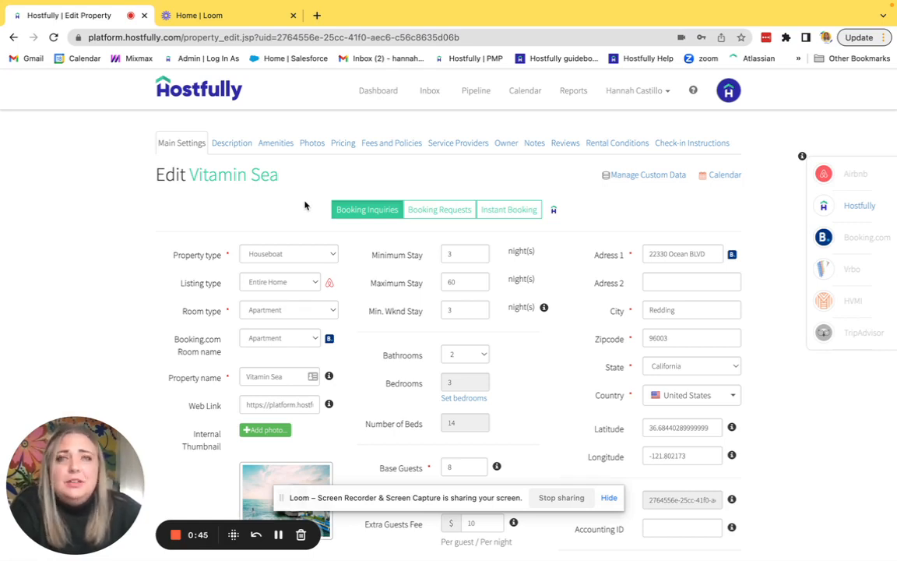
Step: Review the Vitamin Sea property's listing type, room types and internal property name, including the channel and visibility notes
{"action": "scroll", "coordinate": [304, 204], "scroll_direction": "down", "scroll_amount": 1}
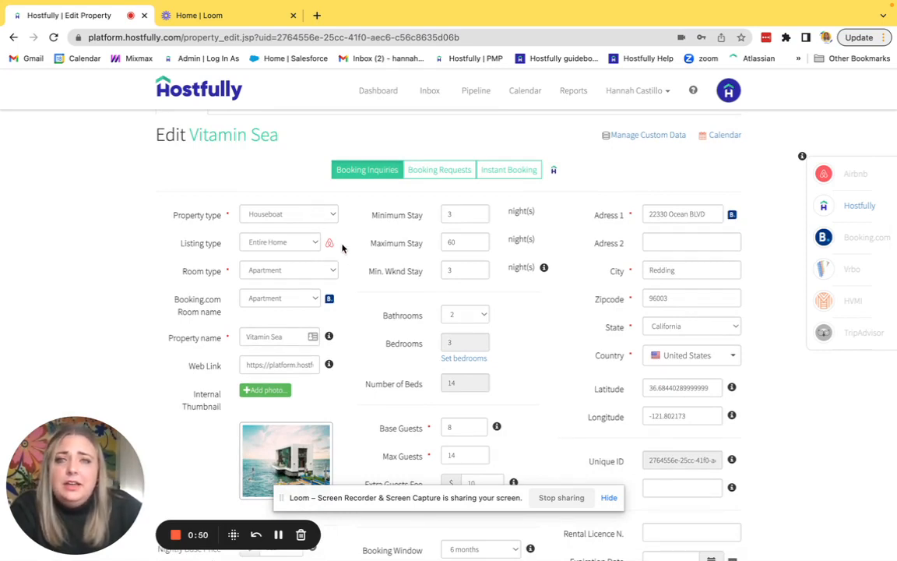
{"action": "scroll", "coordinate": [312, 227], "scroll_direction": "down", "scroll_amount": 1}
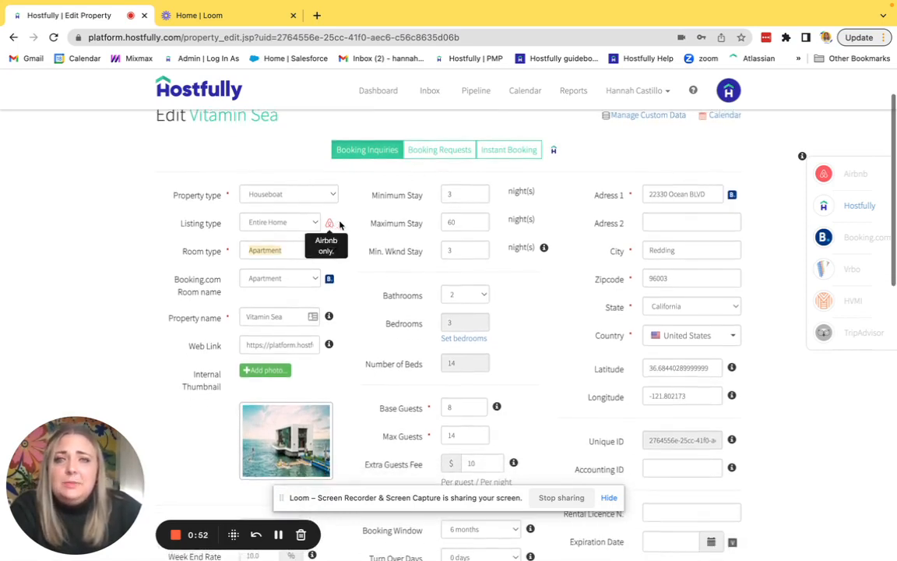
{"action": "mouse_move", "coordinate": [331, 286]}
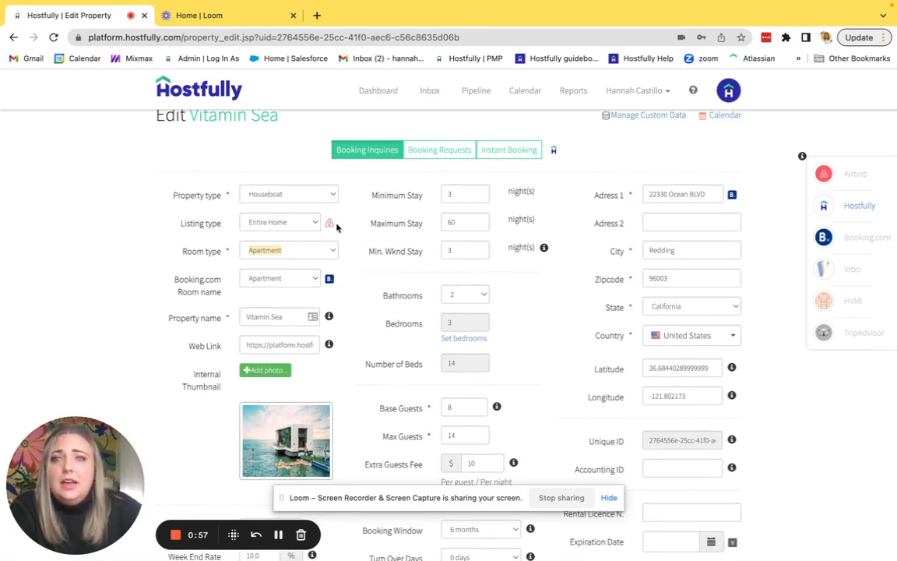
{"action": "mouse_move", "coordinate": [330, 224]}
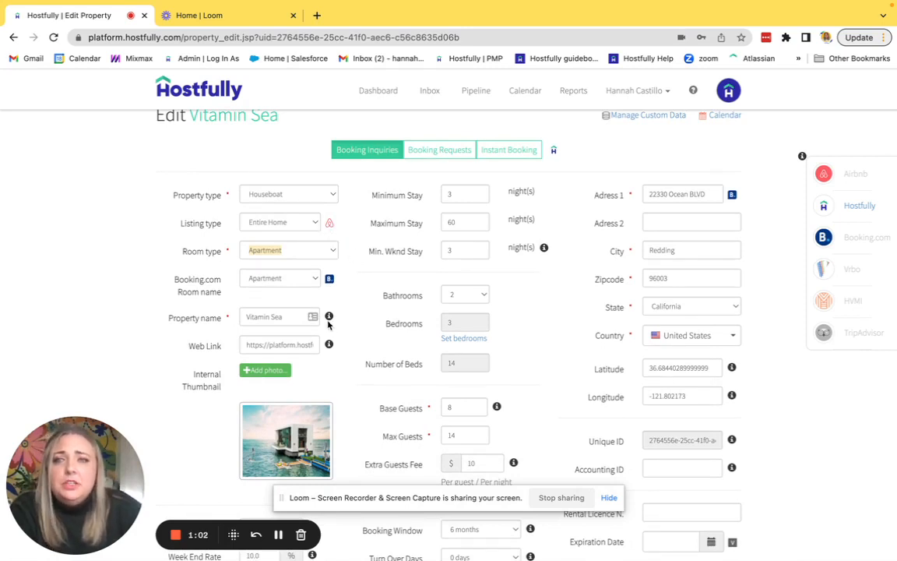
{"action": "mouse_move", "coordinate": [329, 318]}
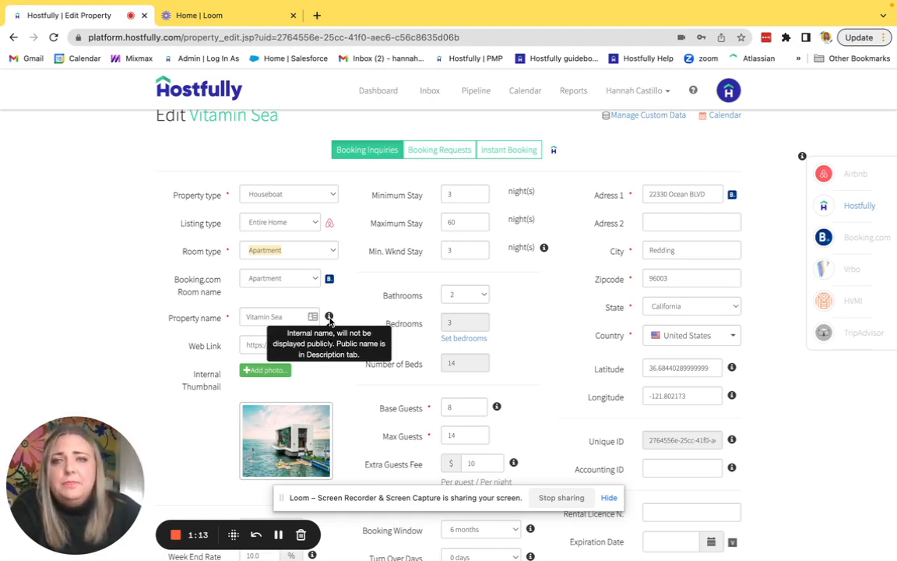
{"action": "scroll", "coordinate": [376, 304], "scroll_direction": "down", "scroll_amount": 1}
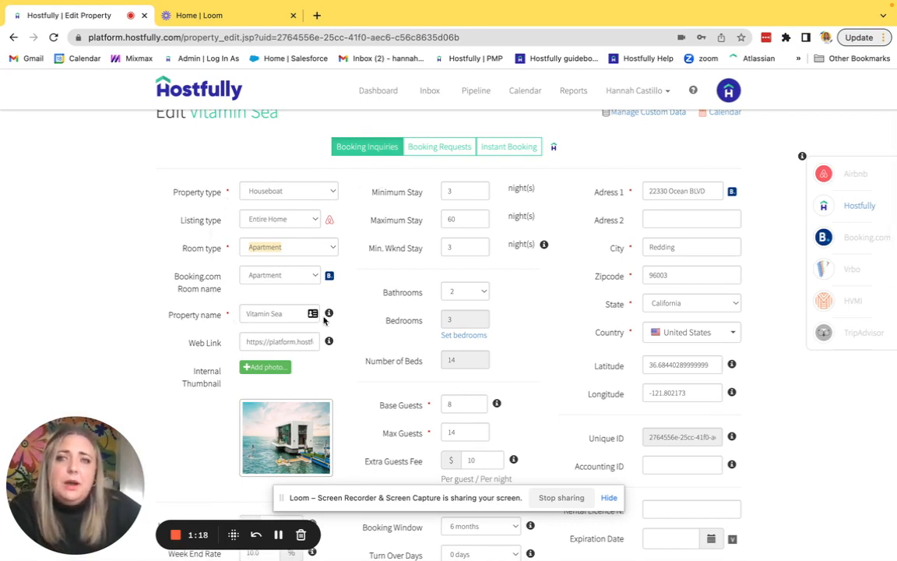
{"action": "scroll", "coordinate": [330, 316], "scroll_direction": "down", "scroll_amount": 2}
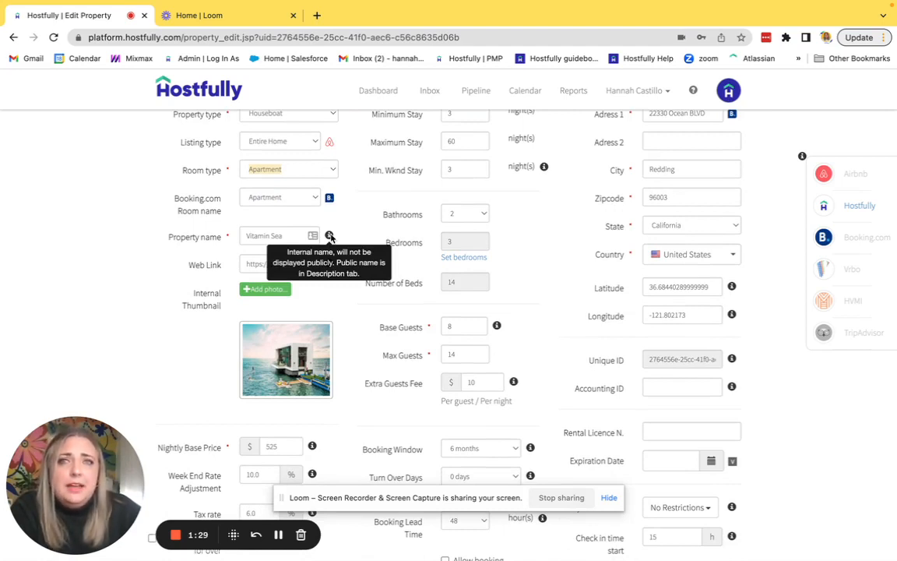
{"action": "scroll", "coordinate": [329, 236], "scroll_direction": "up", "scroll_amount": 3}
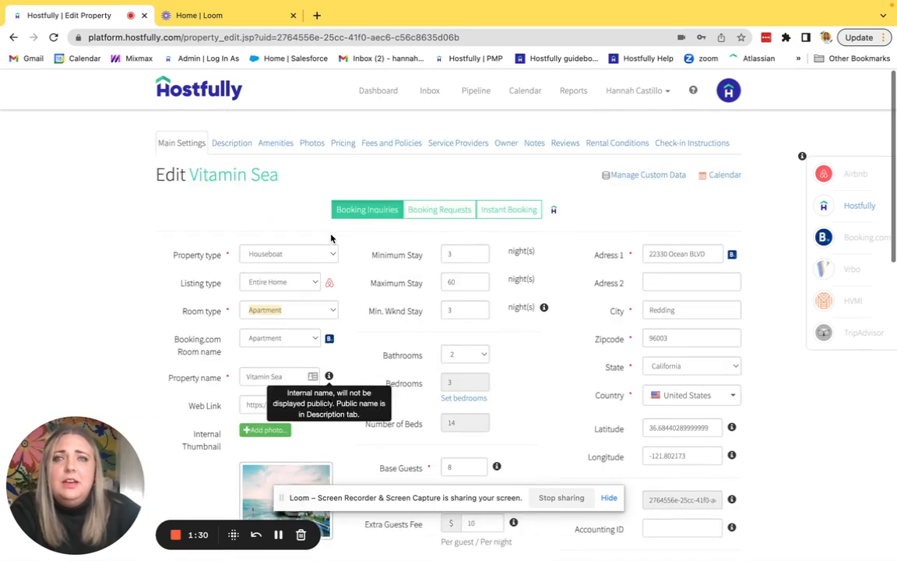
Step: Look through the main settings from the guest limits and thumbnail to the pricing, fee and check-in fields
{"action": "scroll", "coordinate": [364, 349], "scroll_direction": "down", "scroll_amount": 3}
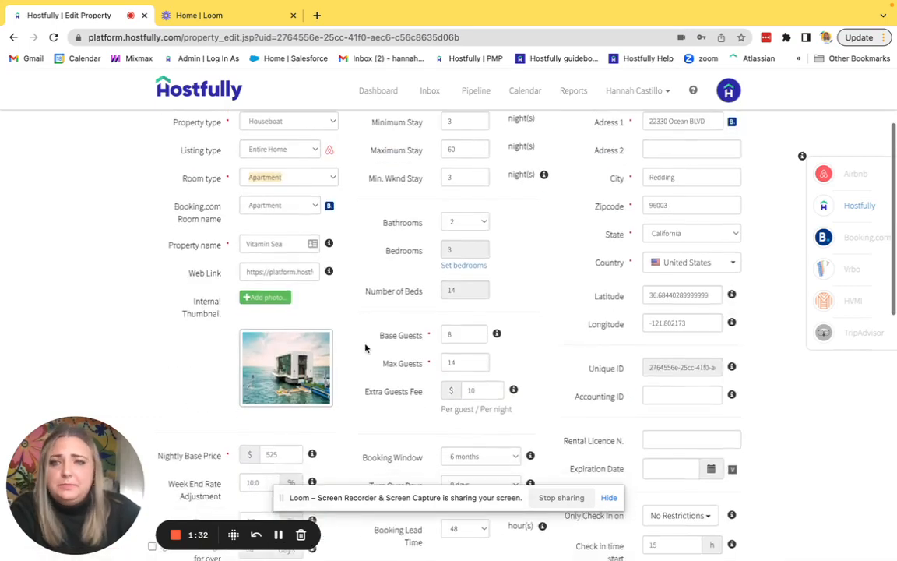
{"action": "scroll", "coordinate": [364, 348], "scroll_direction": "down", "scroll_amount": 1}
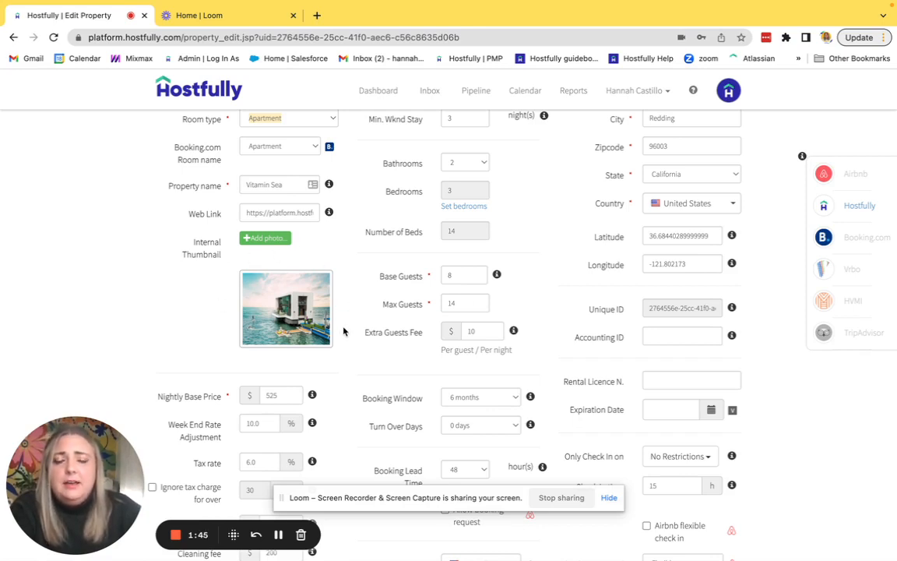
{"action": "scroll", "coordinate": [343, 332], "scroll_direction": "down", "scroll_amount": 2}
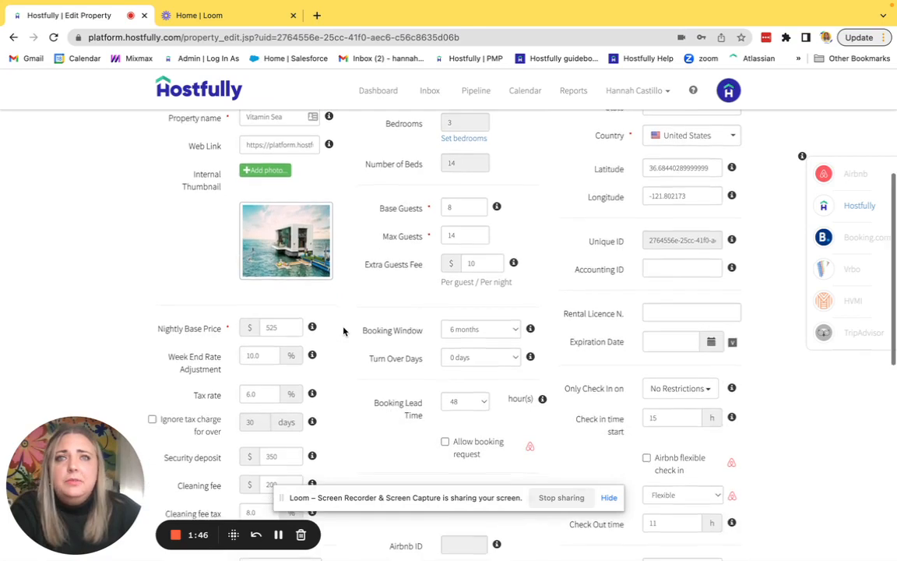
{"action": "scroll", "coordinate": [343, 332], "scroll_direction": "down", "scroll_amount": 2}
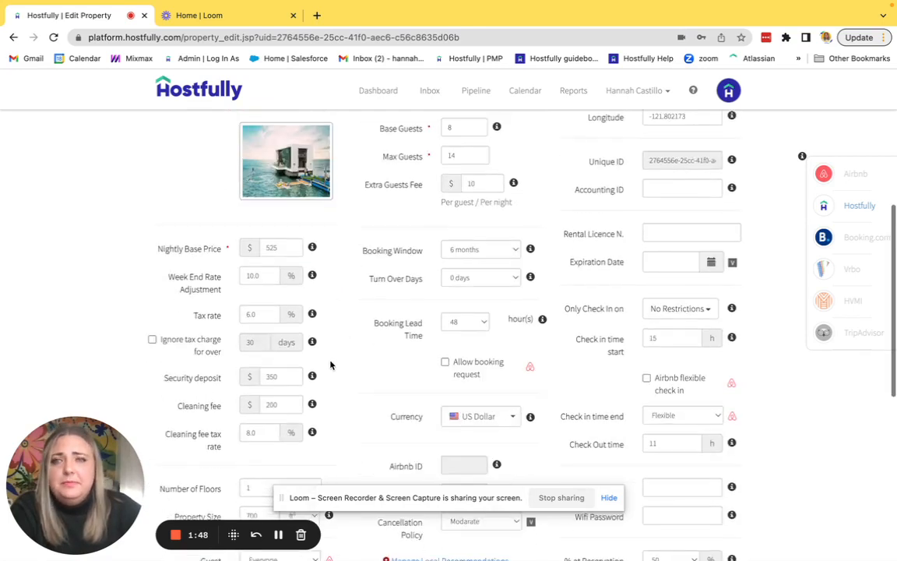
{"action": "scroll", "coordinate": [330, 364], "scroll_direction": "down", "scroll_amount": 3}
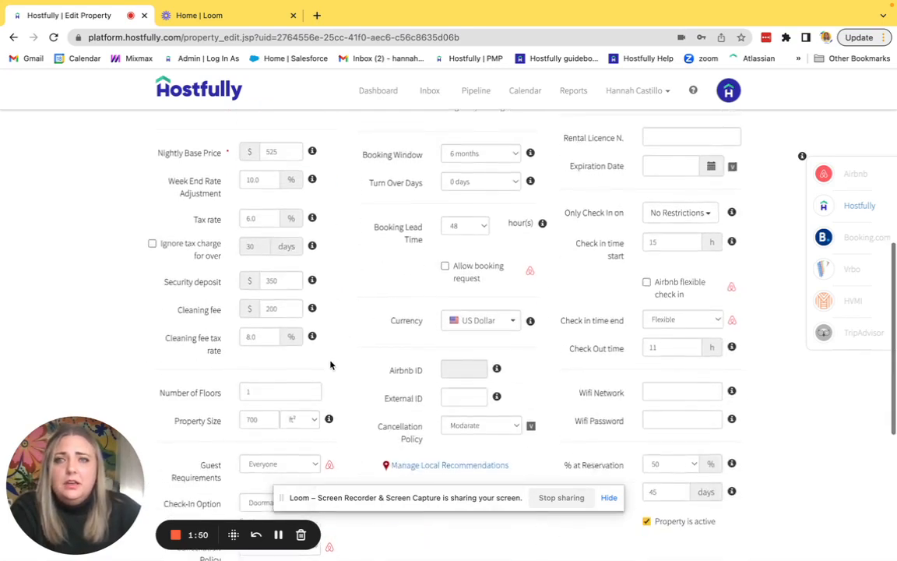
{"action": "scroll", "coordinate": [330, 363], "scroll_direction": "up", "scroll_amount": 1}
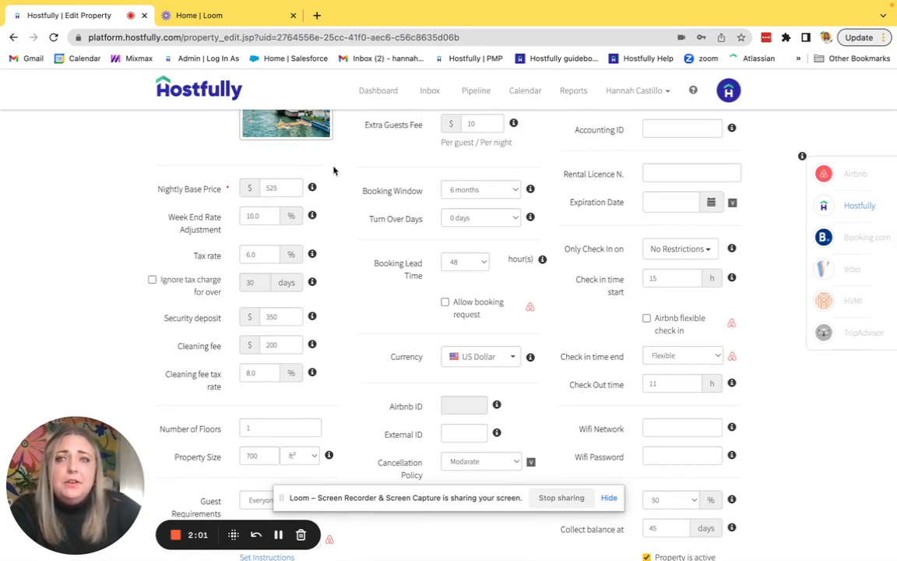
Step: Examine the nightly base price, weekend rate adjustment and tax rate fields in the main settings
{"action": "left_click", "coordinate": [269, 188]}
{"action": "left_click_drag", "start_coordinate": [279, 188], "coordinate": [249, 189]}
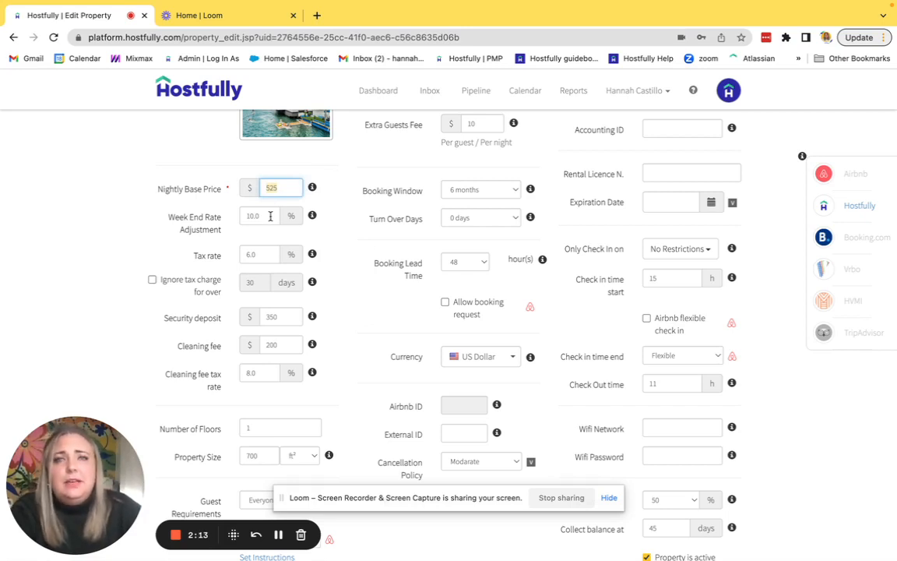
{"action": "left_click", "coordinate": [270, 217]}
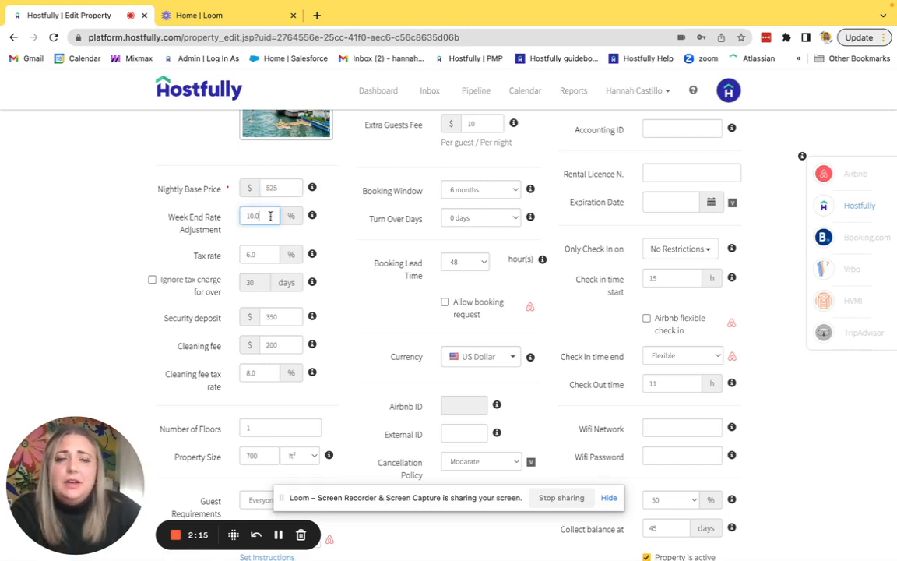
{"action": "left_click", "coordinate": [348, 283]}
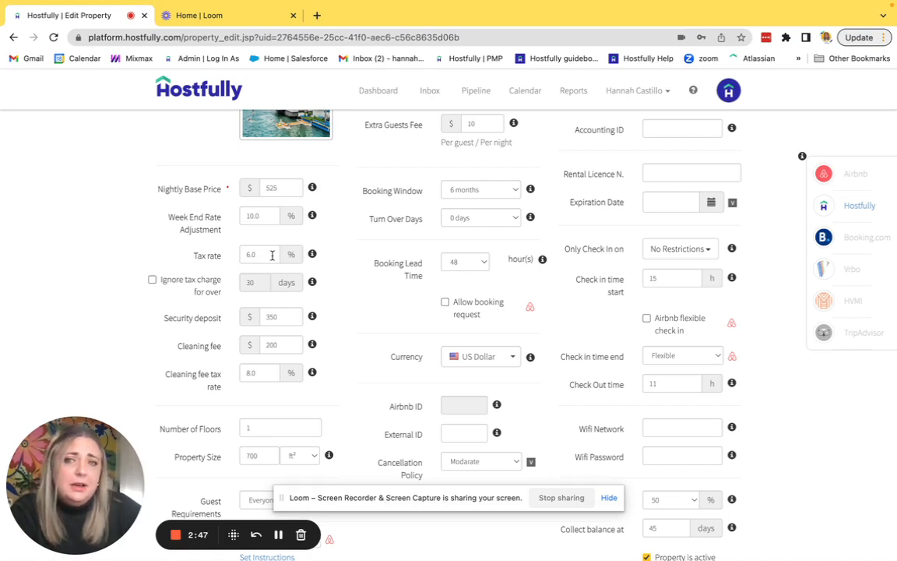
{"action": "mouse_move", "coordinate": [311, 255]}
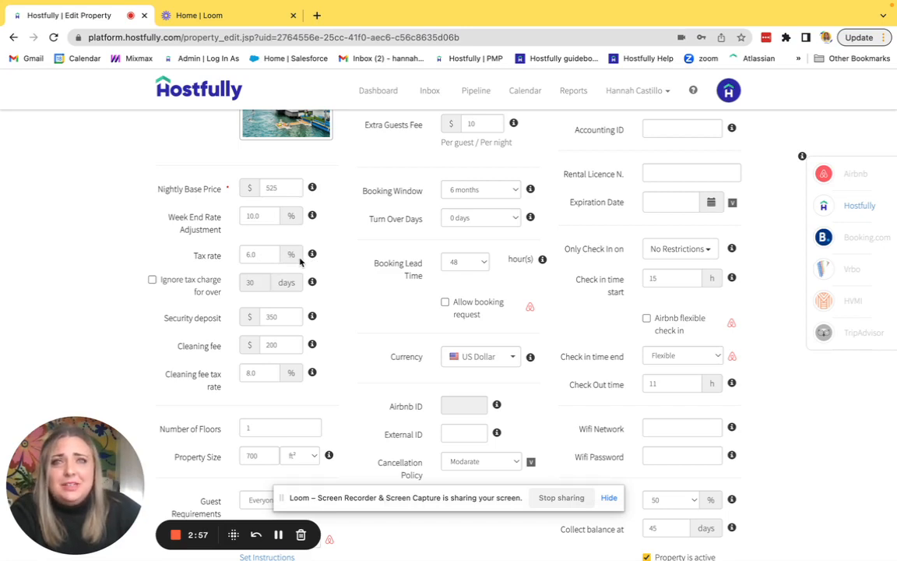
{"action": "left_click", "coordinate": [260, 255]}
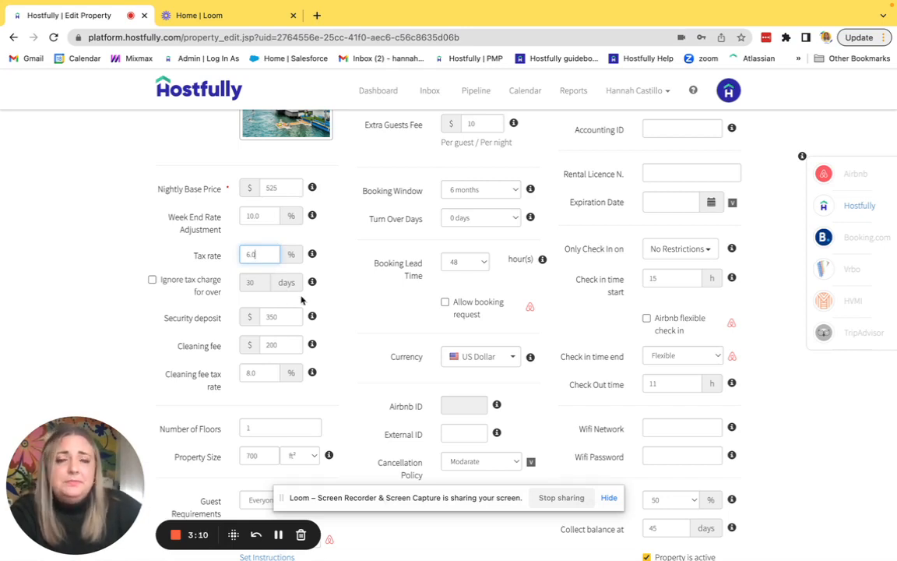
Step: Examine the security deposit field and read its information note about booking platforms
{"action": "scroll", "coordinate": [316, 302], "scroll_direction": "down", "scroll_amount": 1}
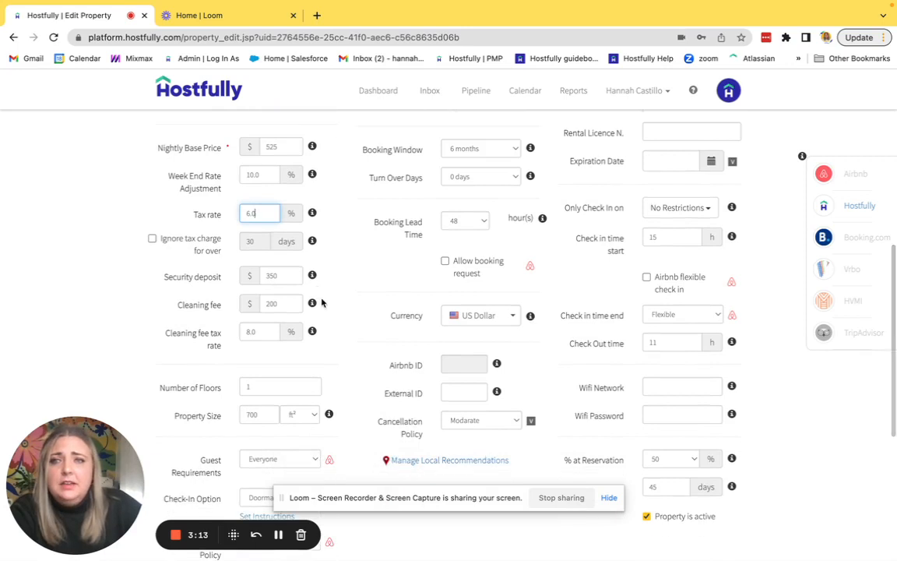
{"action": "scroll", "coordinate": [289, 267], "scroll_direction": "down", "scroll_amount": 1}
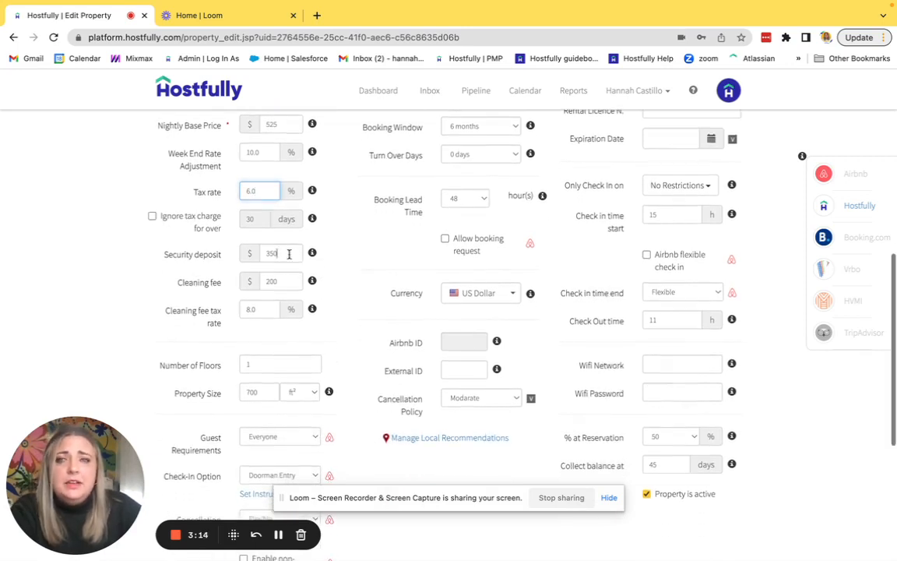
{"action": "left_click", "coordinate": [289, 254]}
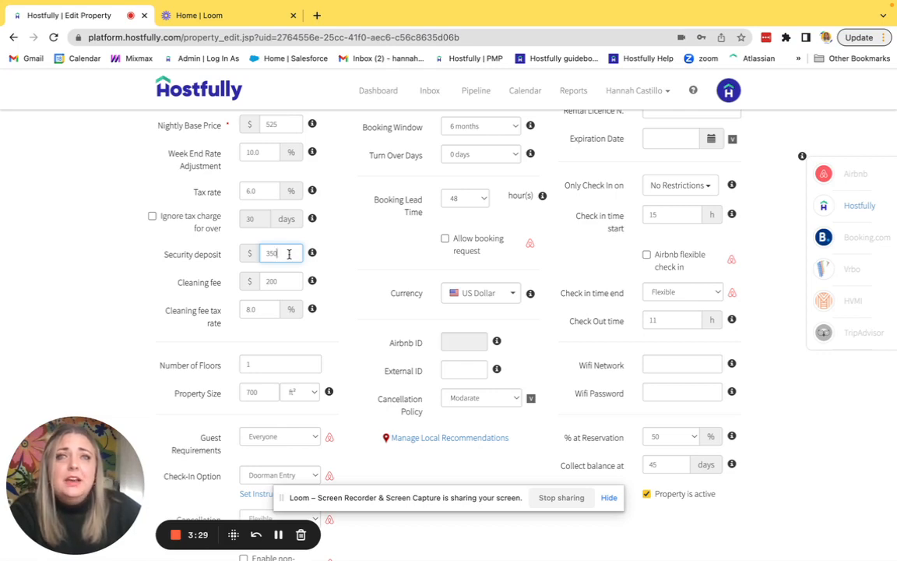
{"action": "scroll", "coordinate": [289, 254], "scroll_direction": "down", "scroll_amount": 1}
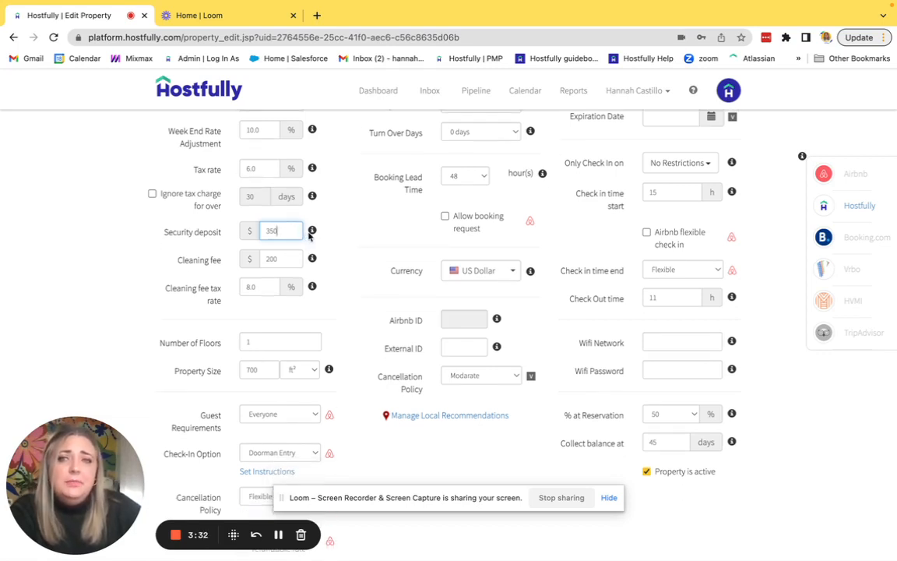
{"action": "mouse_move", "coordinate": [313, 232]}
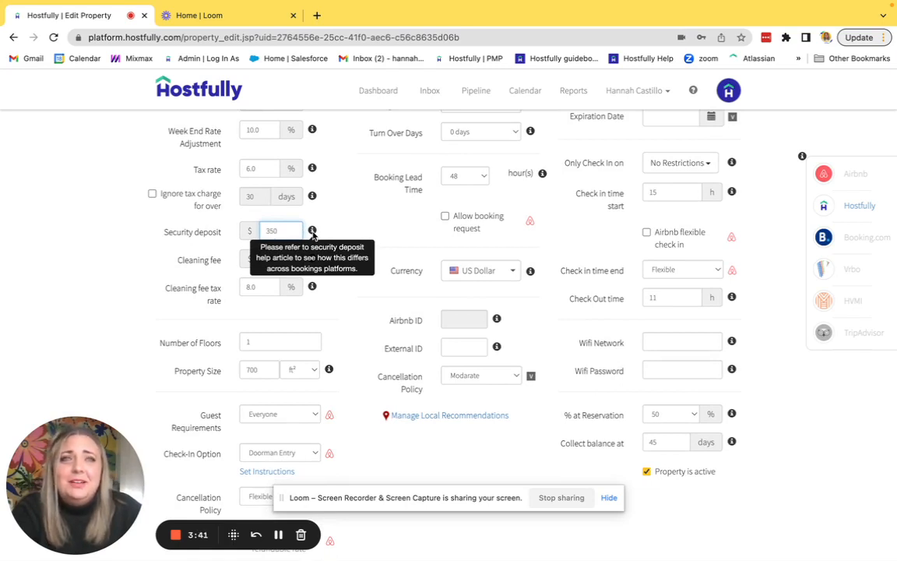
{"action": "scroll", "coordinate": [343, 248], "scroll_direction": "down", "scroll_amount": 1}
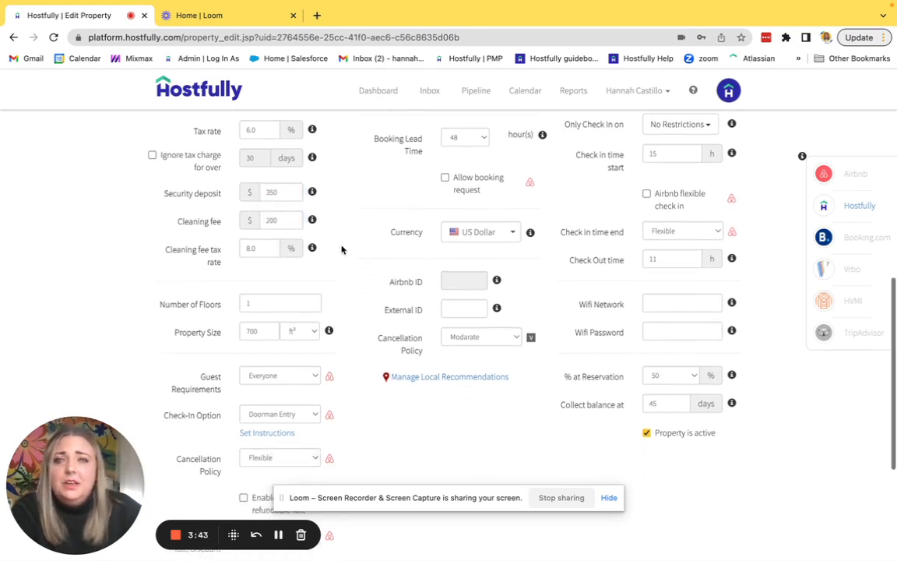
{"action": "mouse_move", "coordinate": [312, 193]}
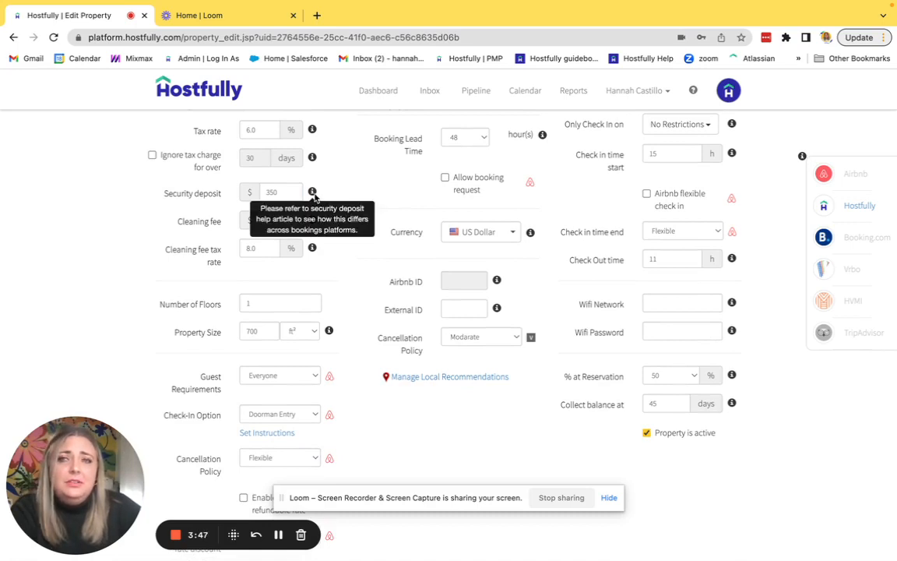
Step: Examine the cleaning fee tax rate field and read its information note about Airbnb
{"action": "scroll", "coordinate": [280, 234], "scroll_direction": "down", "scroll_amount": 1}
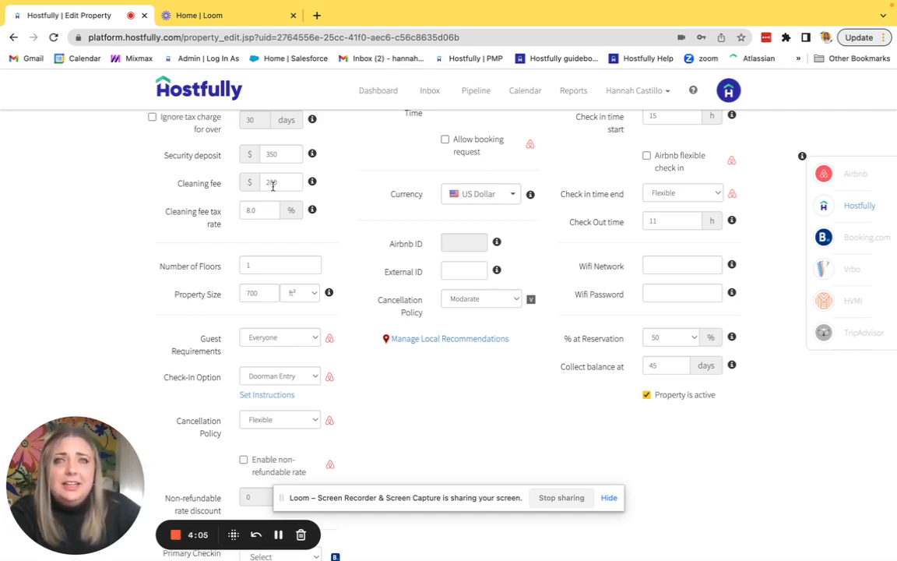
{"action": "left_click", "coordinate": [268, 212]}
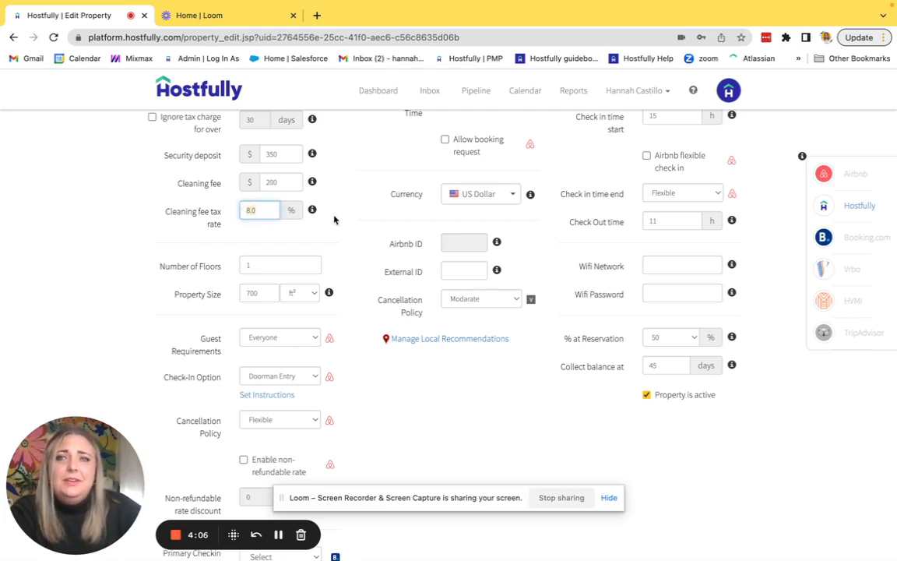
{"action": "mouse_move", "coordinate": [315, 212]}
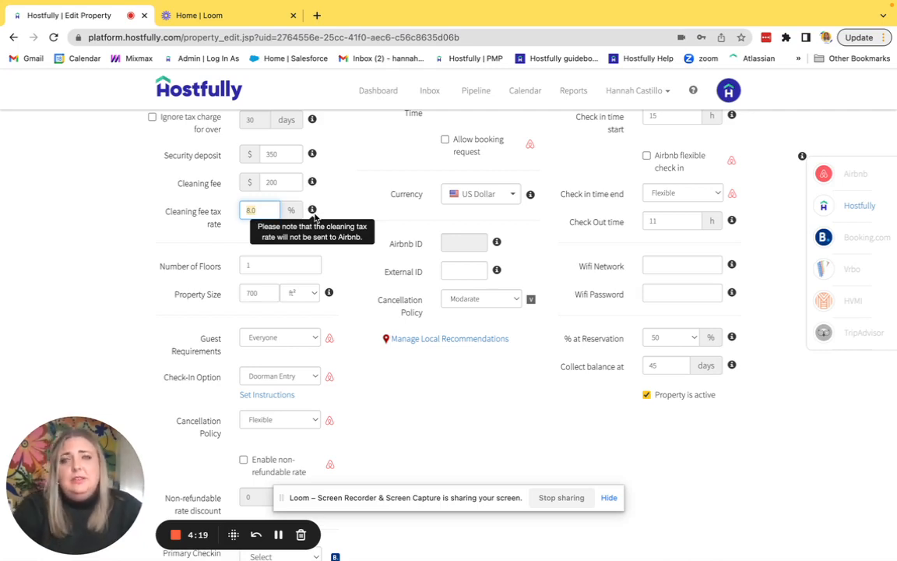
{"action": "left_click", "coordinate": [302, 220]}
Step: Examine the number of floors, the property size unit options and the Airbnb cancellation policy options in the main settings
{"action": "scroll", "coordinate": [319, 234], "scroll_direction": "down", "scroll_amount": 2}
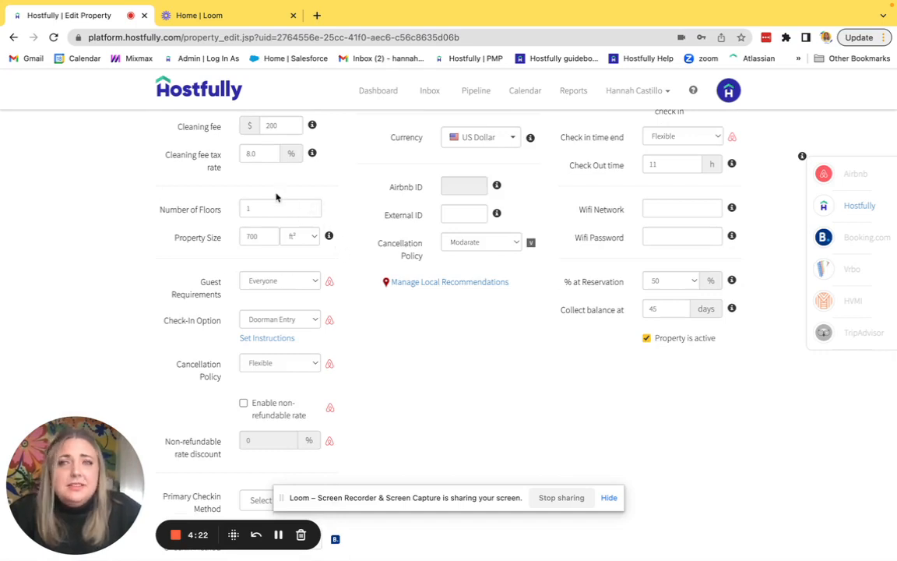
{"action": "left_click", "coordinate": [301, 241]}
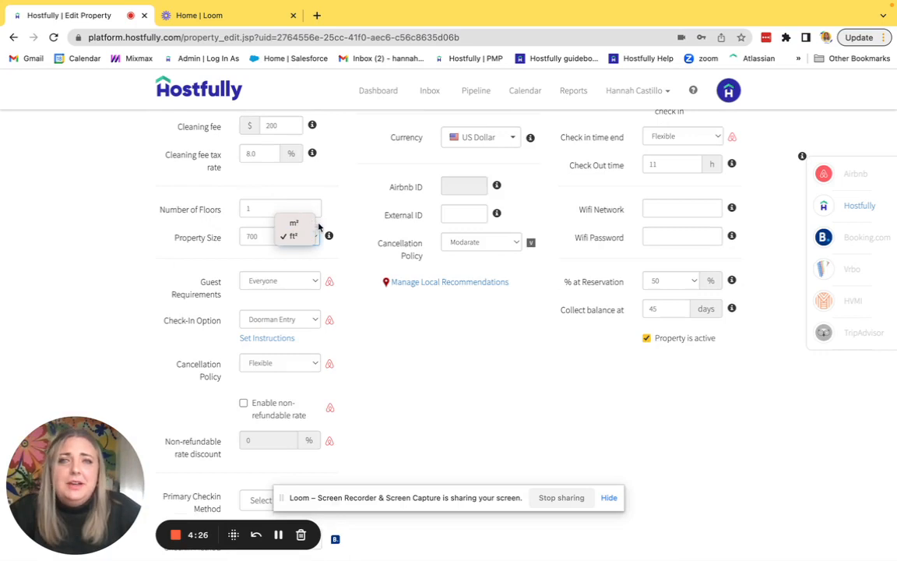
{"action": "left_click", "coordinate": [317, 199]}
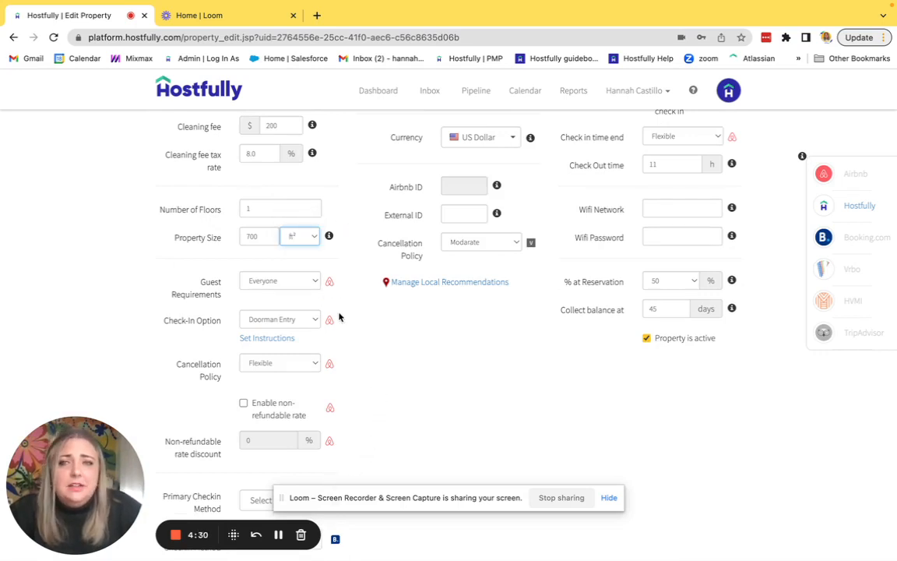
{"action": "left_click", "coordinate": [287, 364]}
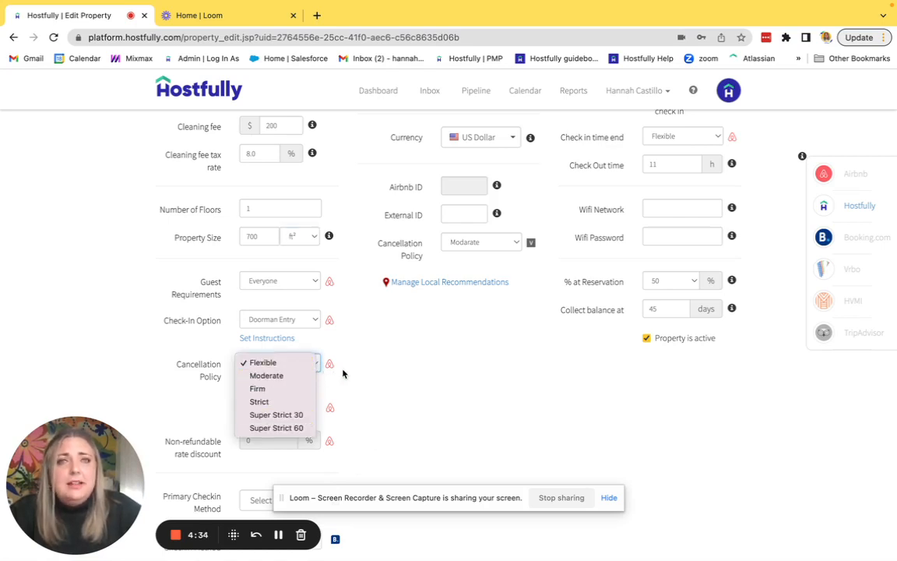
{"action": "scroll", "coordinate": [343, 373], "scroll_direction": "down", "scroll_amount": 3}
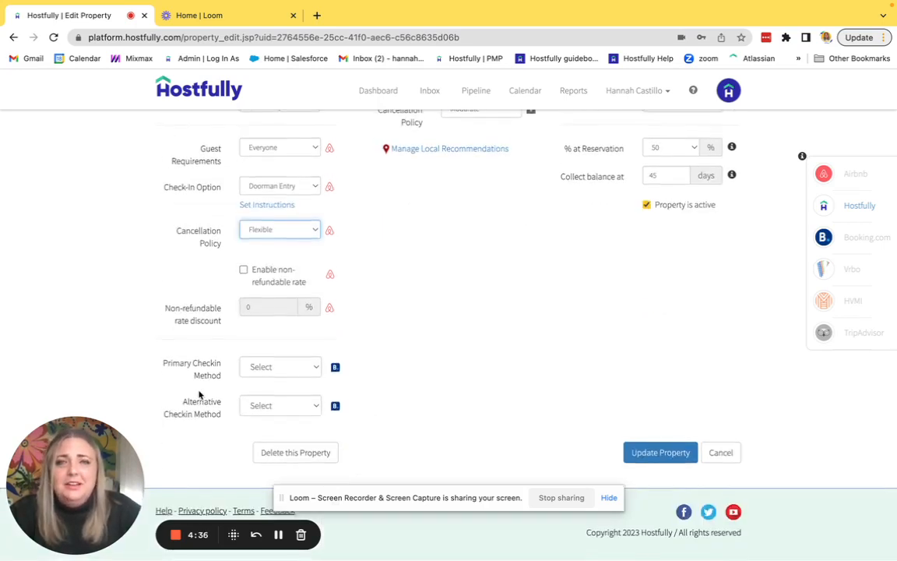
Step: Examine the minimum and maximum stay fields and read the information note for the minimum weekend stay
{"action": "scroll", "coordinate": [427, 350], "scroll_direction": "up", "scroll_amount": 15}
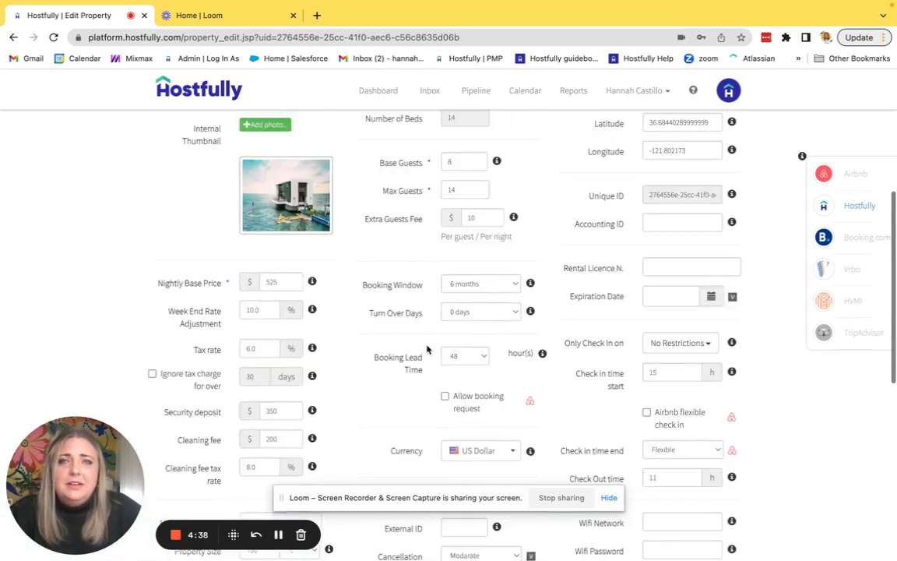
{"action": "scroll", "coordinate": [452, 228], "scroll_direction": "up", "scroll_amount": 2}
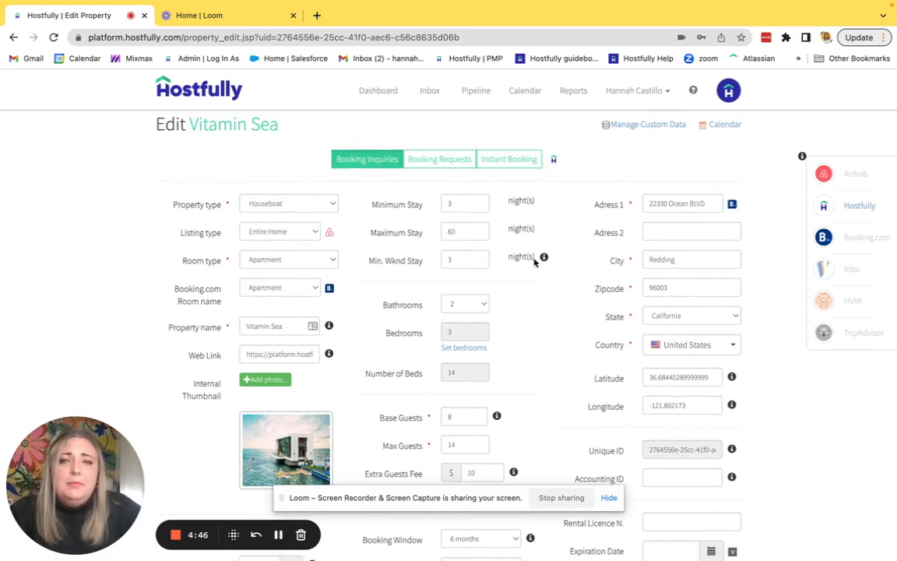
{"action": "mouse_move", "coordinate": [544, 258]}
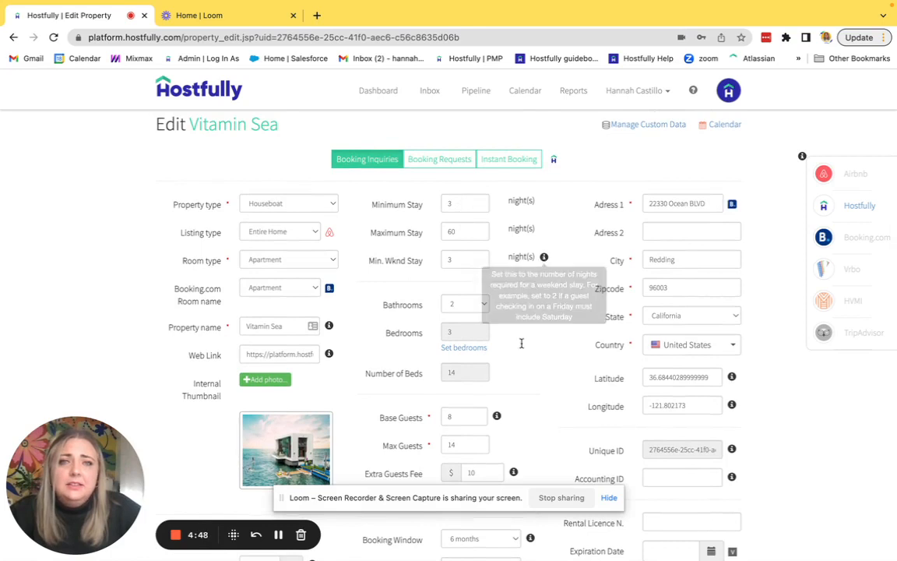
Step: Open the bedroom setup and set both the single beds and the couches in the Common Space to 0
{"action": "scroll", "coordinate": [522, 347], "scroll_direction": "down", "scroll_amount": 2}
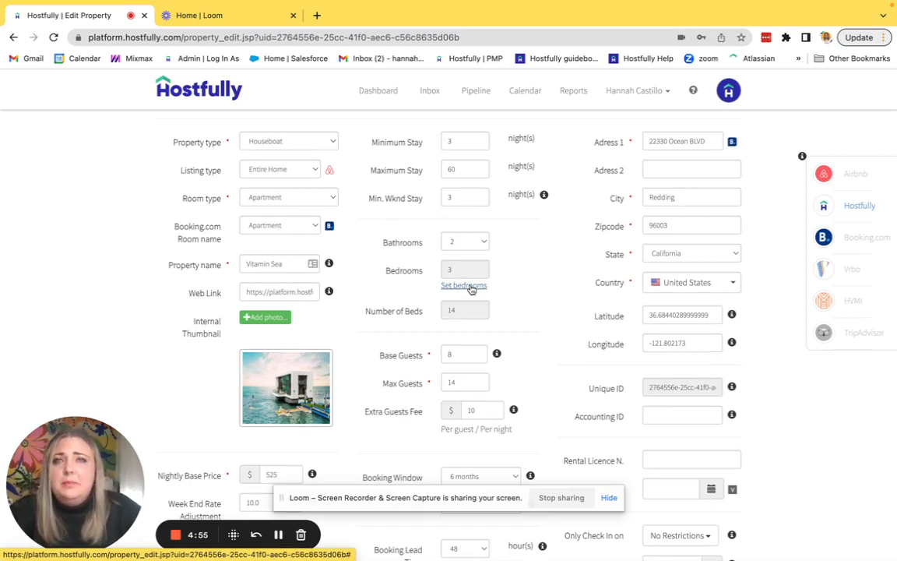
{"action": "left_click", "coordinate": [470, 287]}
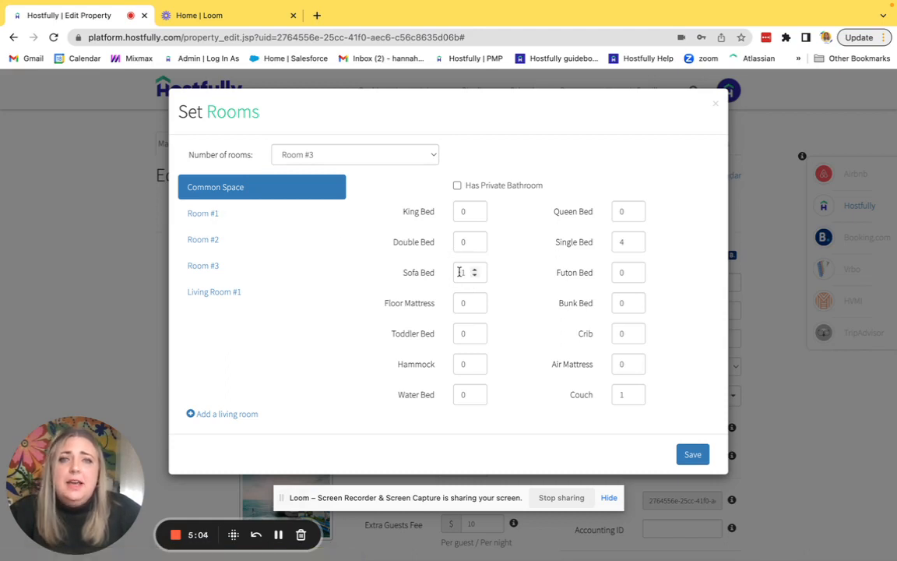
{"action": "left_click_drag", "start_coordinate": [628, 242], "coordinate": [600, 245]}
{"action": "type", "text": "0"}
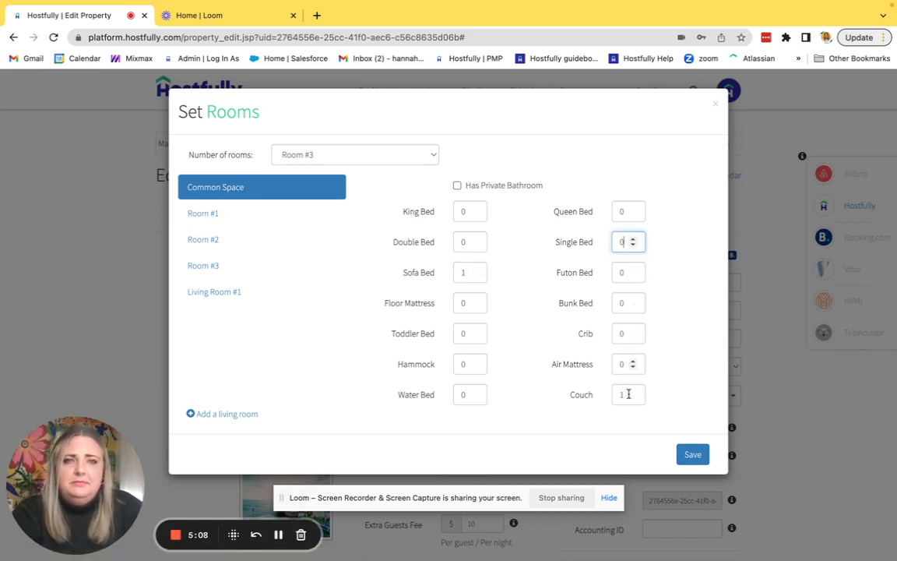
{"action": "left_click_drag", "start_coordinate": [626, 394], "coordinate": [562, 384]}
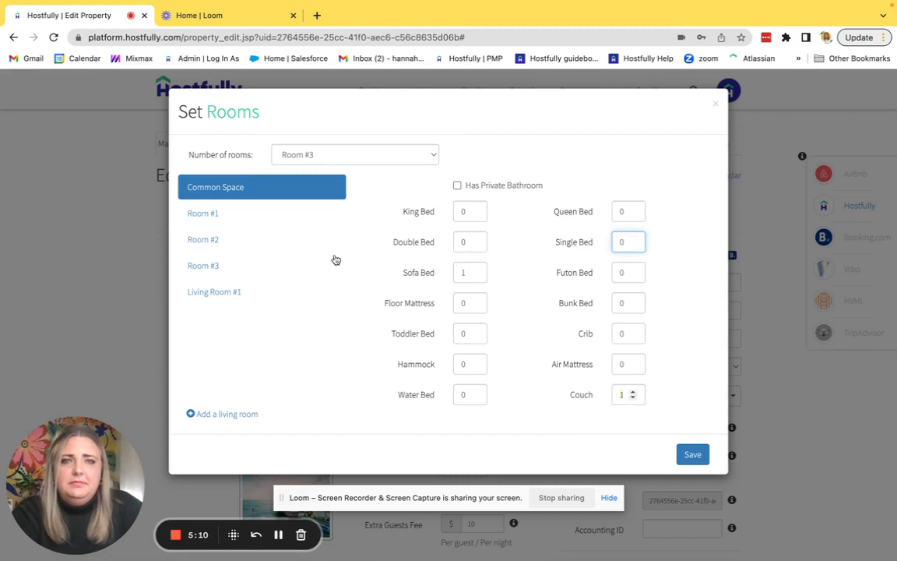
{"action": "type", "text": "0"}
Step: Review the beds in Room #1, Room #2, Room #3 and Living Room #1, and save the room setup
{"action": "left_click", "coordinate": [234, 220]}
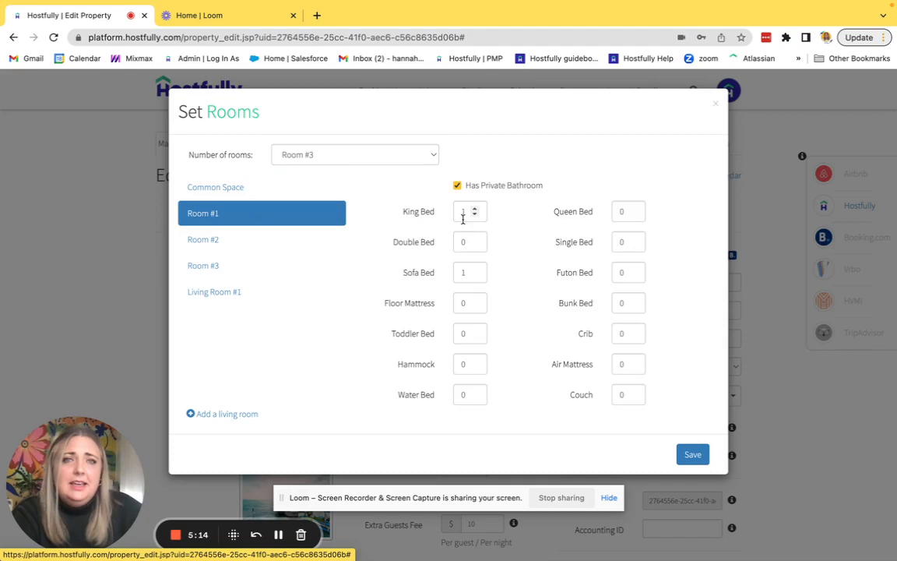
{"action": "left_click", "coordinate": [239, 248]}
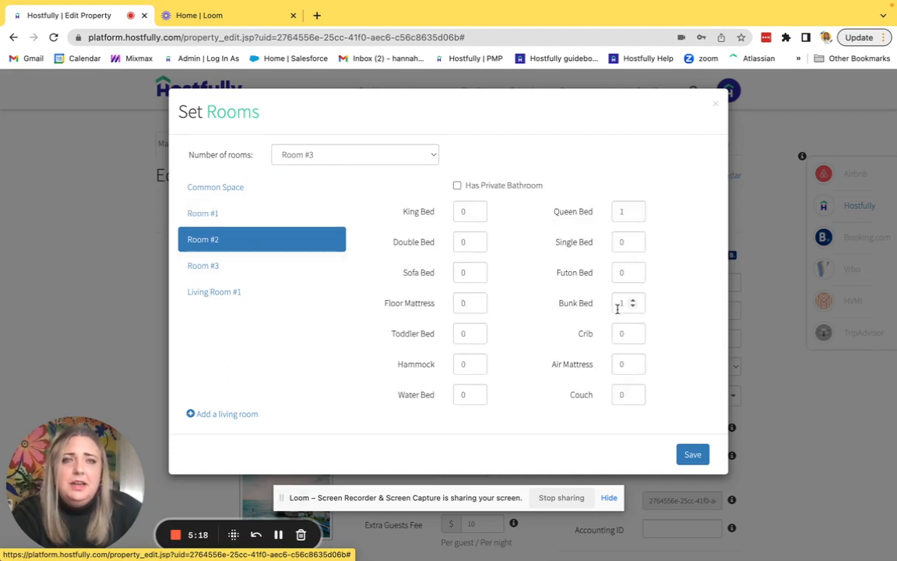
{"action": "left_click", "coordinate": [235, 268]}
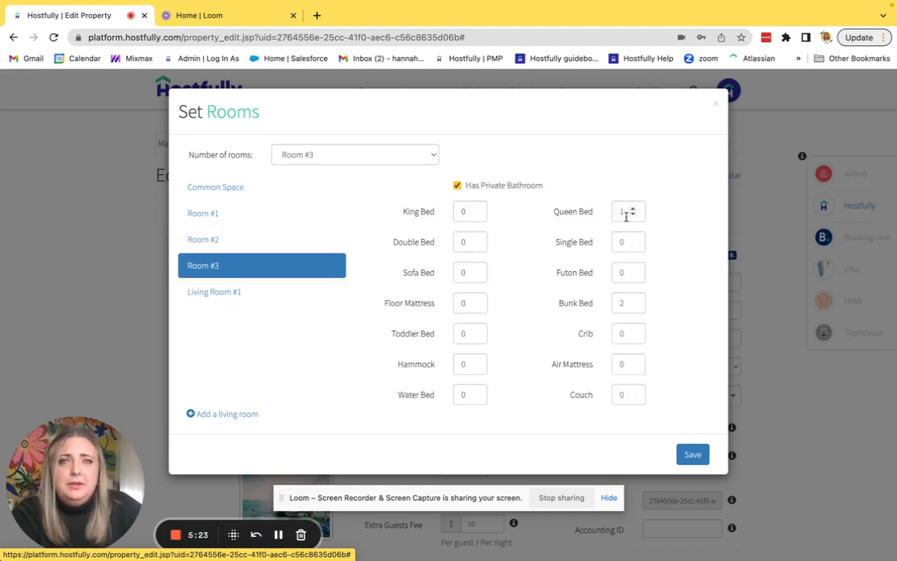
{"action": "left_click", "coordinate": [213, 294]}
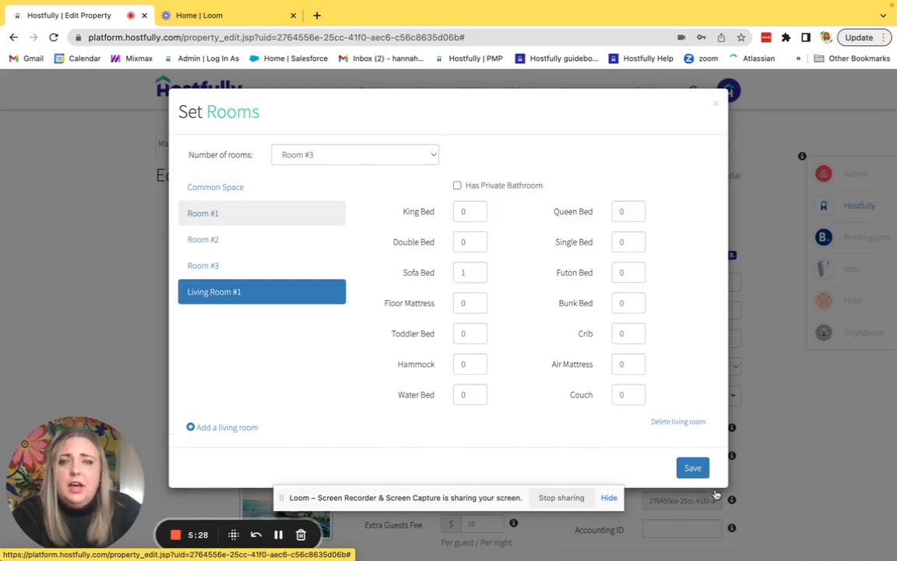
{"action": "left_click", "coordinate": [690, 471]}
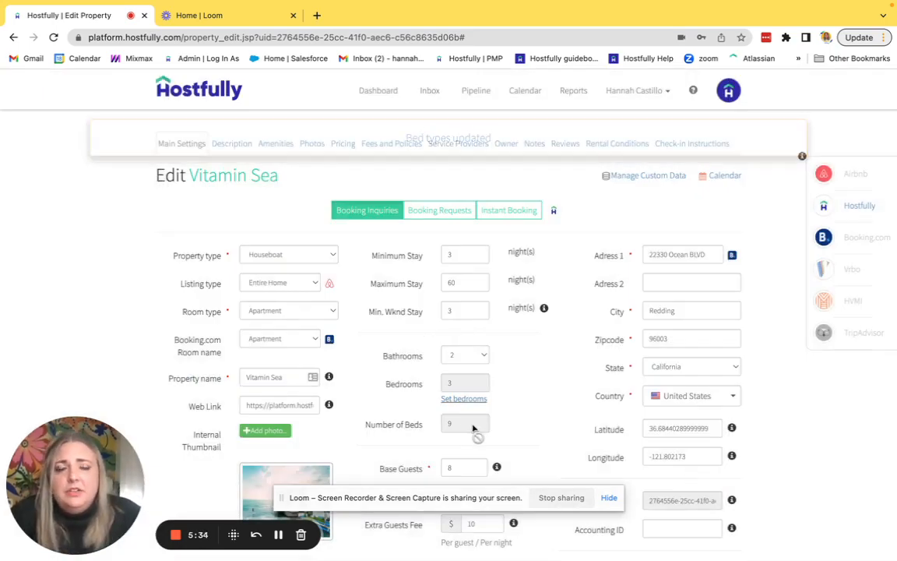
Step: Set the property's maximum number of guests to 12
{"action": "scroll", "coordinate": [473, 428], "scroll_direction": "down", "scroll_amount": 5}
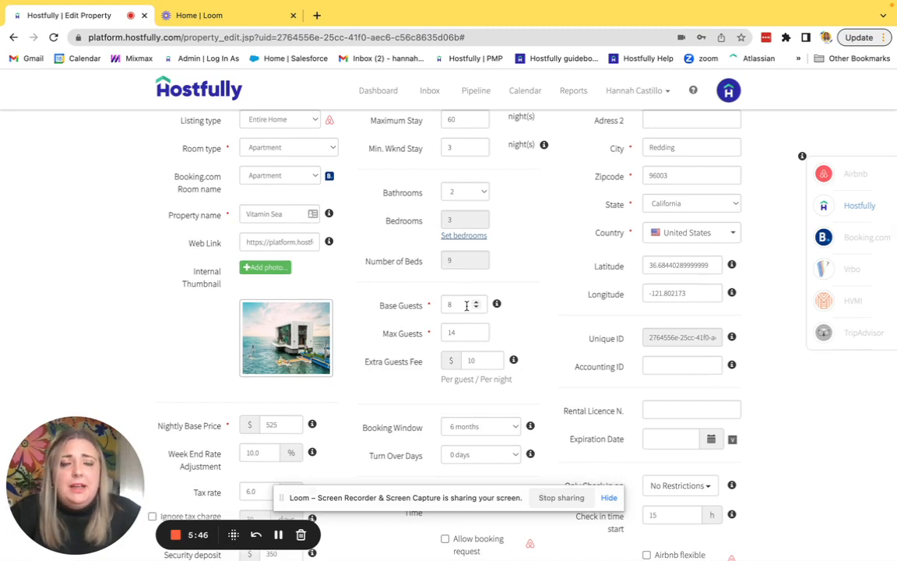
{"action": "scroll", "coordinate": [466, 306], "scroll_direction": "down", "scroll_amount": 1}
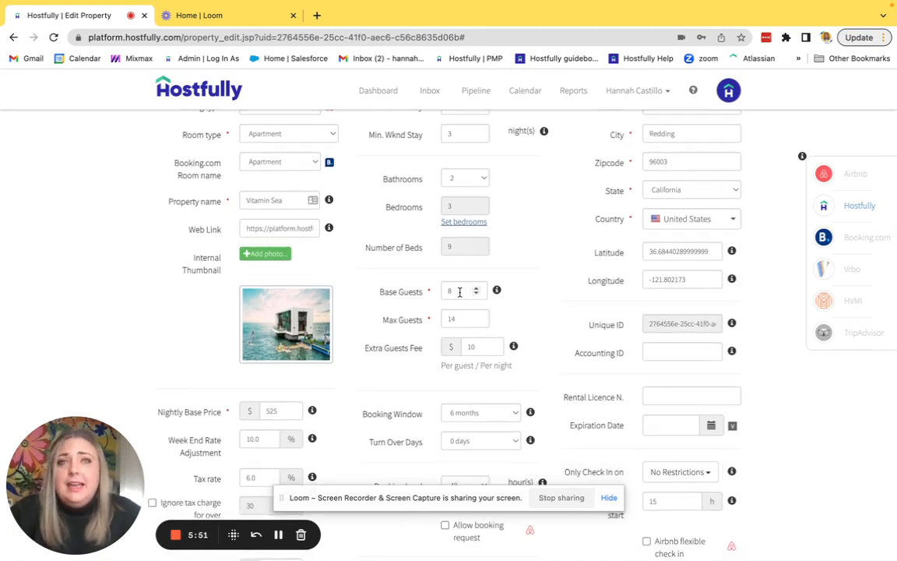
{"action": "scroll", "coordinate": [459, 291], "scroll_direction": "down", "scroll_amount": 3}
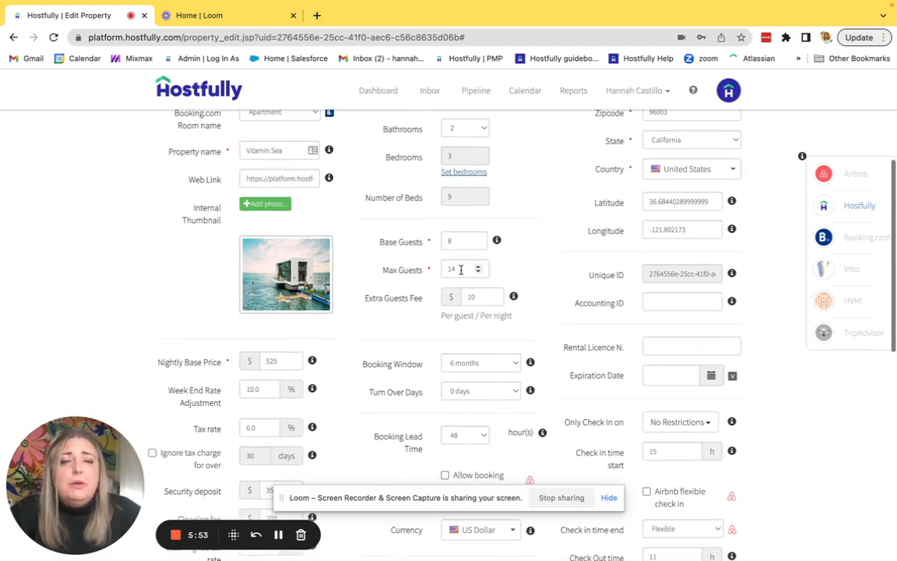
{"action": "double_click", "coordinate": [461, 269]}
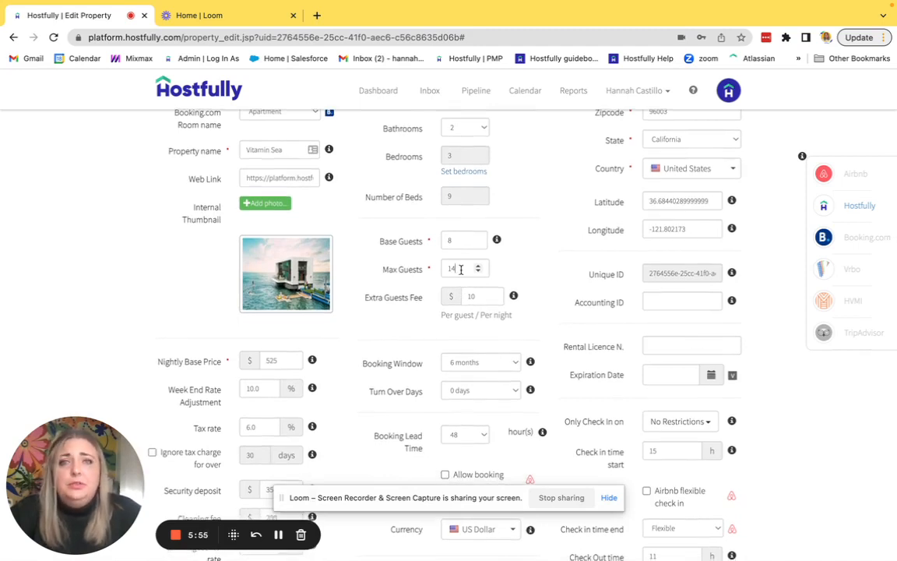
{"action": "type", "text": "12"}
{"action": "key", "text": "BackSpace"}
{"action": "key", "text": "BackSpace"}
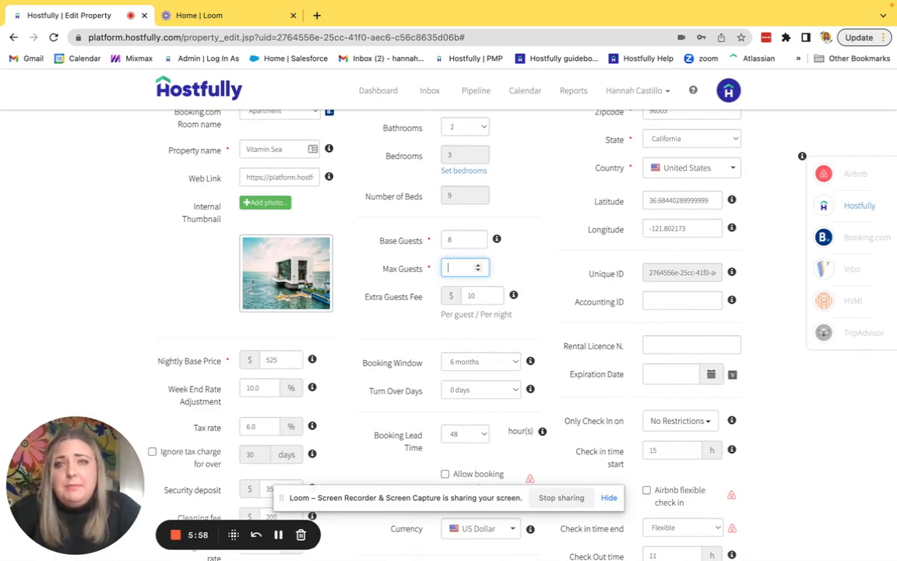
{"action": "left_click", "coordinate": [531, 271]}
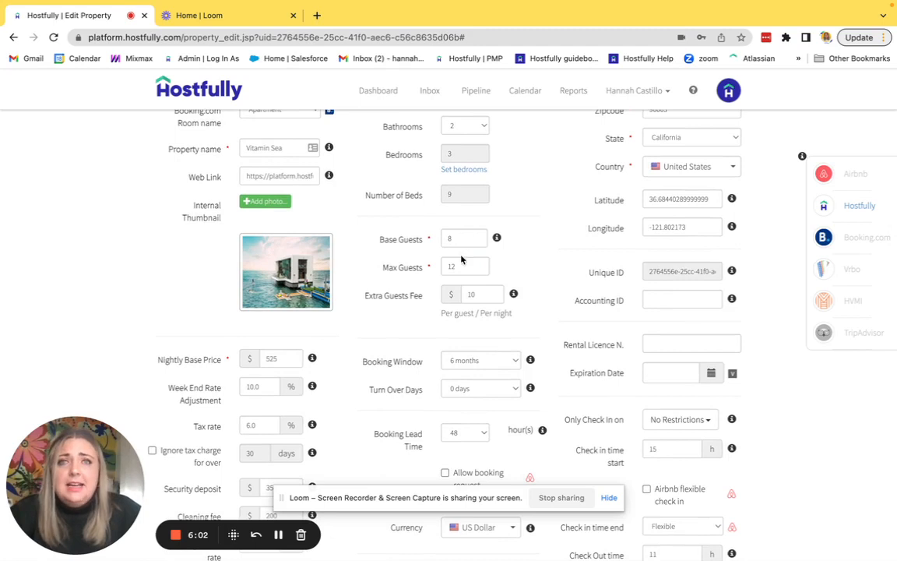
Step: Set the base guests to 12 and clear the extra guests fee, checking the fee's information note
{"action": "scroll", "coordinate": [475, 264], "scroll_direction": "down", "scroll_amount": 1}
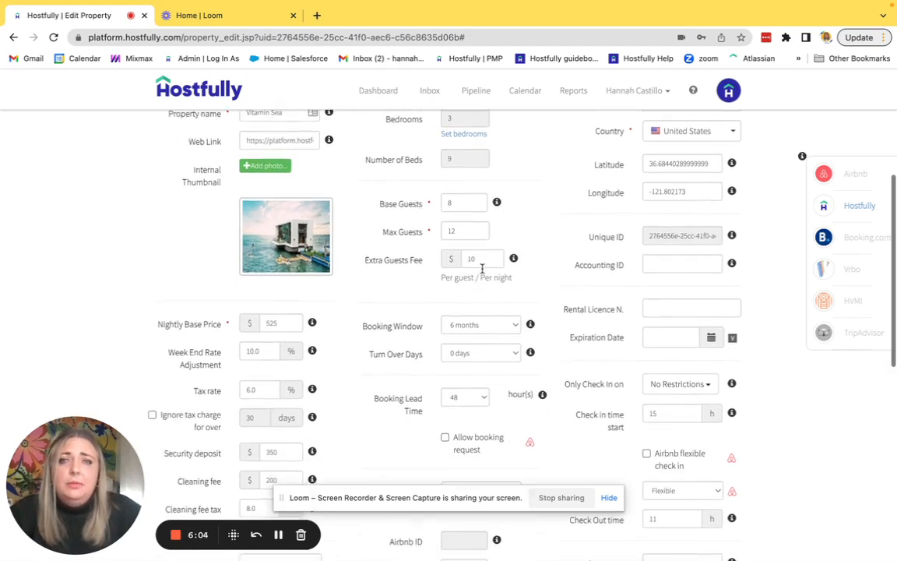
{"action": "left_click", "coordinate": [482, 261]}
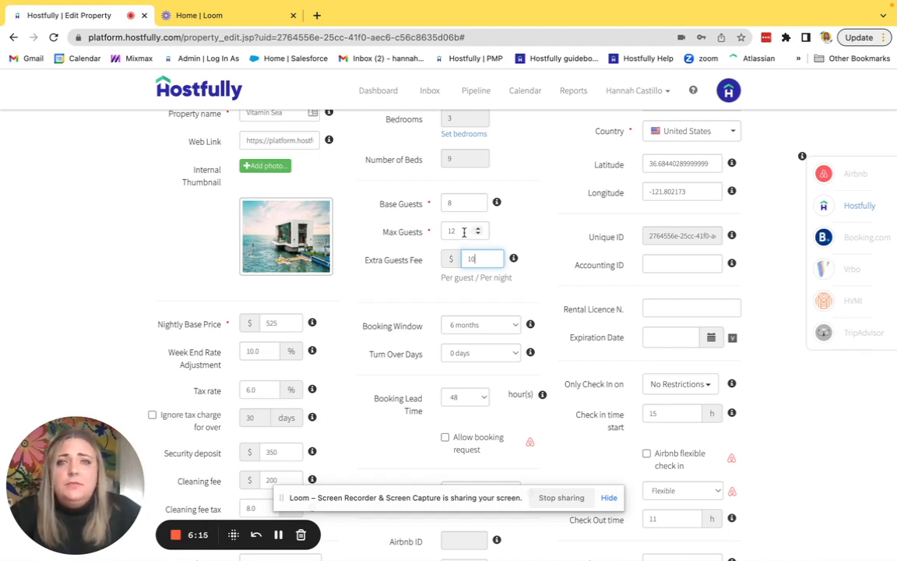
{"action": "left_click", "coordinate": [455, 203]}
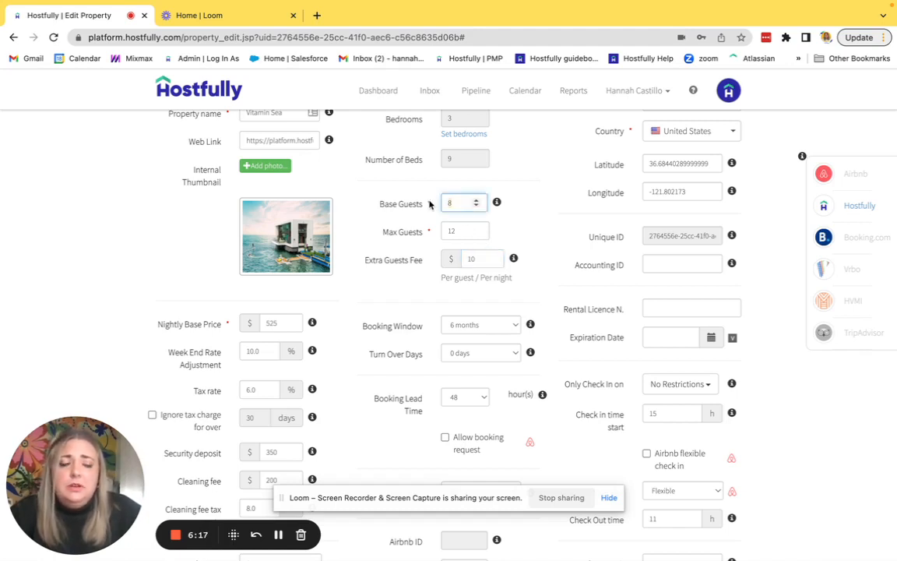
{"action": "left_click", "coordinate": [462, 261]}
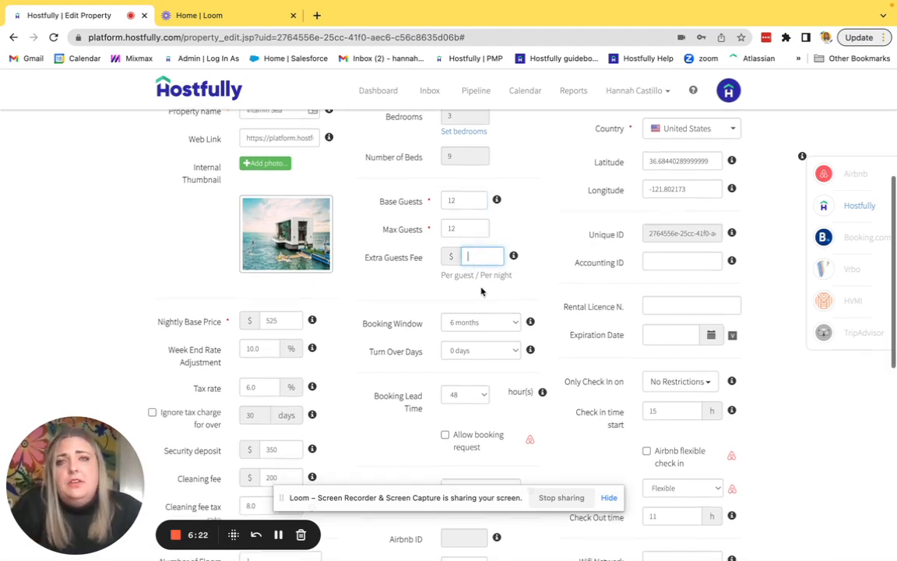
{"action": "mouse_move", "coordinate": [514, 262]}
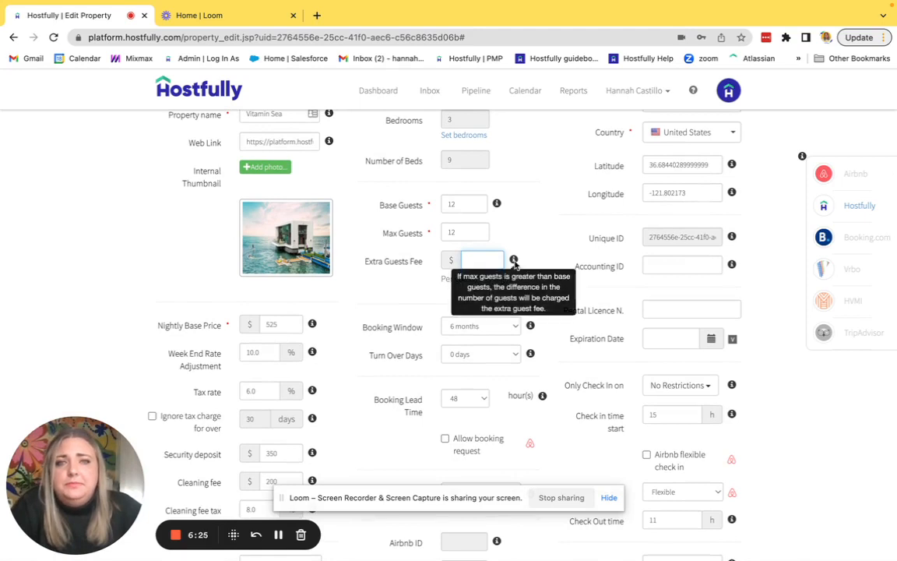
Step: Examine the booking window and turn over days fields in the main settings
{"action": "scroll", "coordinate": [392, 320], "scroll_direction": "down", "scroll_amount": 1}
{"action": "scroll", "coordinate": [391, 320], "scroll_direction": "down", "scroll_amount": 2}
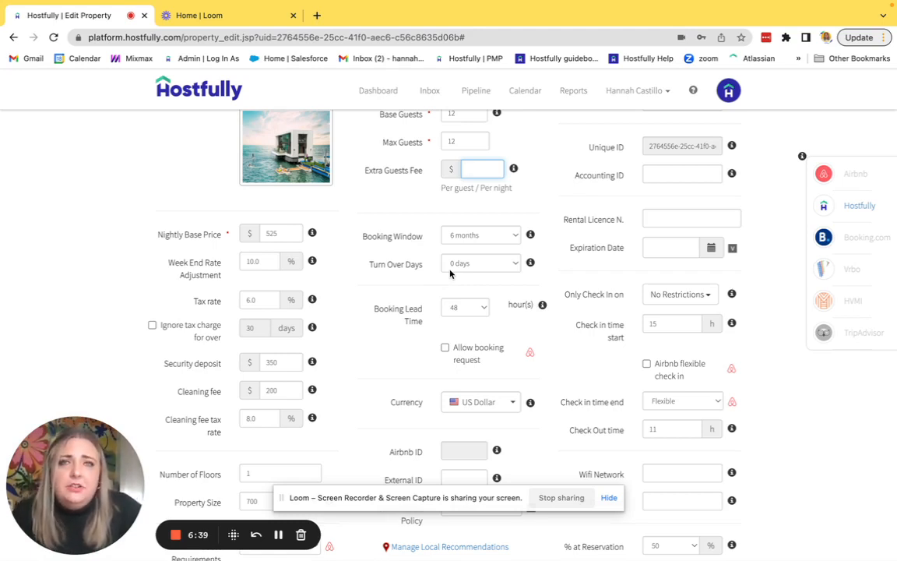
{"action": "scroll", "coordinate": [475, 264], "scroll_direction": "down", "scroll_amount": 3}
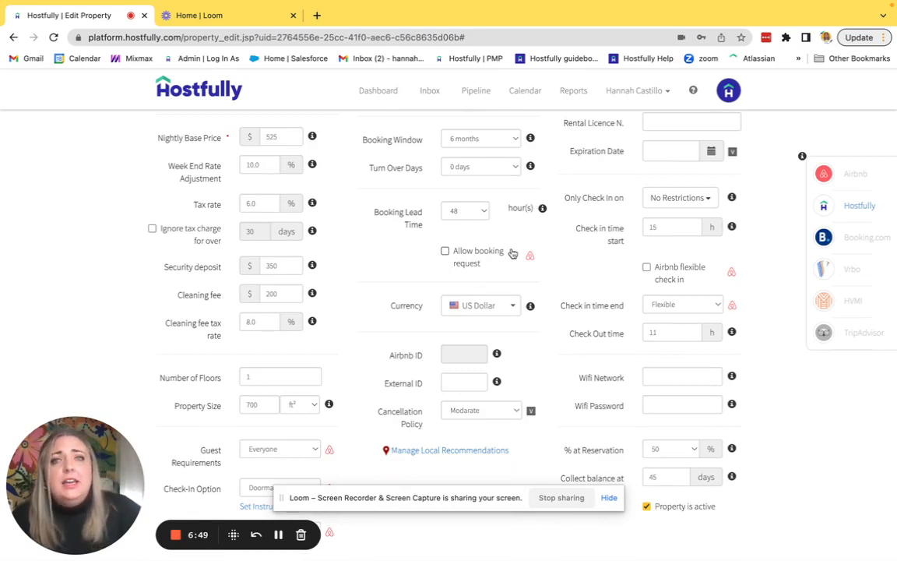
Step: Check the booking lead time's information note and set the lead time to 0 hours
{"action": "mouse_move", "coordinate": [529, 209]}
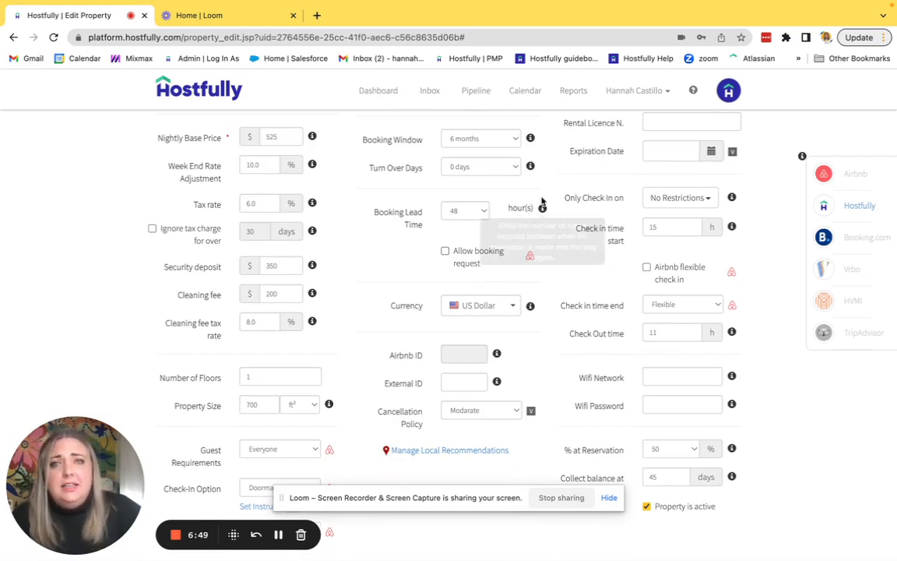
{"action": "left_click", "coordinate": [483, 214]}
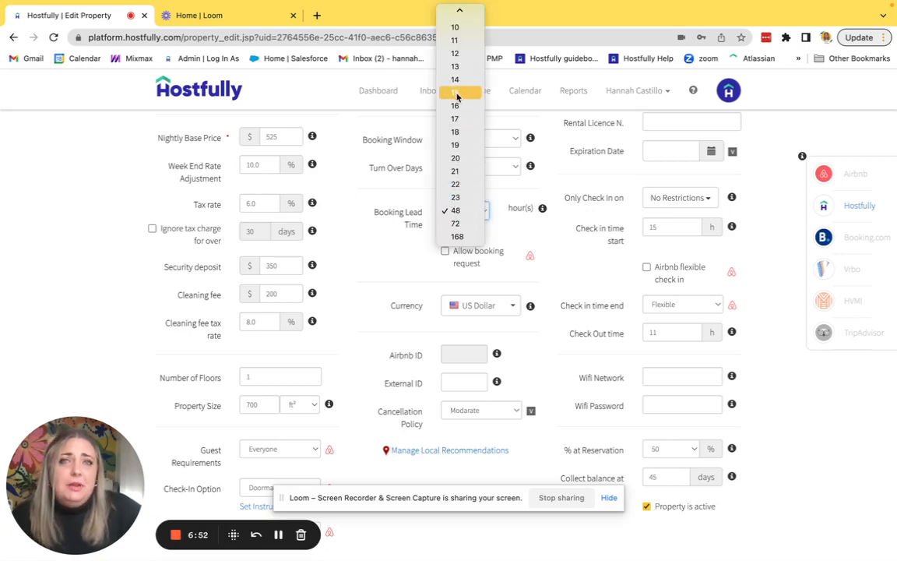
{"action": "scroll", "coordinate": [457, 102], "scroll_direction": "up", "scroll_amount": 5}
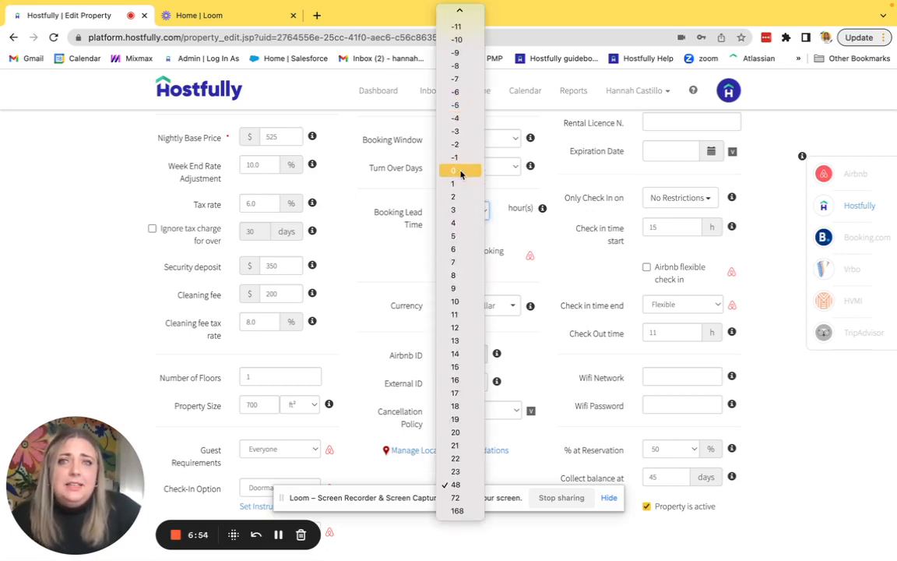
{"action": "left_click", "coordinate": [460, 171]}
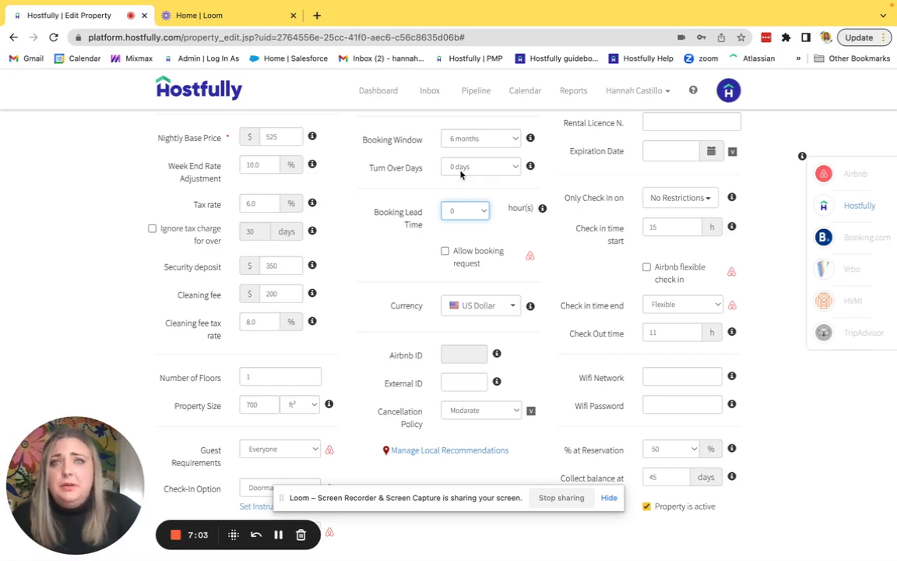
Step: Set the booking lead time to -3 hours
{"action": "left_click", "coordinate": [467, 211]}
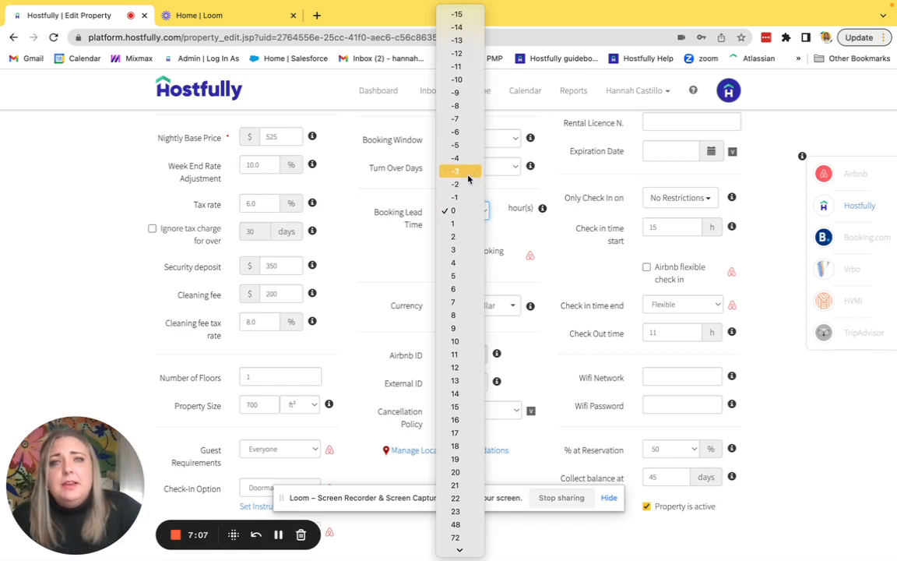
{"action": "left_click", "coordinate": [468, 172]}
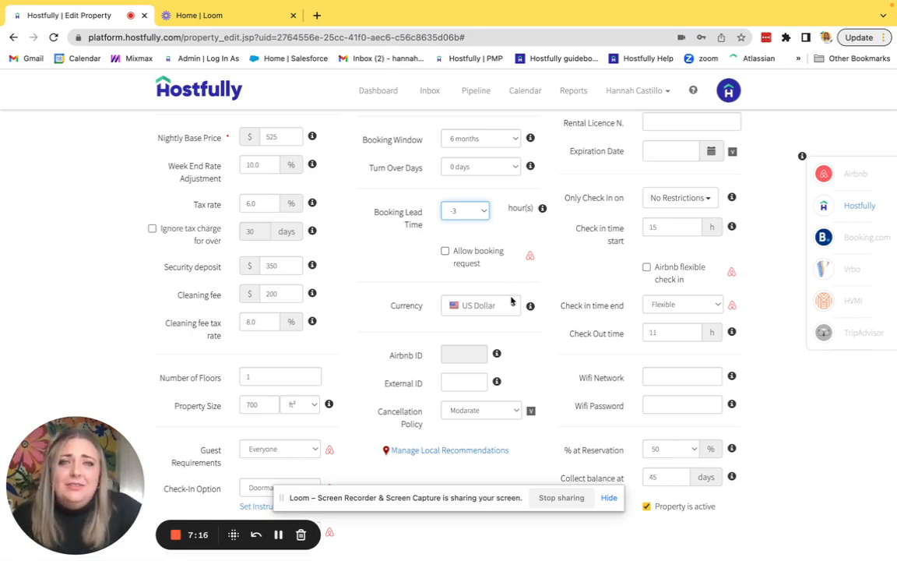
Step: Examine the remaining main settings, from the guest and check-in fields down to the empty Wifi network and password fields
{"action": "scroll", "coordinate": [522, 300], "scroll_direction": "down", "scroll_amount": 3}
{"action": "scroll", "coordinate": [516, 325], "scroll_direction": "up", "scroll_amount": 15}
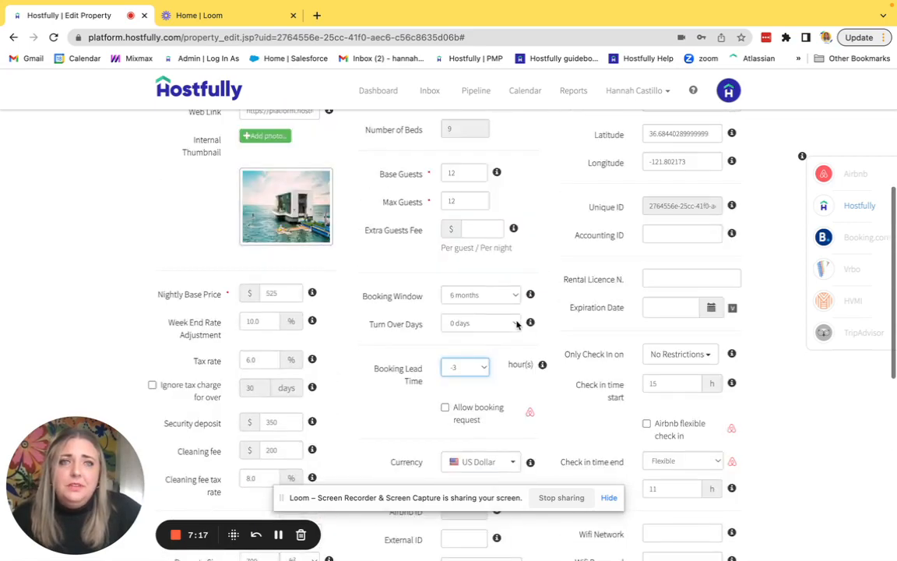
{"action": "scroll", "coordinate": [517, 325], "scroll_direction": "down", "scroll_amount": 6}
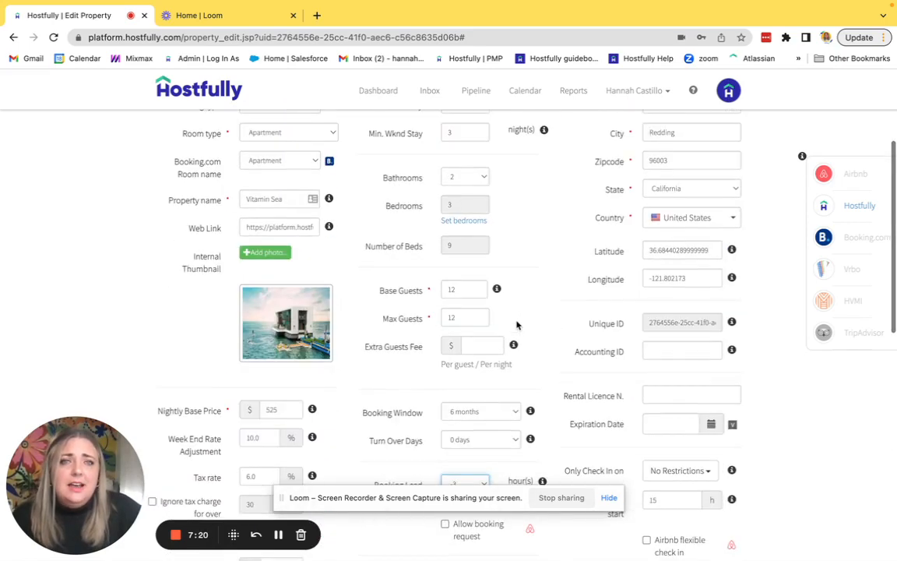
{"action": "scroll", "coordinate": [685, 363], "scroll_direction": "down", "scroll_amount": 7}
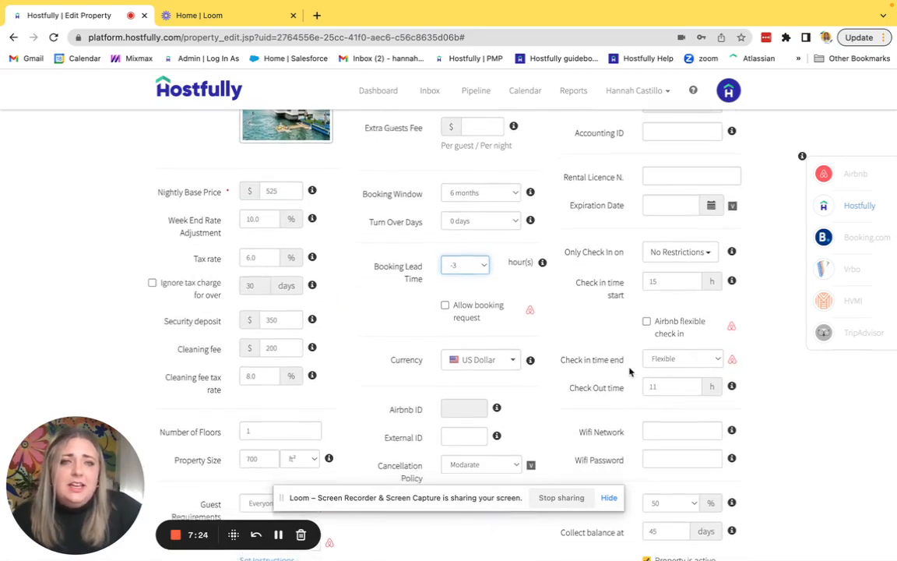
{"action": "scroll", "coordinate": [627, 389], "scroll_direction": "down", "scroll_amount": 1}
{"action": "scroll", "coordinate": [627, 394], "scroll_direction": "down", "scroll_amount": 4}
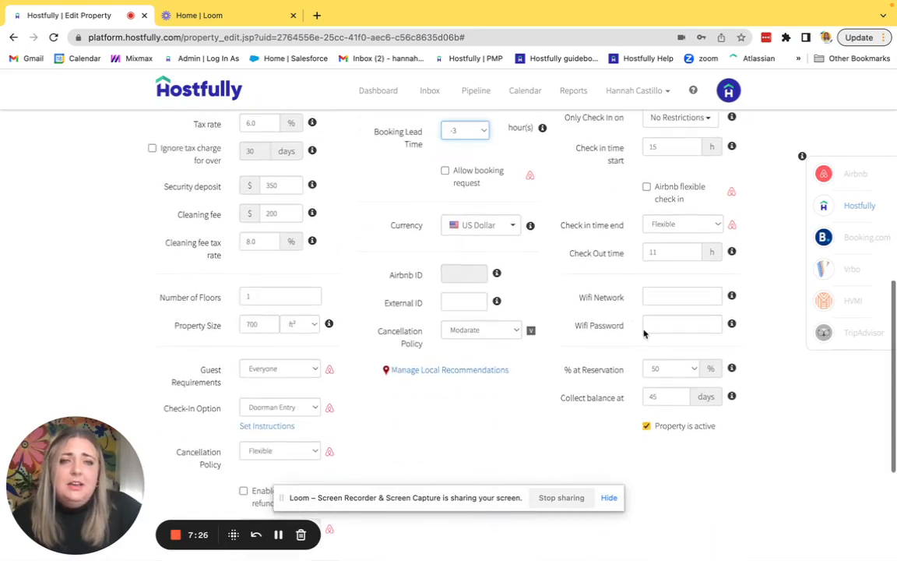
{"action": "left_click", "coordinate": [662, 296]}
{"action": "left_click", "coordinate": [645, 322]}
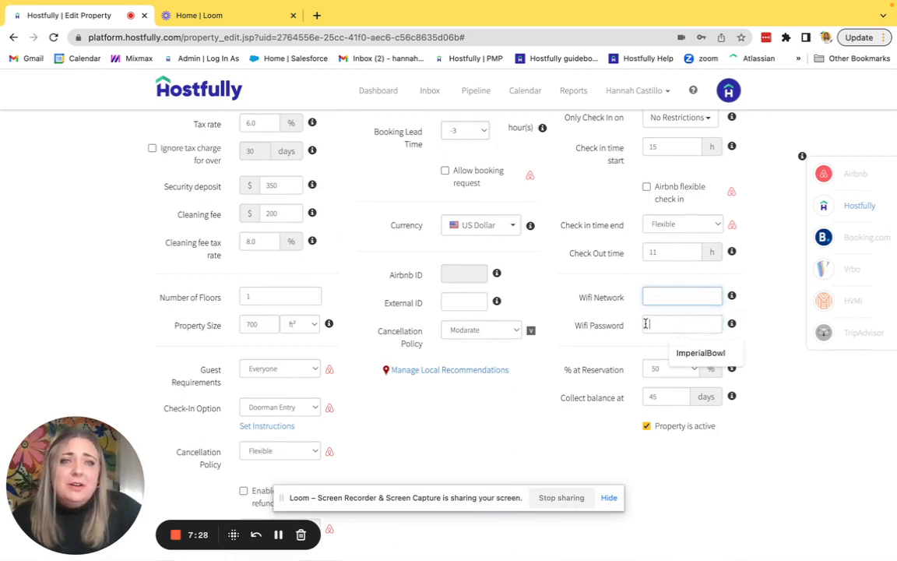
{"action": "left_click", "coordinate": [604, 344]}
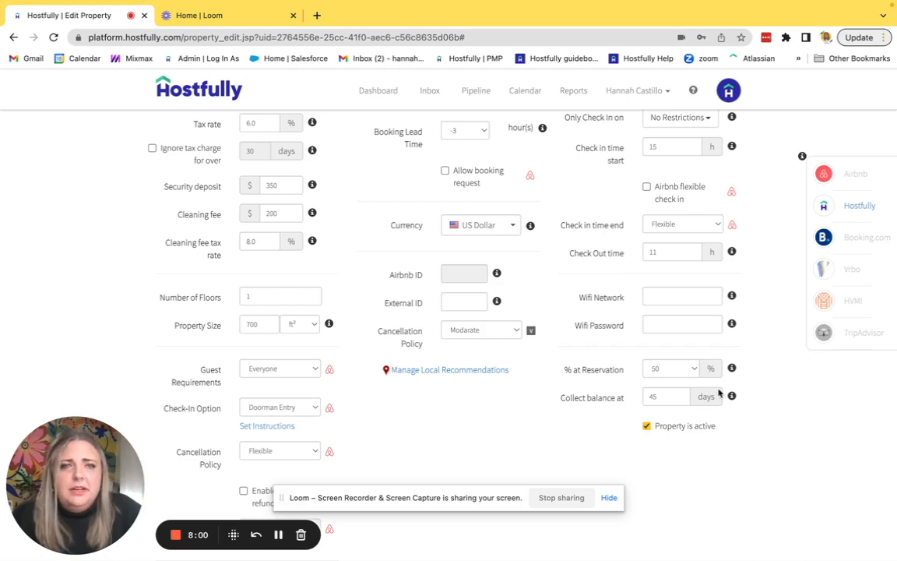
Step: Keep the percentage due at reservation at 50 and set the balance to be collected at 14 days
{"action": "left_click", "coordinate": [675, 369]}
{"action": "left_click", "coordinate": [675, 372]}
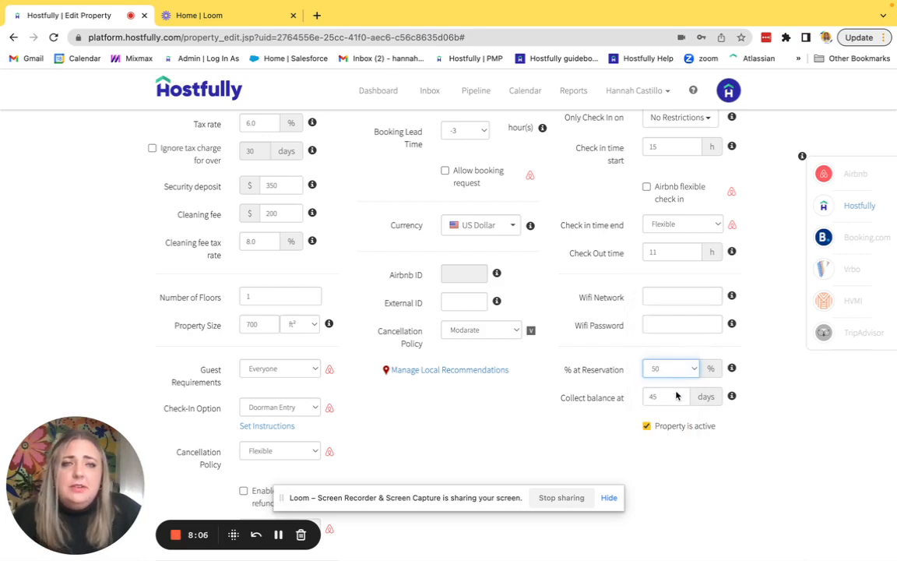
{"action": "left_click", "coordinate": [671, 397]}
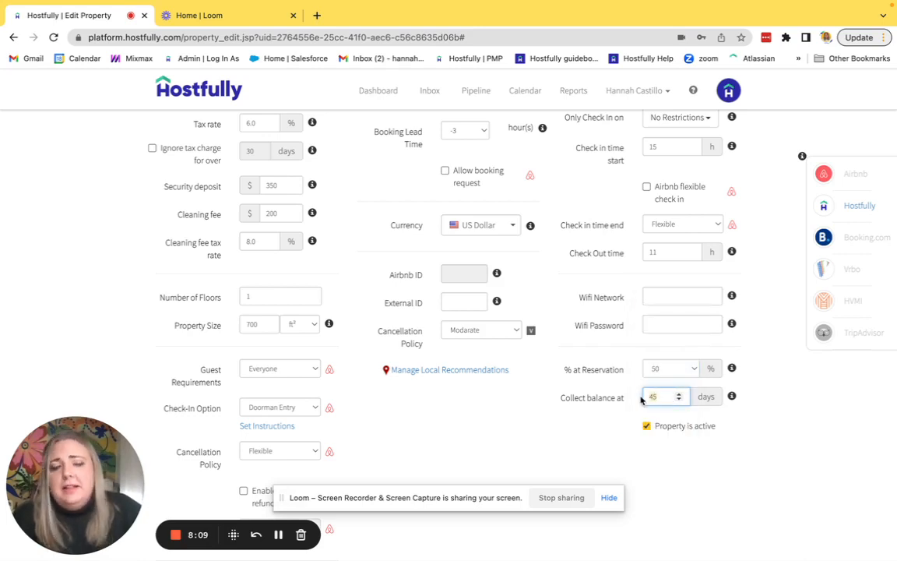
{"action": "key", "text": "BackSpace"}
{"action": "key", "text": "BackSpace"}
{"action": "type", "text": "14"}
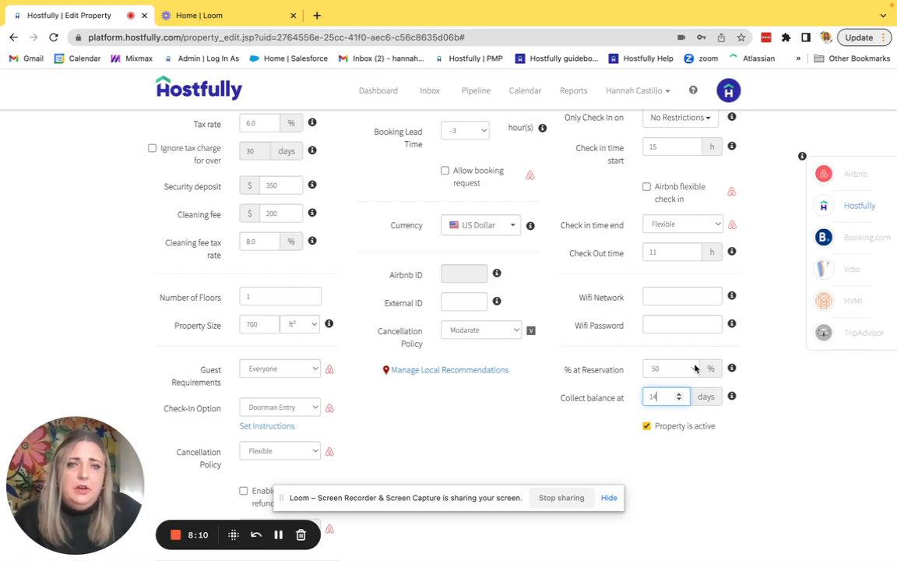
Step: Try 100% due at reservation, and return the percentage to 50
{"action": "left_click", "coordinate": [693, 369]}
{"action": "left_click", "coordinate": [691, 433]}
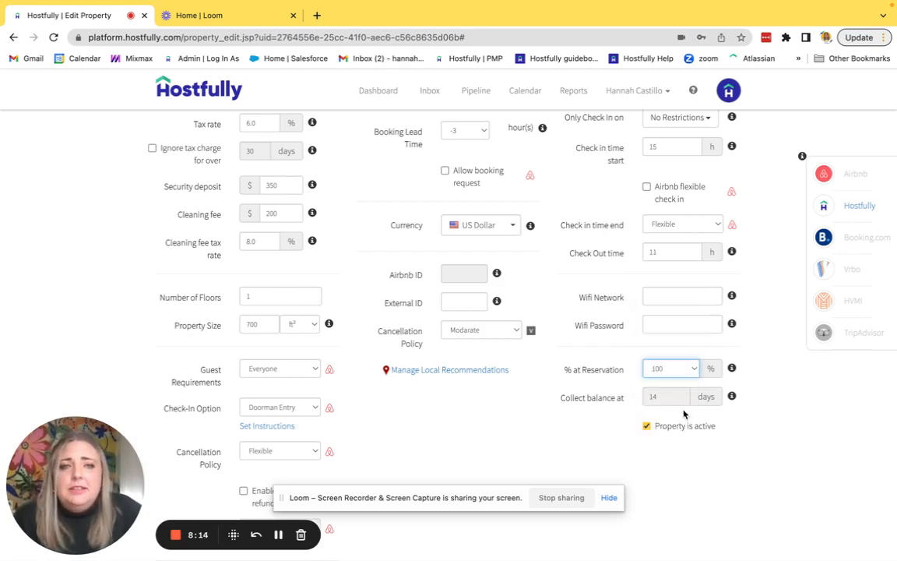
{"action": "left_click", "coordinate": [684, 370]}
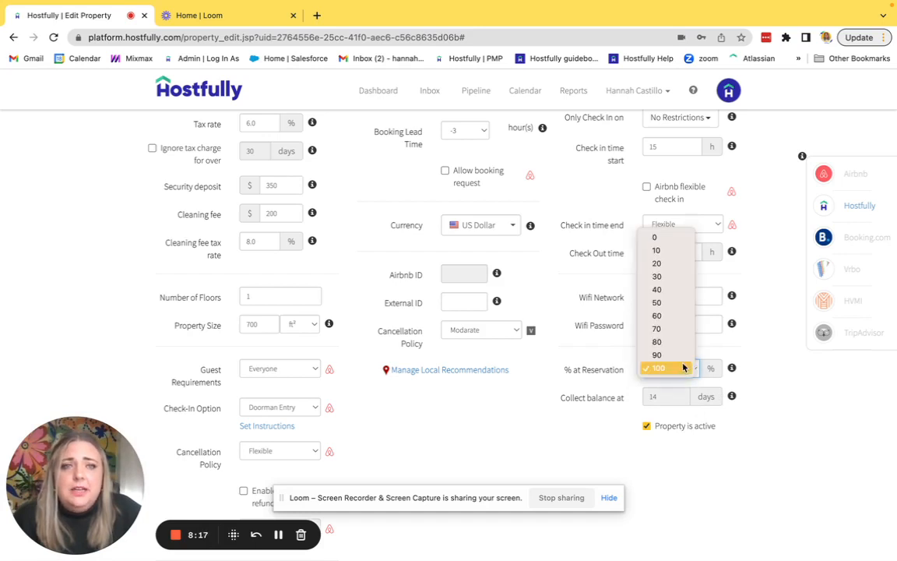
{"action": "left_click", "coordinate": [679, 306]}
{"action": "left_click", "coordinate": [663, 396]}
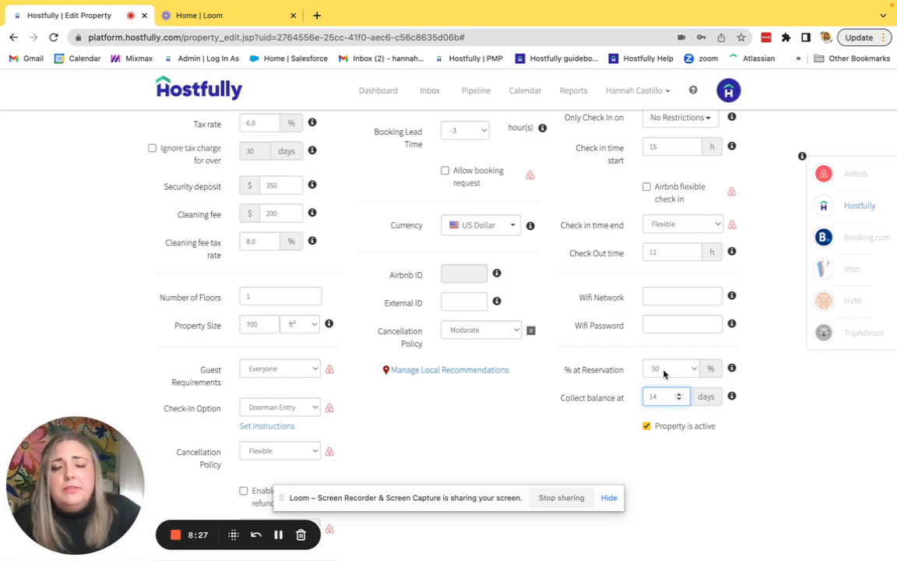
Step: Try to save the updated main settings of the property
{"action": "scroll", "coordinate": [665, 434], "scroll_direction": "down", "scroll_amount": 2}
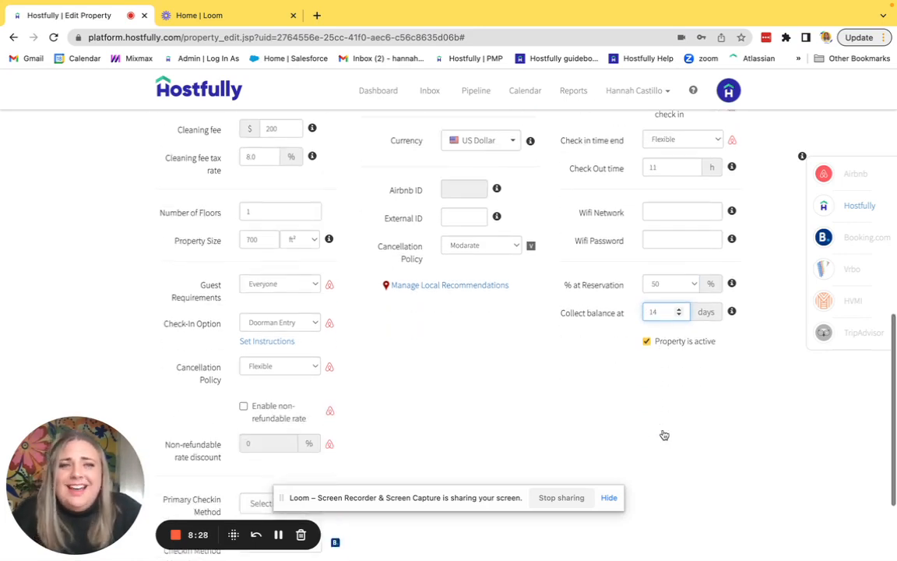
{"action": "scroll", "coordinate": [692, 374], "scroll_direction": "down", "scroll_amount": 3}
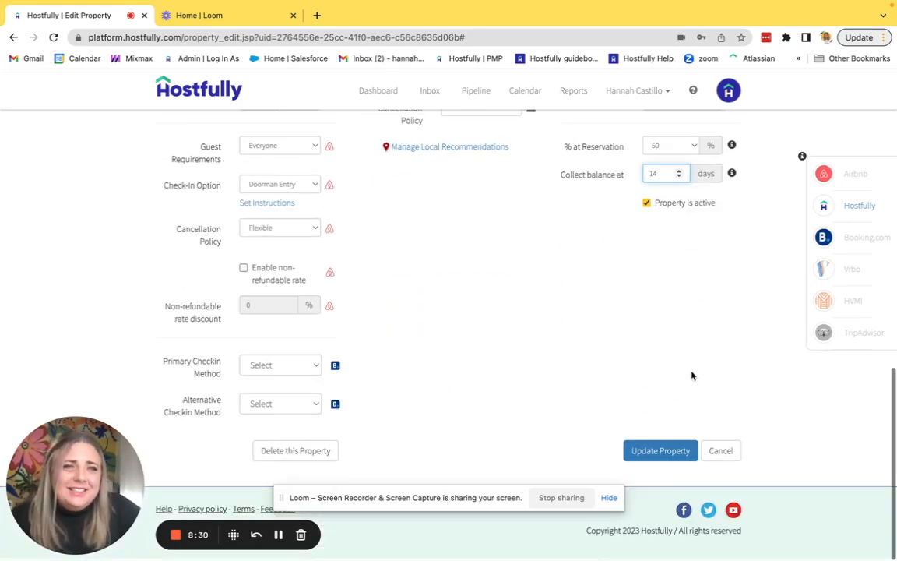
{"action": "left_click", "coordinate": [661, 453]}
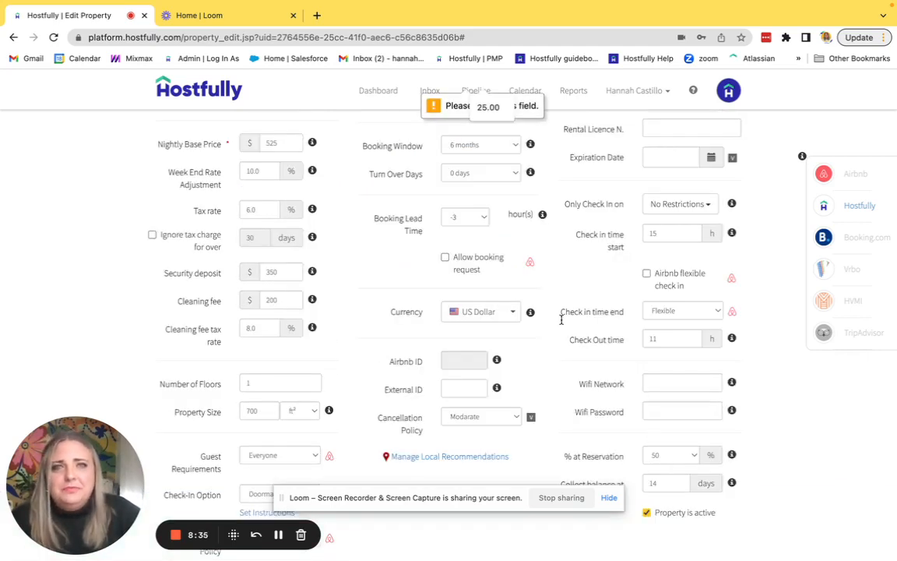
Step: In the property's descriptions, check Vrbo's short description note and set the short description to "Updated! 2 min to Dwntwn: Pet Friendly/Fenced Yard"
{"action": "scroll", "coordinate": [546, 374], "scroll_direction": "up", "scroll_amount": 5}
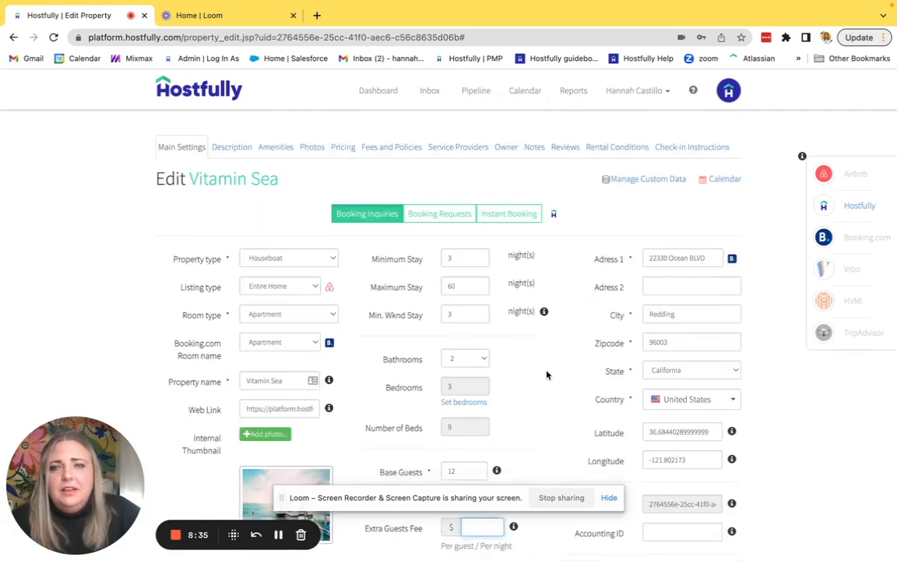
{"action": "left_click", "coordinate": [233, 145]}
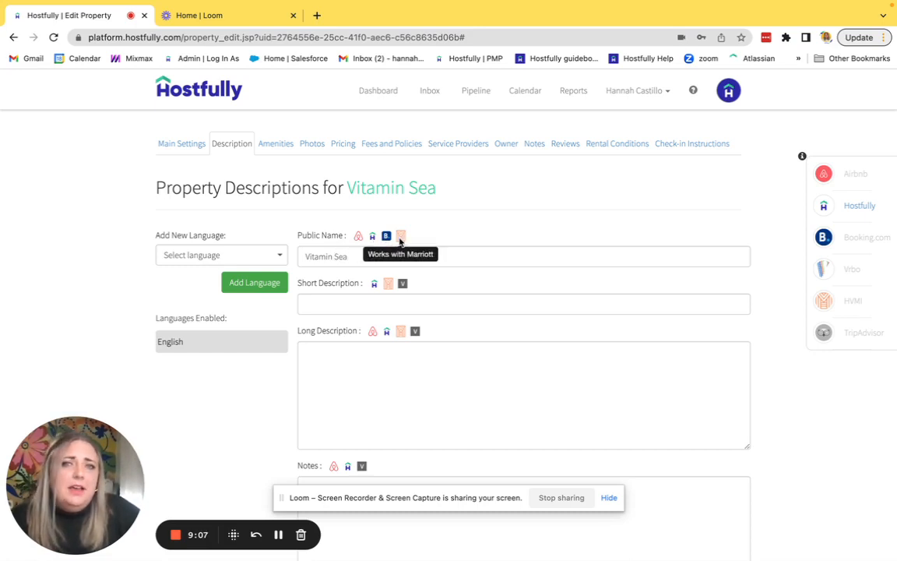
{"action": "left_click", "coordinate": [322, 302]}
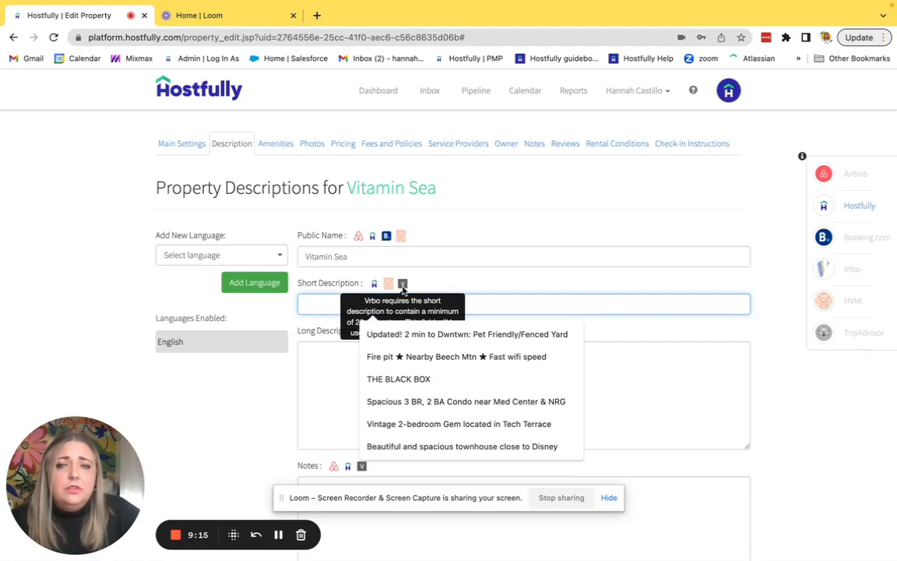
{"action": "scroll", "coordinate": [402, 289], "scroll_direction": "down", "scroll_amount": 1}
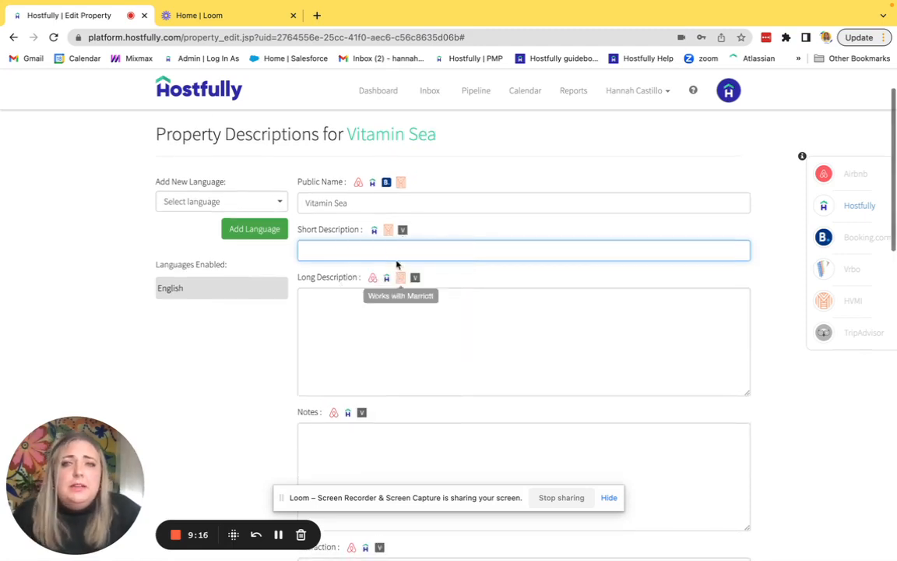
{"action": "left_click", "coordinate": [388, 252]}
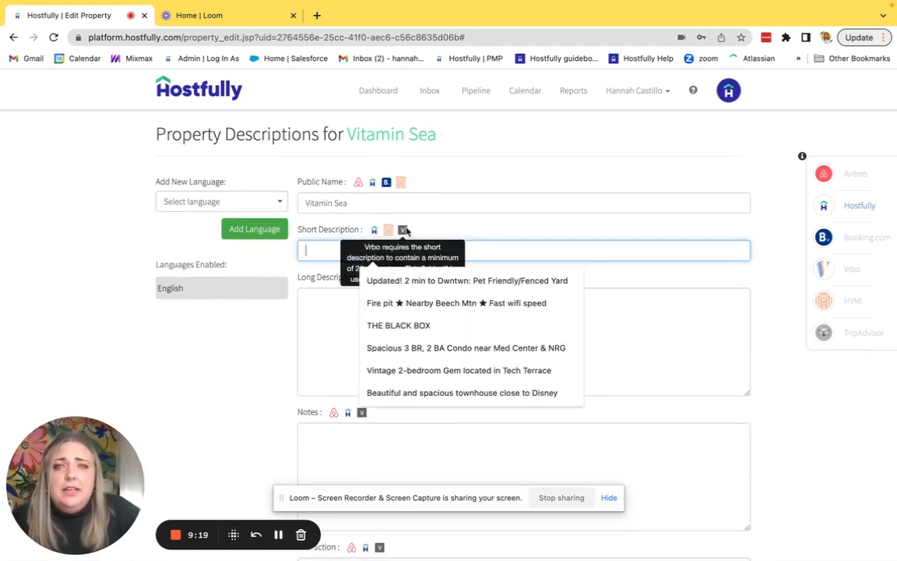
{"action": "left_click", "coordinate": [411, 284]}
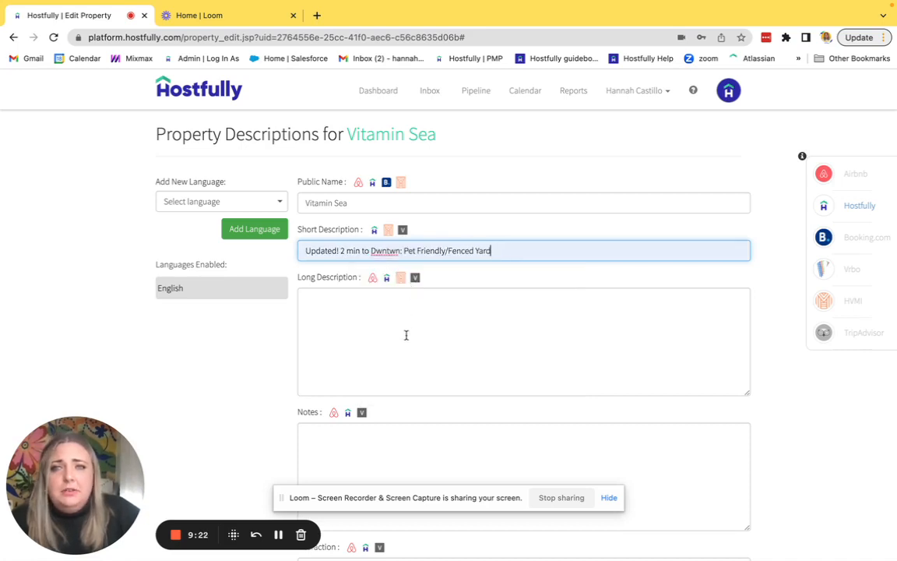
Step: Review the remaining description fields from Long Description to House Manual and save the property descriptions
{"action": "scroll", "coordinate": [561, 392], "scroll_direction": "down", "scroll_amount": 2}
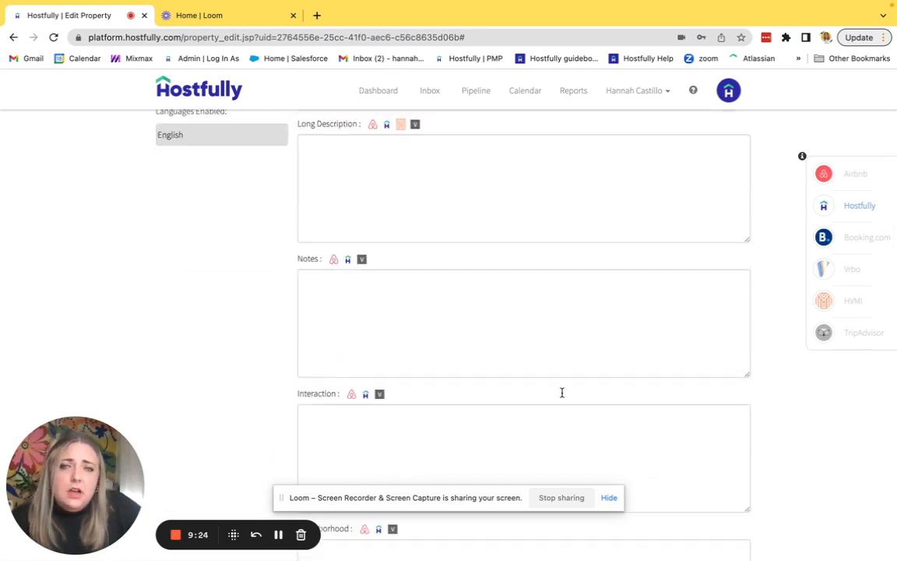
{"action": "scroll", "coordinate": [560, 393], "scroll_direction": "up", "scroll_amount": 3}
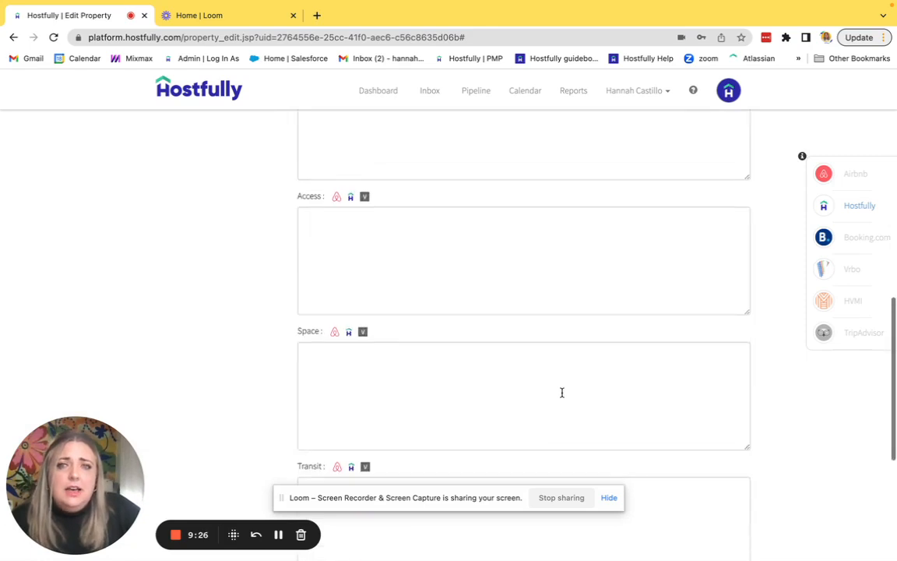
{"action": "scroll", "coordinate": [561, 392], "scroll_direction": "down", "scroll_amount": 3}
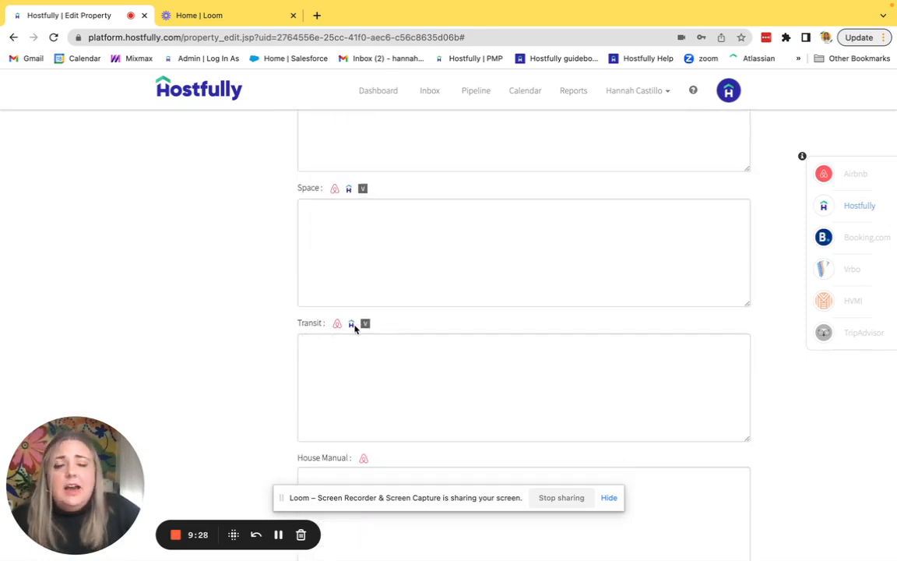
{"action": "scroll", "coordinate": [468, 372], "scroll_direction": "down", "scroll_amount": 3}
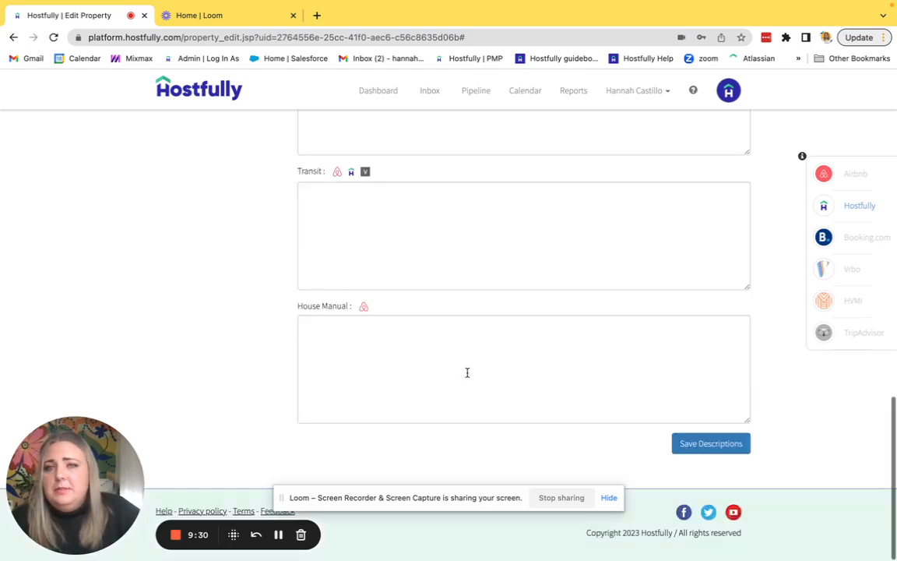
{"action": "scroll", "coordinate": [467, 372], "scroll_direction": "up", "scroll_amount": 5}
{"action": "scroll", "coordinate": [468, 372], "scroll_direction": "down", "scroll_amount": 5}
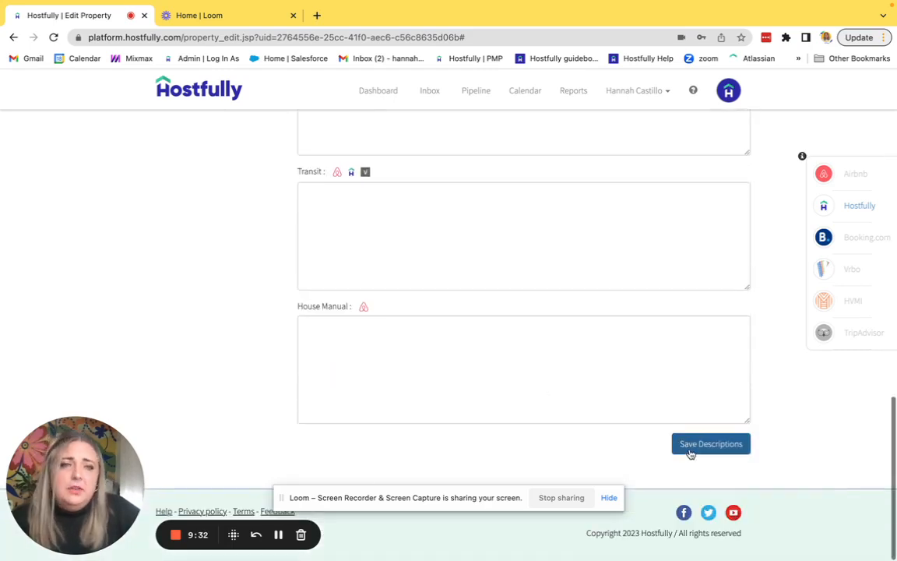
{"action": "left_click", "coordinate": [690, 444]}
Step: In the property's indoor amenities, enable Cable TV, Wifi speed (50+ Mbps), Fenced yard and Smoke Detector
{"action": "scroll", "coordinate": [506, 381], "scroll_direction": "up", "scroll_amount": 5}
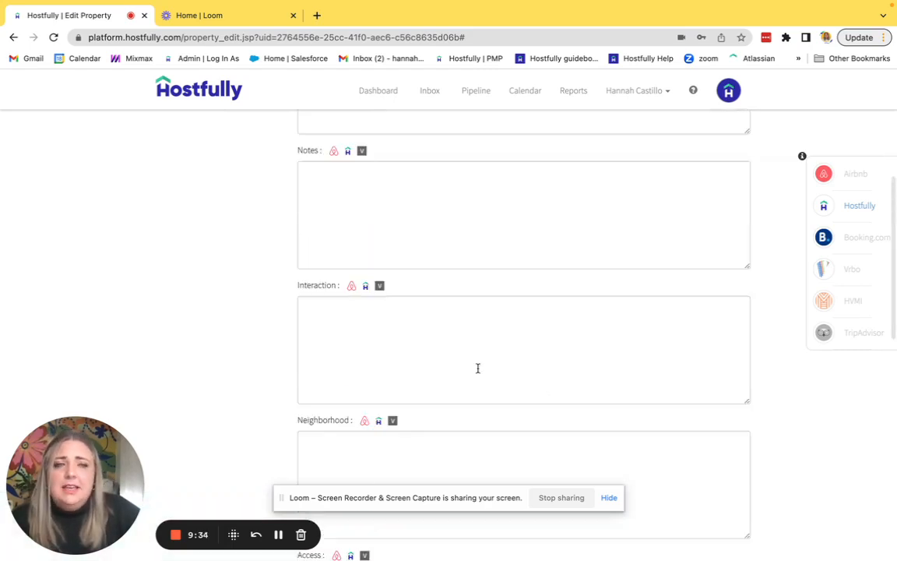
{"action": "scroll", "coordinate": [477, 367], "scroll_direction": "up", "scroll_amount": 4}
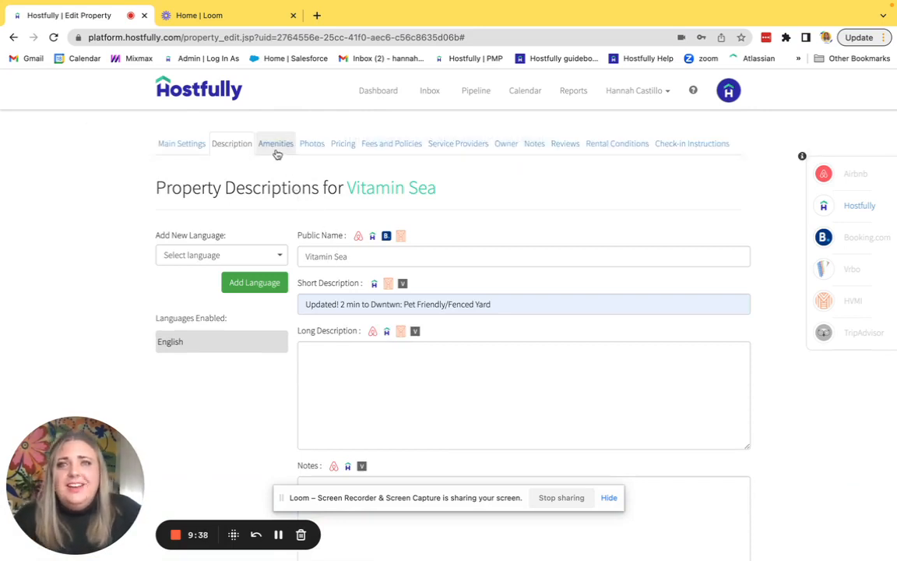
{"action": "left_click", "coordinate": [274, 147]}
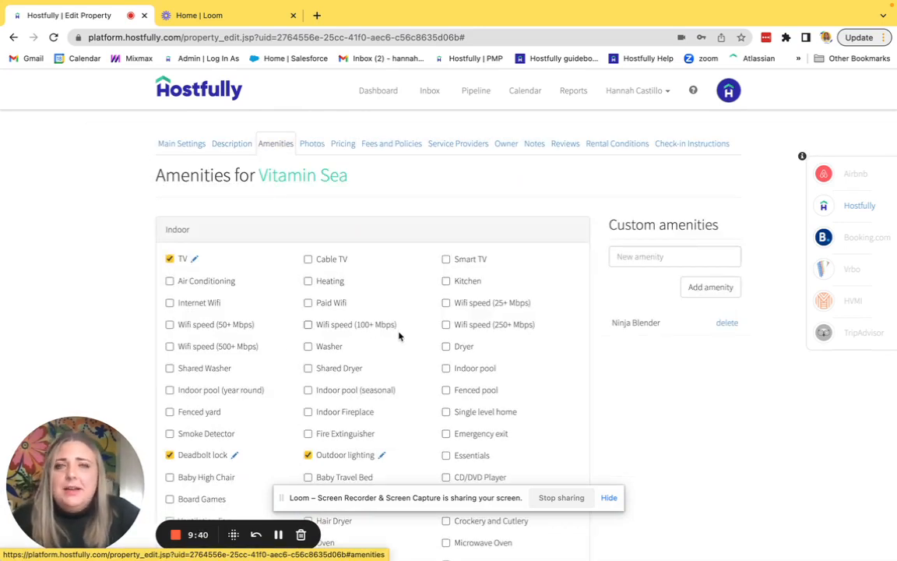
{"action": "scroll", "coordinate": [465, 371], "scroll_direction": "down", "scroll_amount": 2}
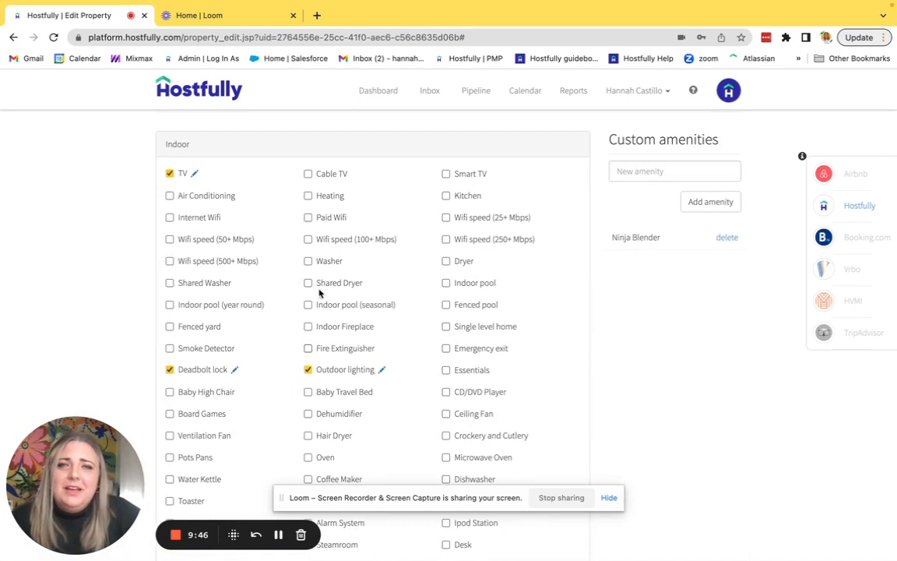
{"action": "left_click", "coordinate": [169, 241]}
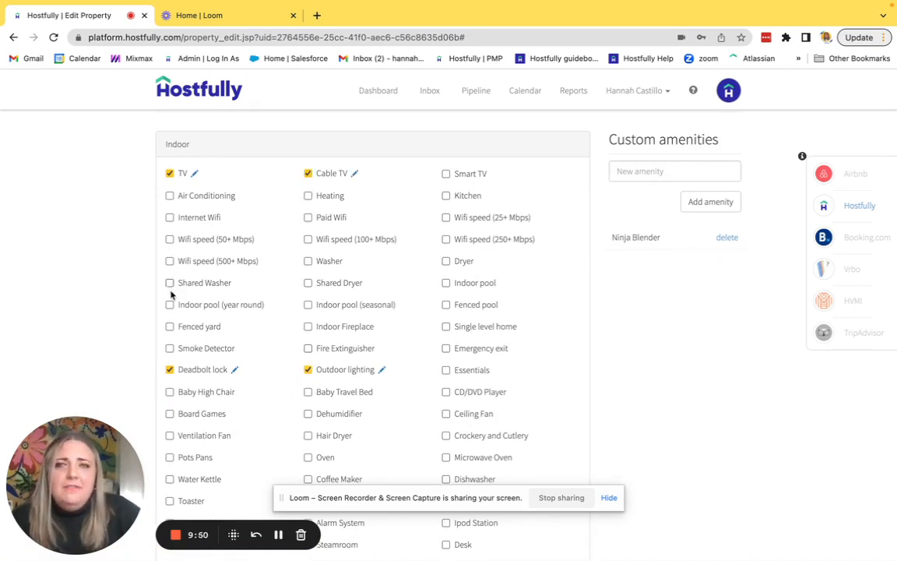
{"action": "left_click", "coordinate": [170, 325]}
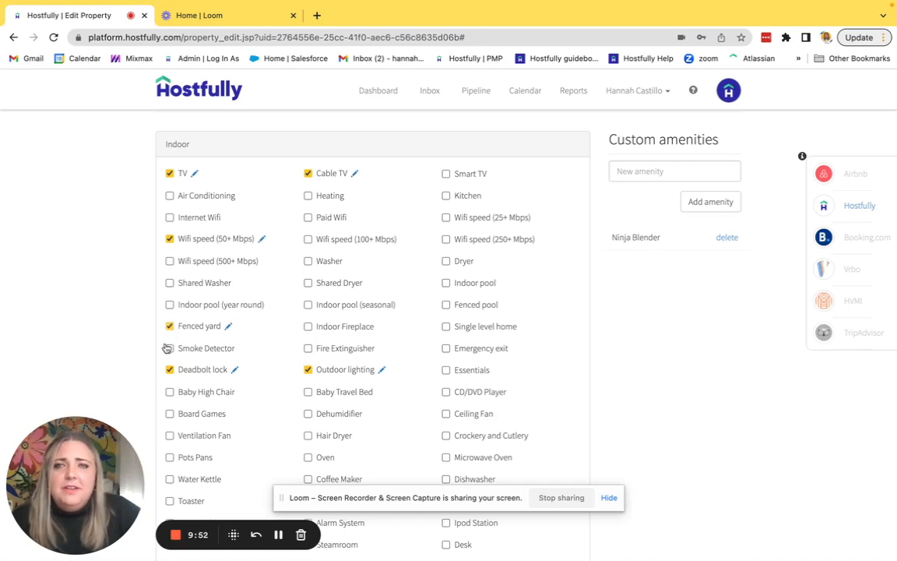
{"action": "left_click", "coordinate": [170, 347]}
{"action": "scroll", "coordinate": [327, 386], "scroll_direction": "down", "scroll_amount": 3}
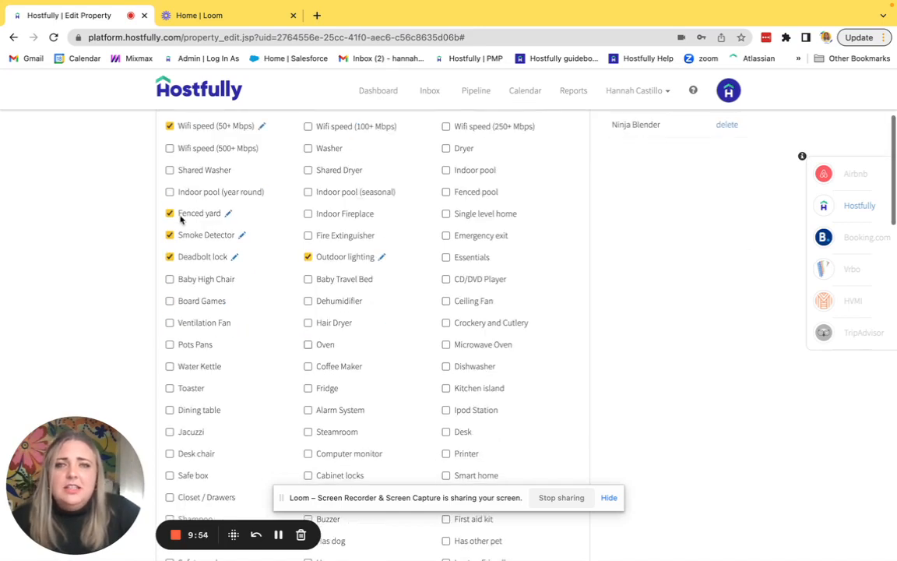
Step: Review the remaining indoor, outdoor, family, extra and rules amenities, and add Kayak as a custom amenity
{"action": "scroll", "coordinate": [407, 340], "scroll_direction": "down", "scroll_amount": 3}
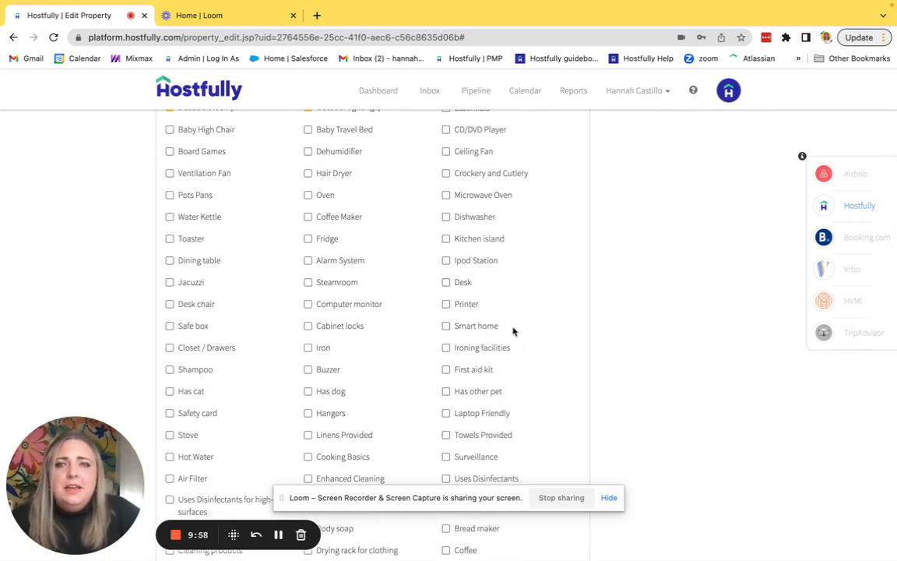
{"action": "scroll", "coordinate": [421, 366], "scroll_direction": "down", "scroll_amount": 8}
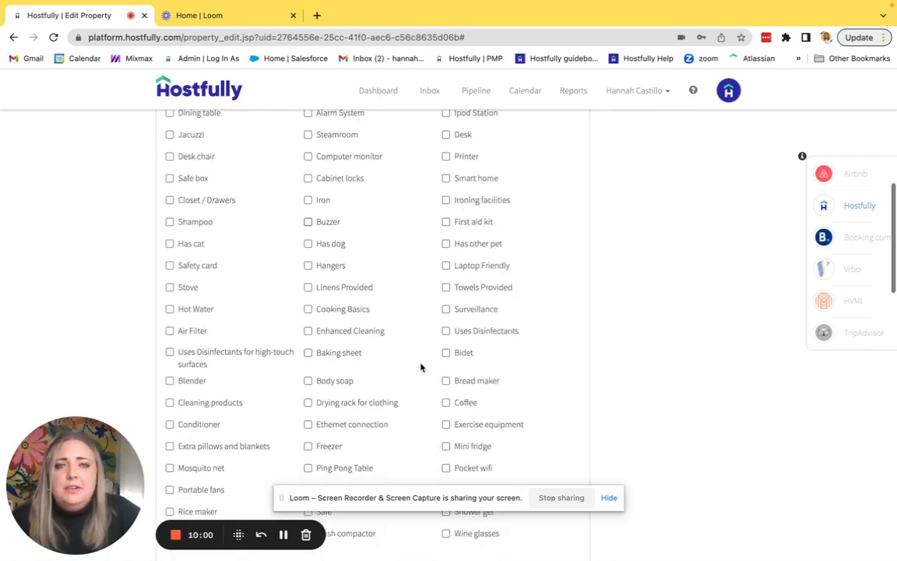
{"action": "scroll", "coordinate": [420, 366], "scroll_direction": "down", "scroll_amount": 11}
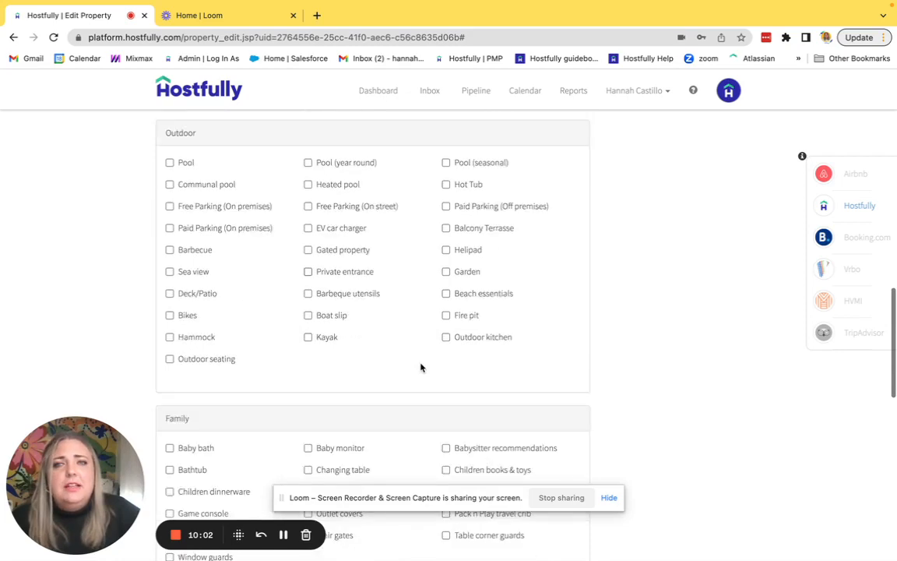
{"action": "scroll", "coordinate": [421, 367], "scroll_direction": "down", "scroll_amount": 7}
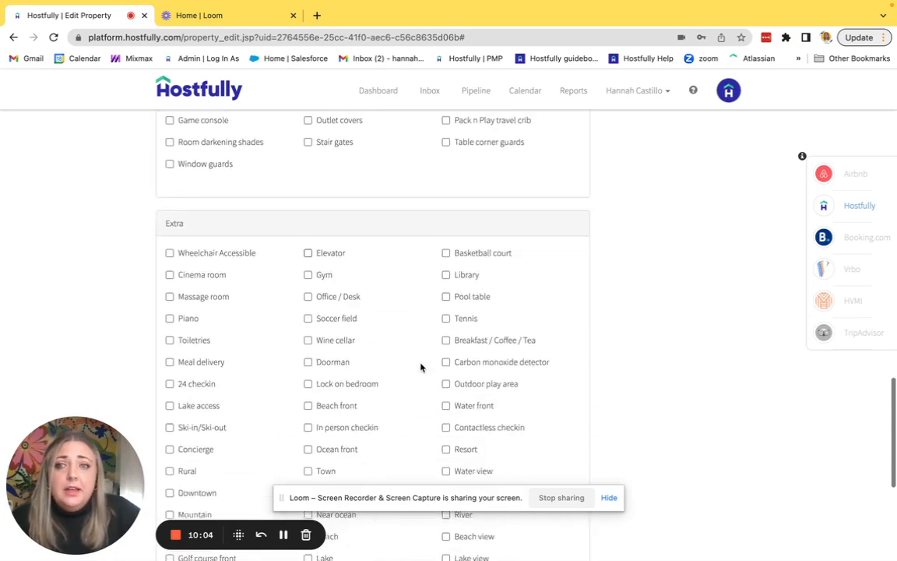
{"action": "scroll", "coordinate": [421, 367], "scroll_direction": "down", "scroll_amount": 3}
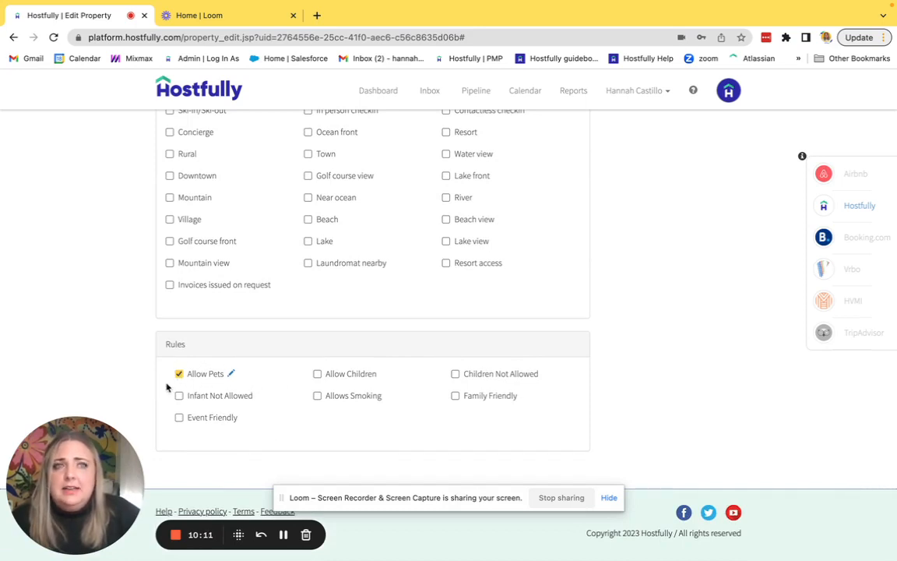
{"action": "scroll", "coordinate": [315, 335], "scroll_direction": "up", "scroll_amount": 10}
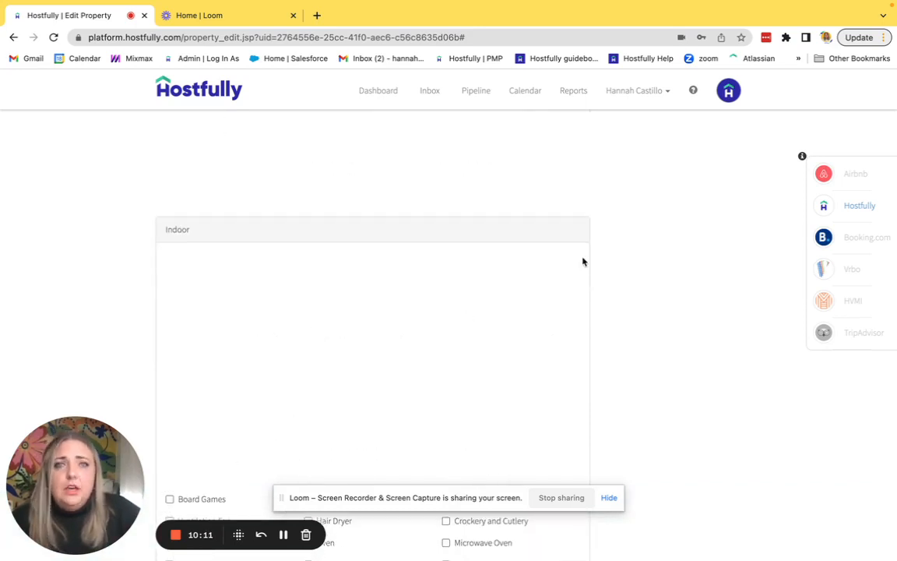
{"action": "left_click", "coordinate": [647, 250]}
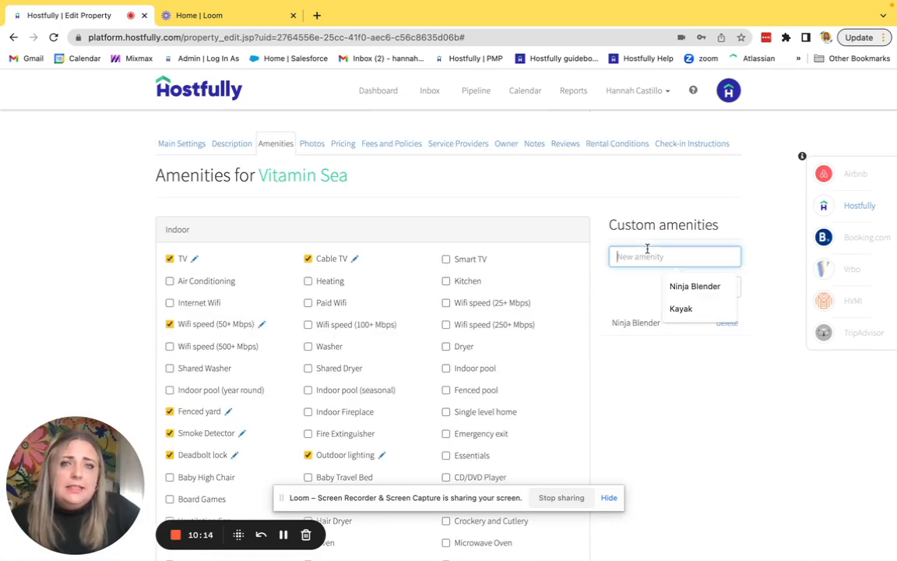
{"action": "left_click", "coordinate": [678, 307]}
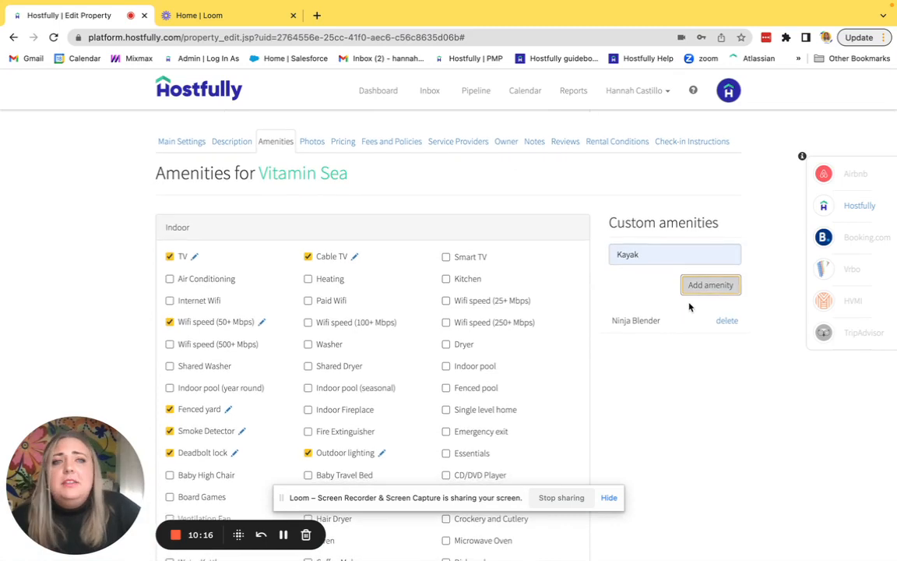
{"action": "left_click", "coordinate": [700, 288]}
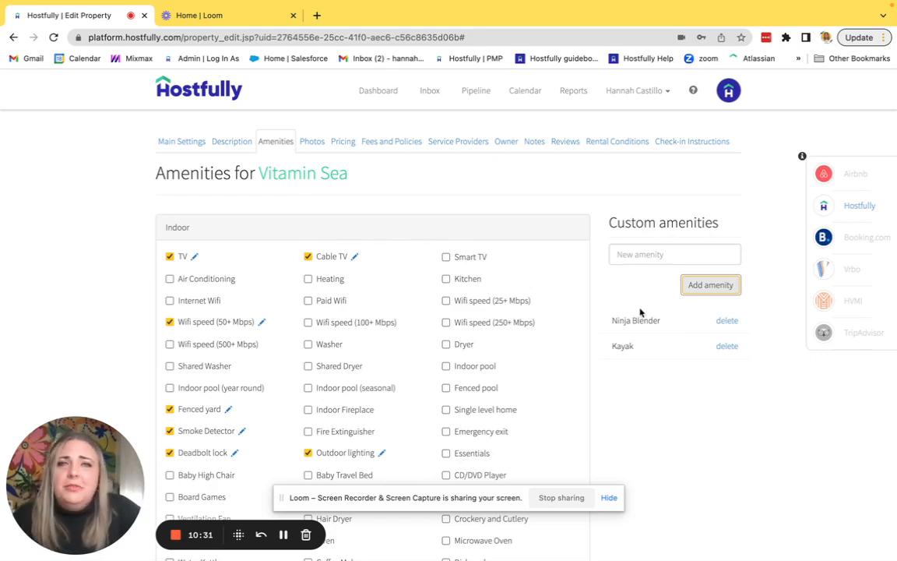
Step: Open the property's photos, check the description, tag and delete options, and try the reorder handle of the existing photo
{"action": "left_click", "coordinate": [312, 143]}
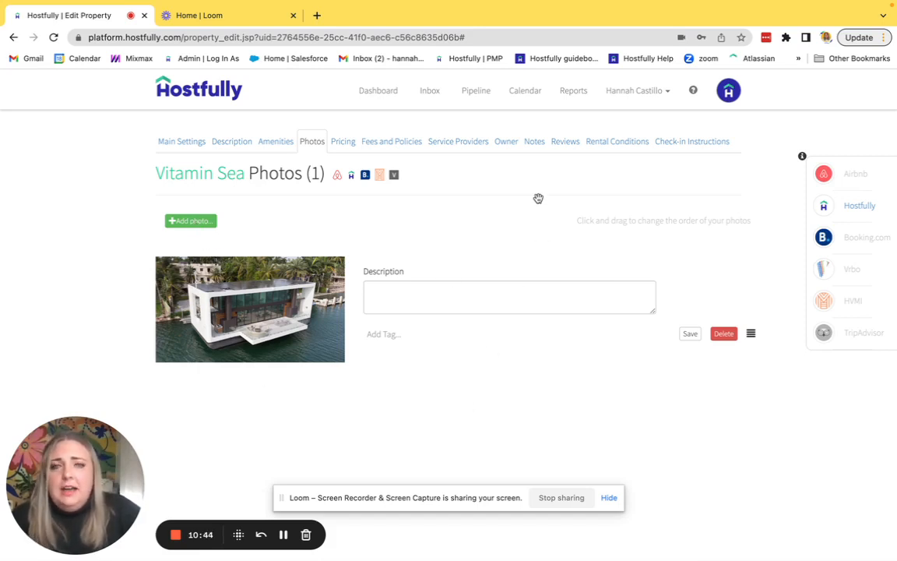
{"action": "scroll", "coordinate": [459, 293], "scroll_direction": "down", "scroll_amount": 2}
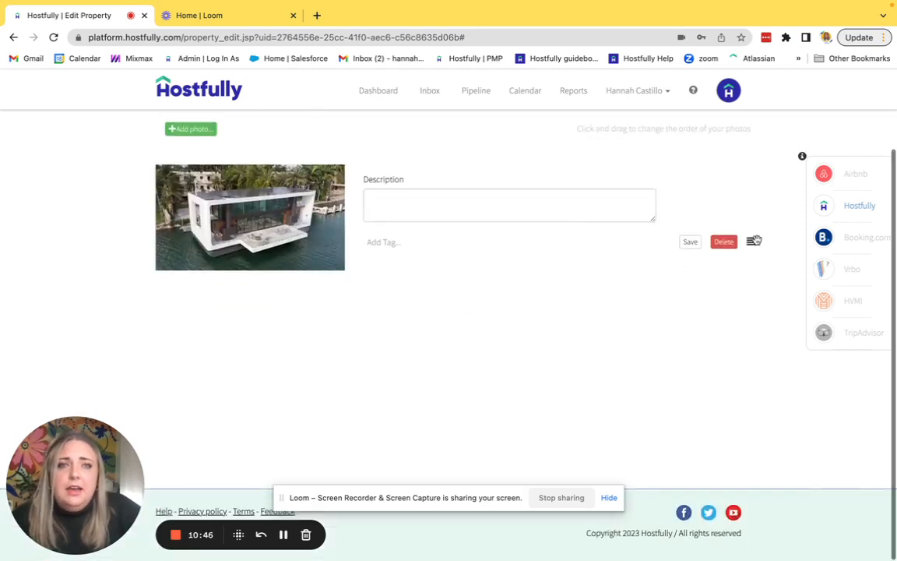
{"action": "left_click_drag", "start_coordinate": [753, 245], "coordinate": [753, 272]}
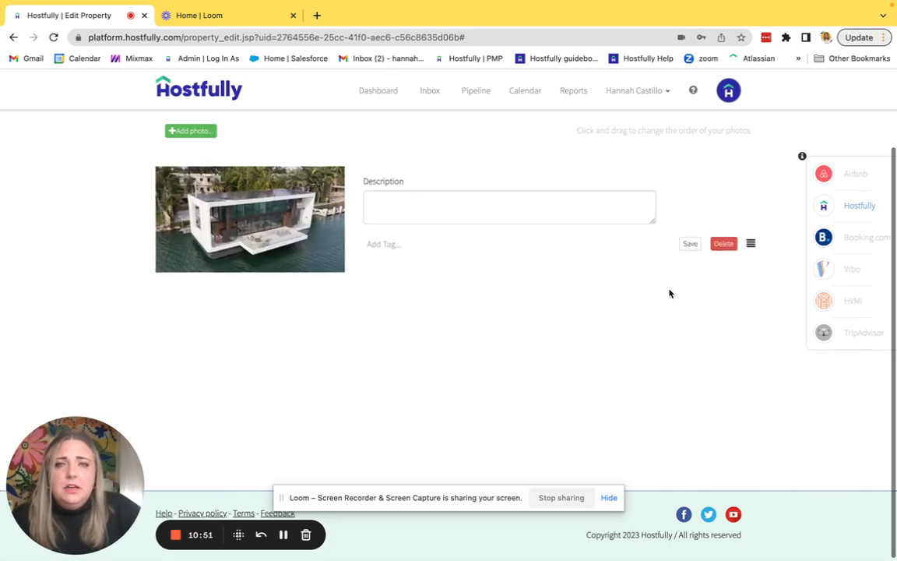
{"action": "scroll", "coordinate": [546, 267], "scroll_direction": "up", "scroll_amount": 1}
{"action": "scroll", "coordinate": [547, 267], "scroll_direction": "up", "scroll_amount": 1}
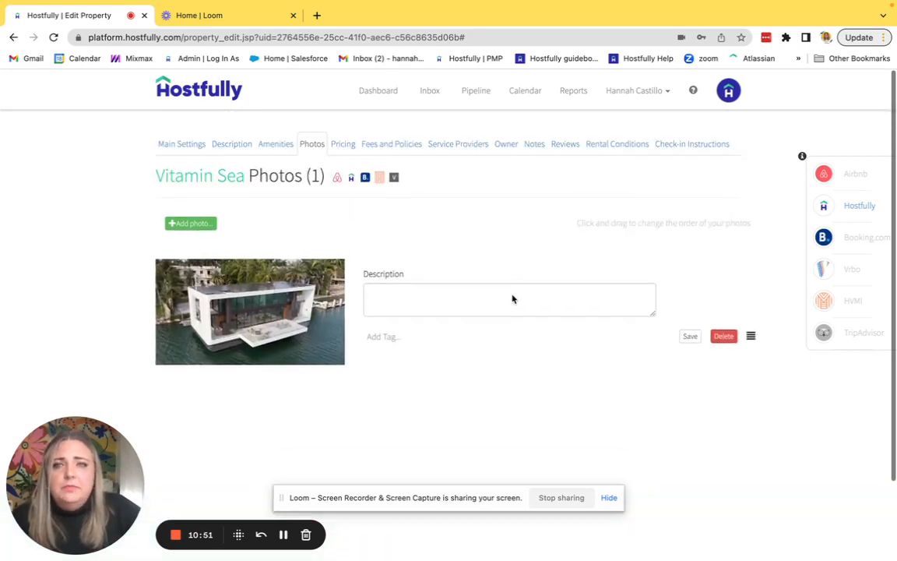
Step: Open the property's pricing and examine the nightly rates across the calendar months
{"action": "left_click", "coordinate": [341, 144]}
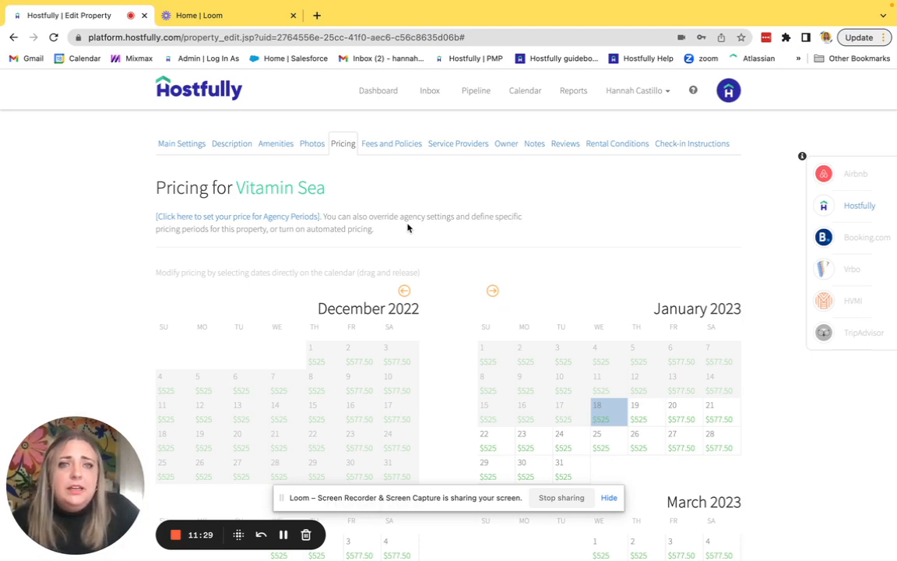
{"action": "scroll", "coordinate": [407, 227], "scroll_direction": "down", "scroll_amount": 5}
{"action": "scroll", "coordinate": [407, 227], "scroll_direction": "up", "scroll_amount": 5}
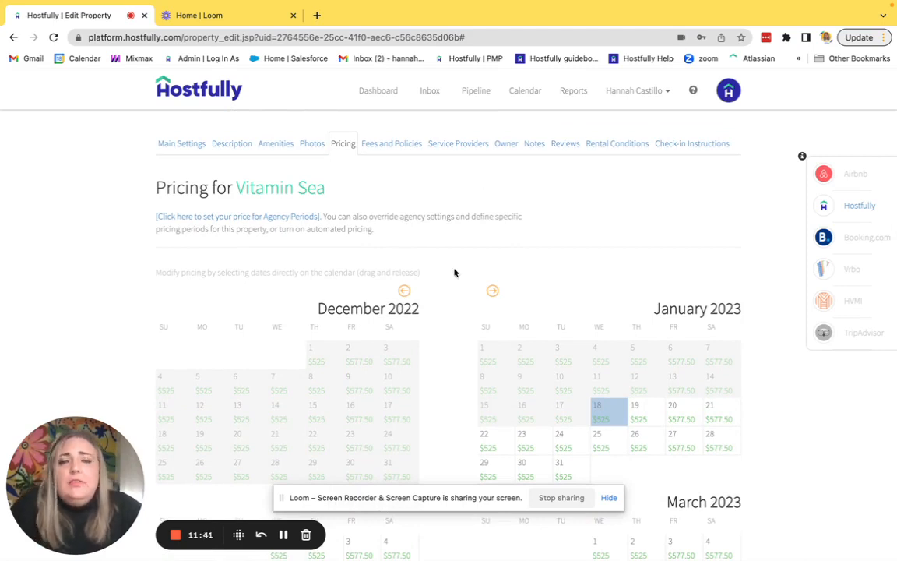
{"action": "scroll", "coordinate": [456, 271], "scroll_direction": "down", "scroll_amount": 3}
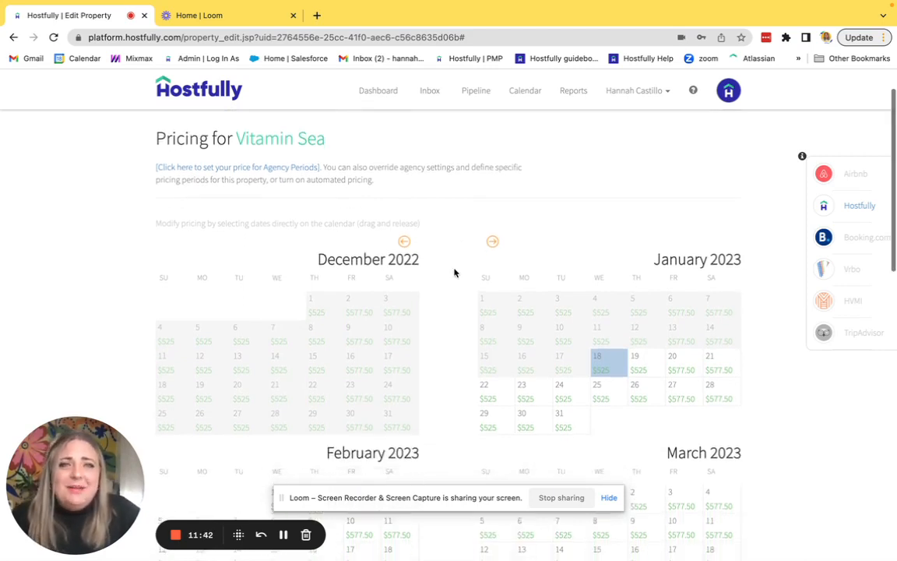
{"action": "scroll", "coordinate": [425, 395], "scroll_direction": "down", "scroll_amount": 2}
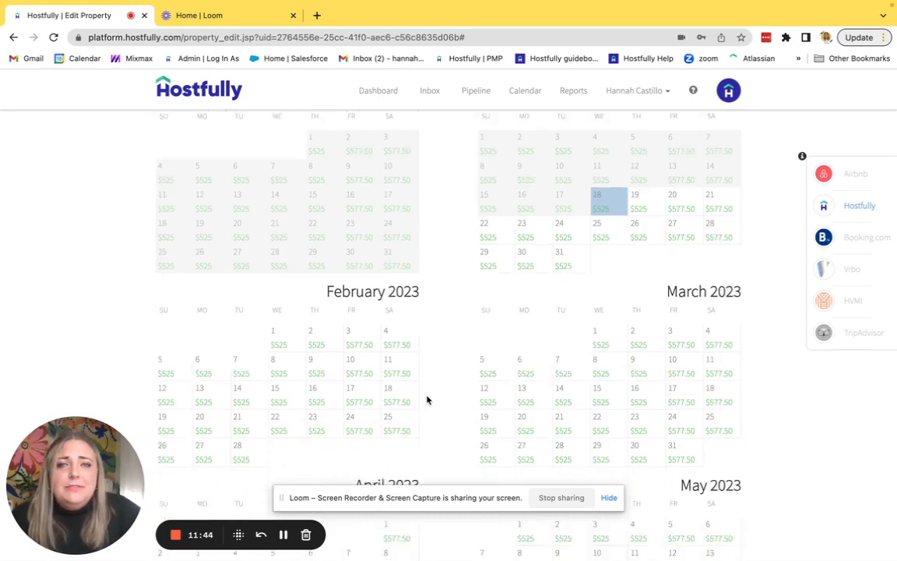
{"action": "scroll", "coordinate": [427, 400], "scroll_direction": "up", "scroll_amount": 2}
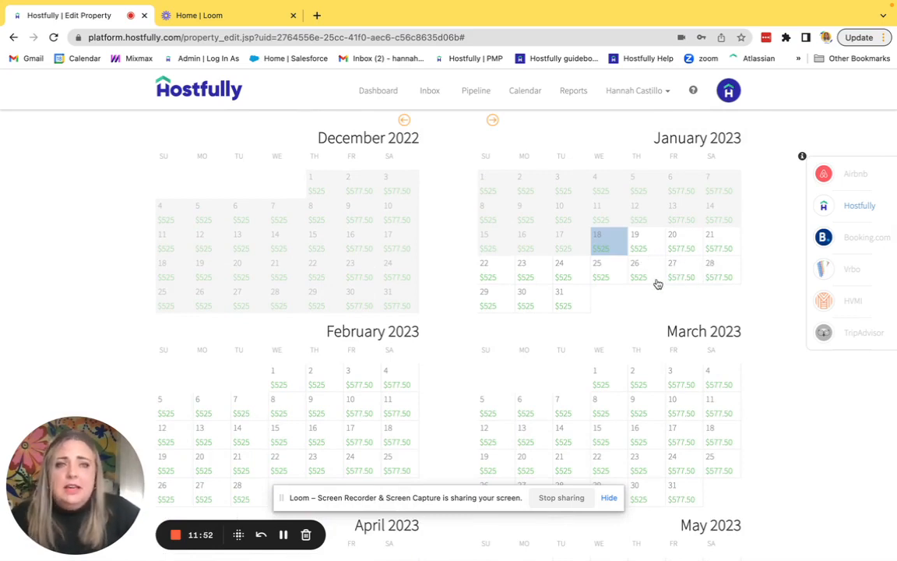
Step: Set the daily rate to $650.0 for 2023-01-18 through 2023-01-21 in the pricing calendar and save it
{"action": "left_click", "coordinate": [602, 253]}
{"action": "left_click_drag", "start_coordinate": [602, 254], "coordinate": [721, 249]}
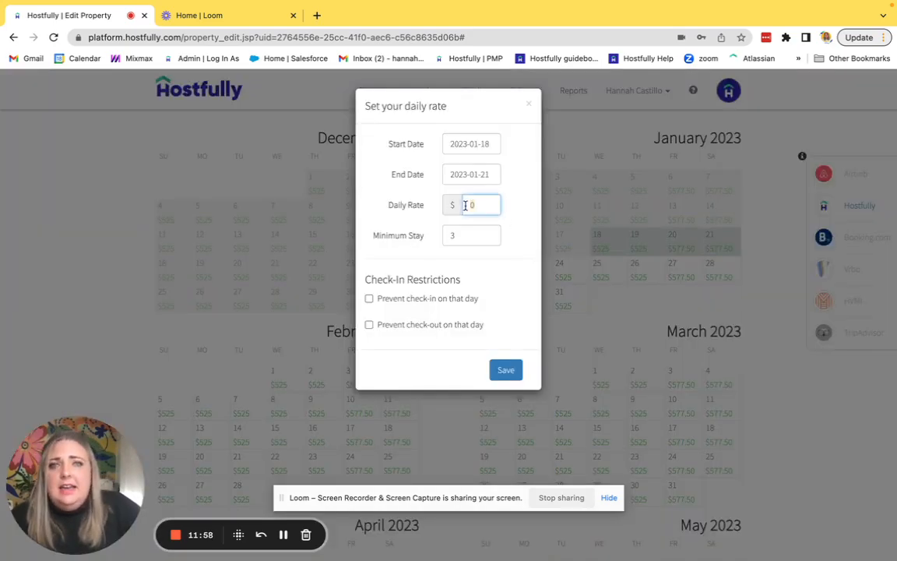
{"action": "left_click", "coordinate": [470, 205]}
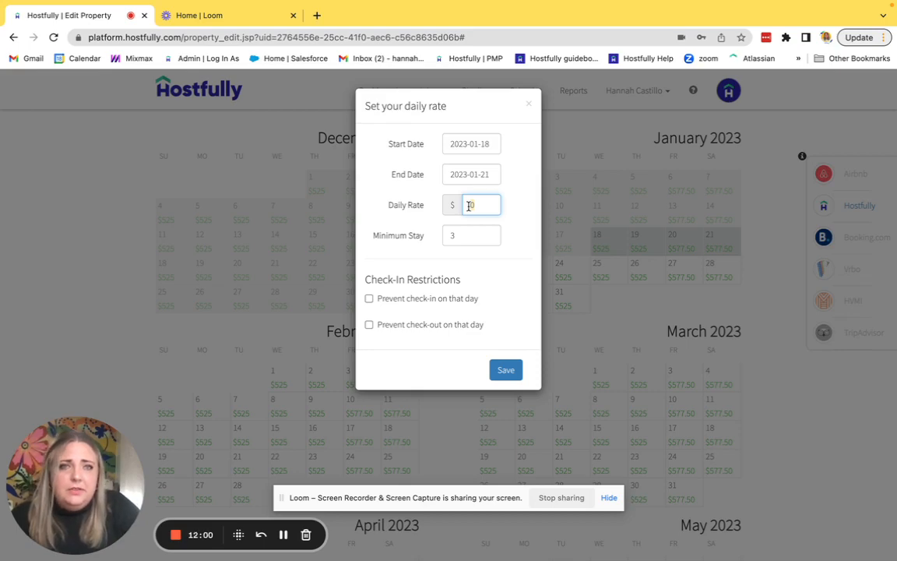
{"action": "type", "text": "650"}
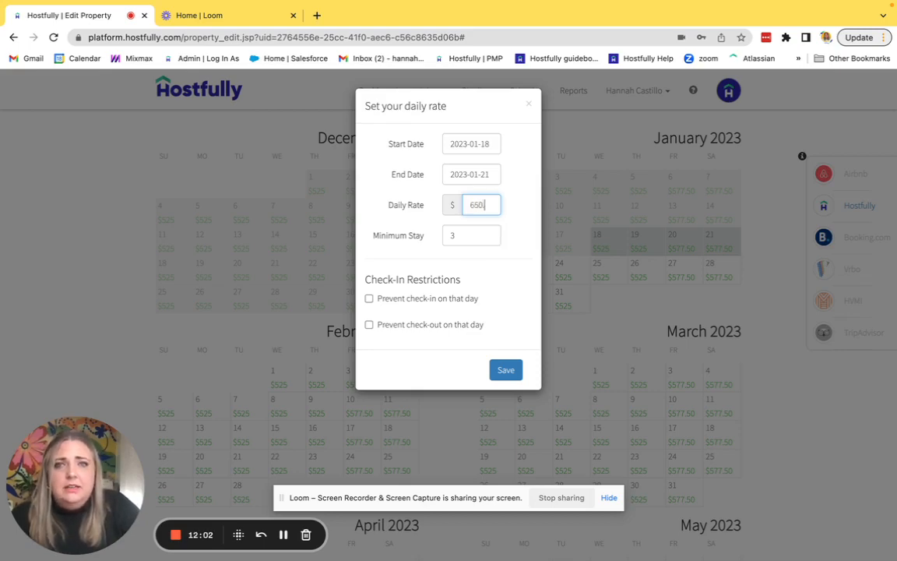
{"action": "type", "text": ".0"}
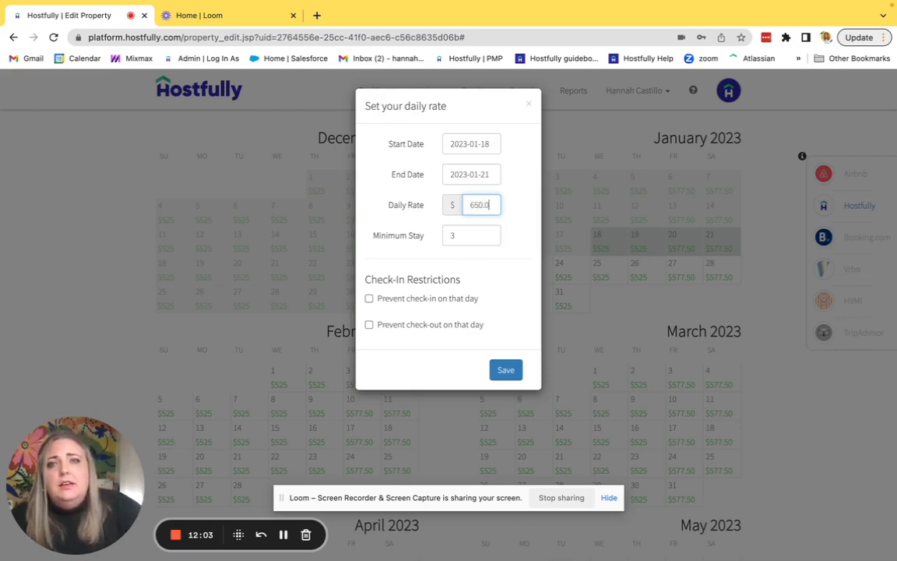
{"action": "left_click", "coordinate": [488, 232]}
{"action": "left_click", "coordinate": [513, 374]}
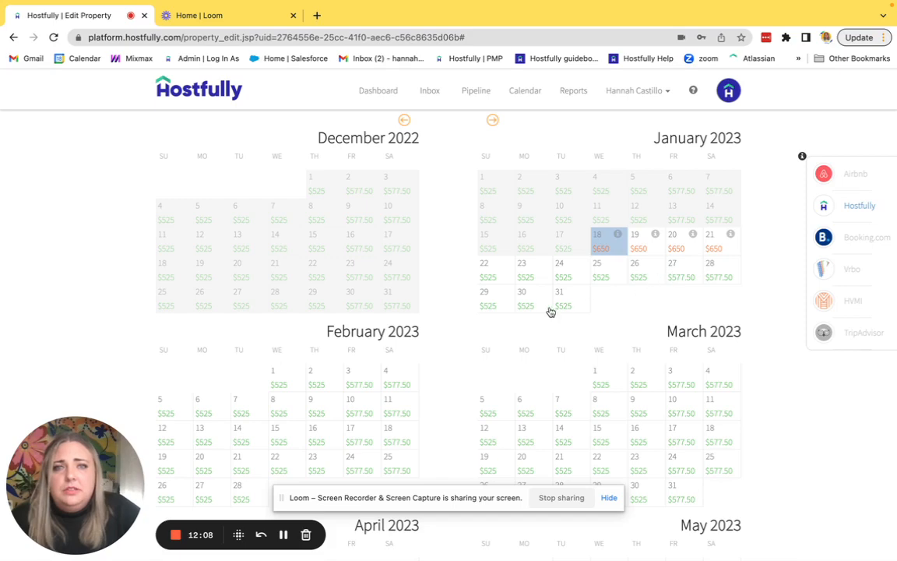
Step: Open the property's fees and policies and examine the fee form, house rules, existing property fees and property expectations
{"action": "scroll", "coordinate": [549, 312], "scroll_direction": "down", "scroll_amount": 2}
{"action": "scroll", "coordinate": [549, 312], "scroll_direction": "up", "scroll_amount": 3}
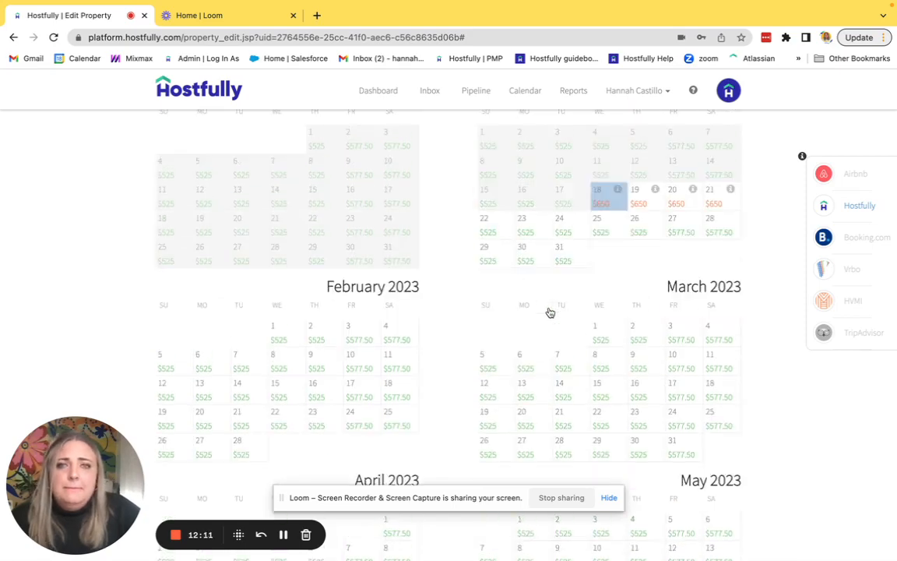
{"action": "scroll", "coordinate": [522, 216], "scroll_direction": "up", "scroll_amount": 1}
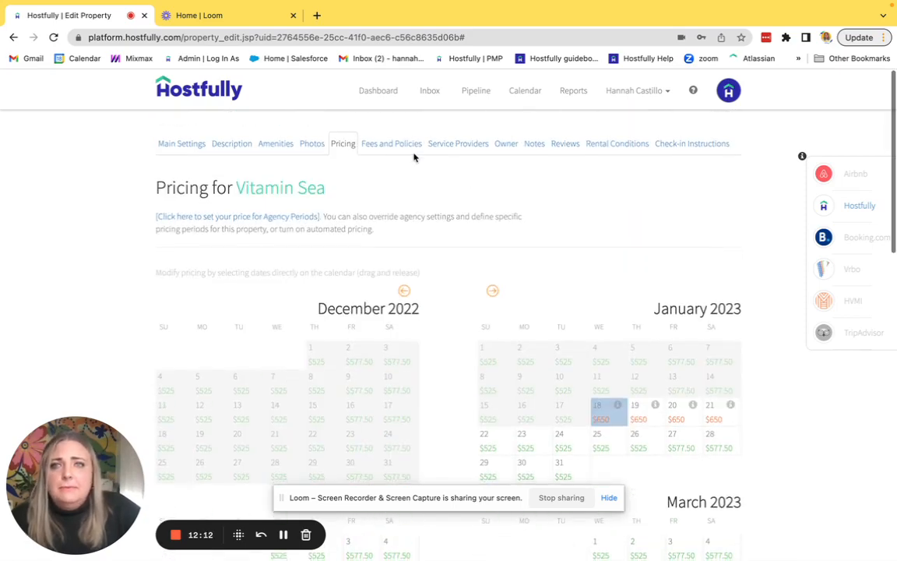
{"action": "left_click", "coordinate": [383, 146]}
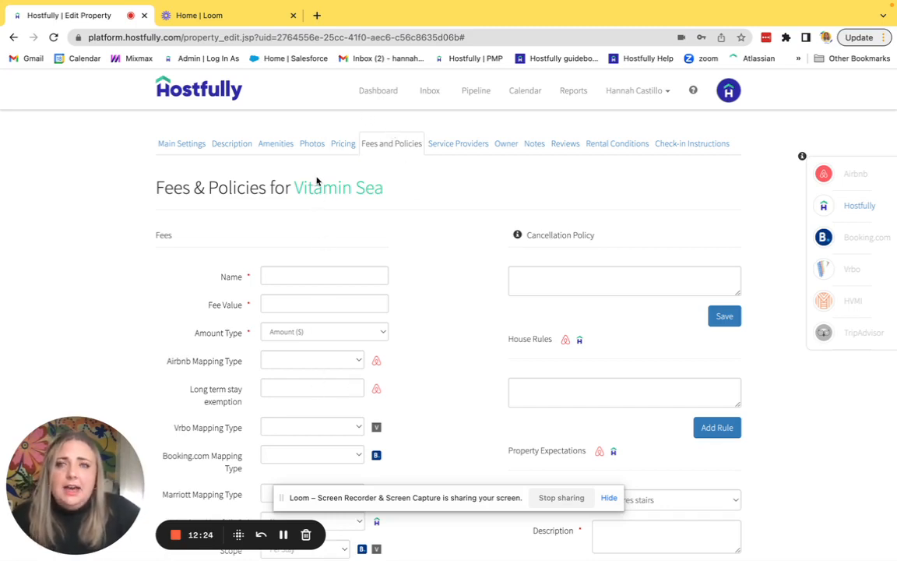
{"action": "scroll", "coordinate": [421, 380], "scroll_direction": "down", "scroll_amount": 3}
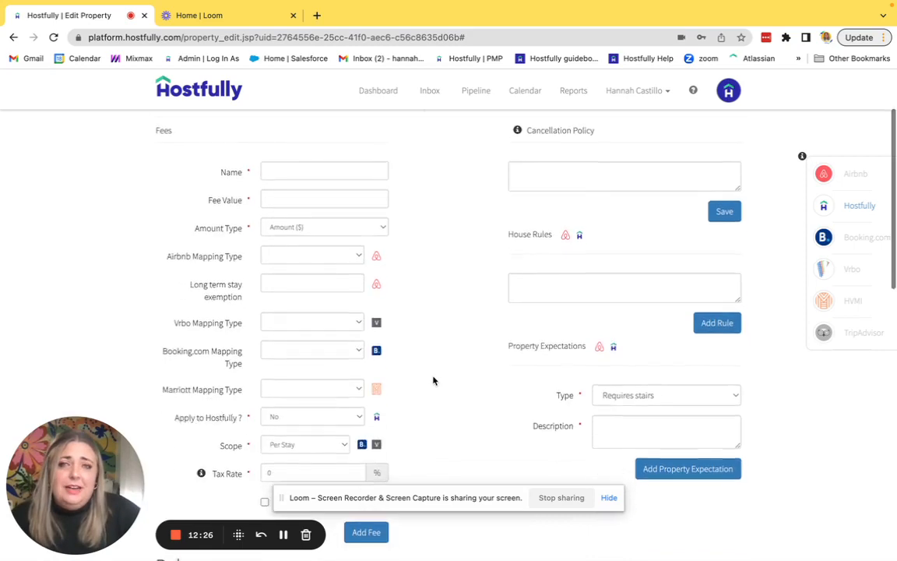
{"action": "scroll", "coordinate": [434, 380], "scroll_direction": "down", "scroll_amount": 12}
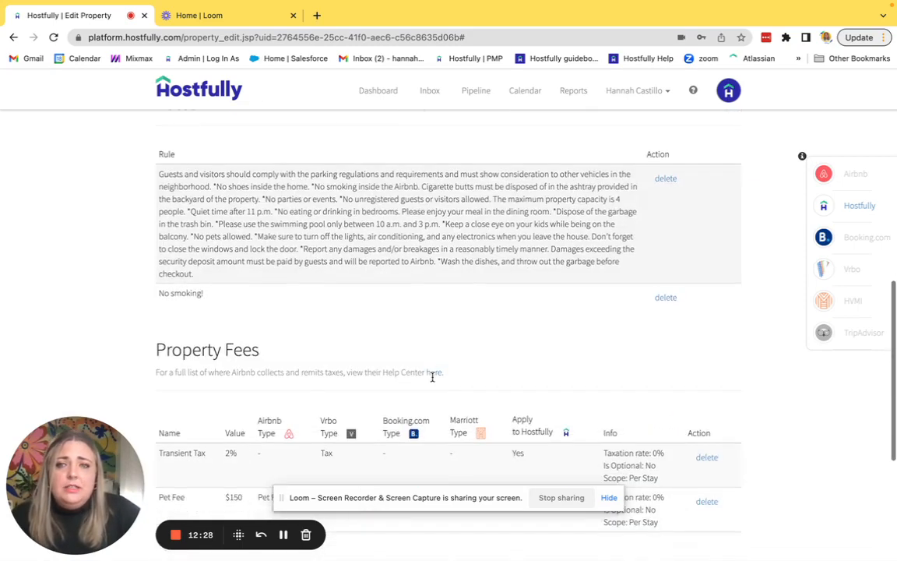
{"action": "scroll", "coordinate": [433, 379], "scroll_direction": "down", "scroll_amount": 4}
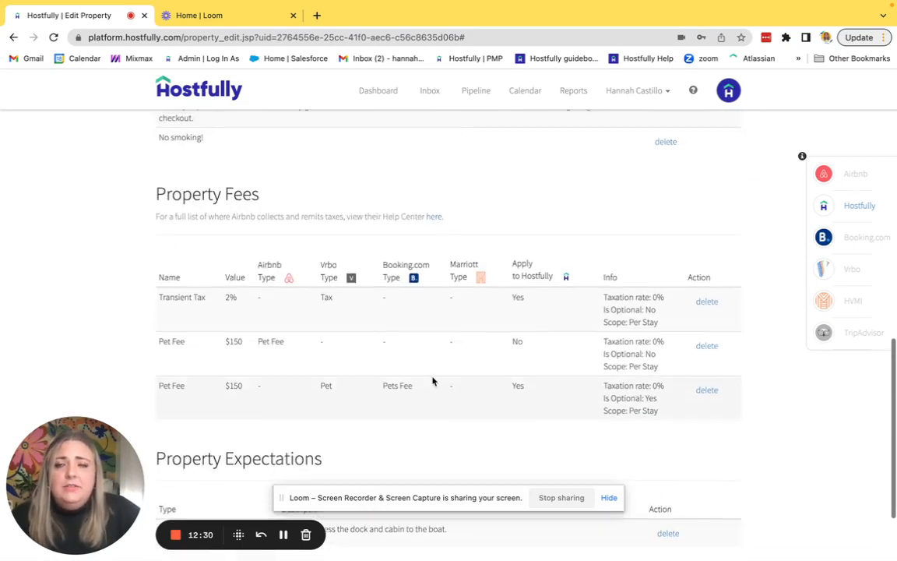
{"action": "scroll", "coordinate": [433, 380], "scroll_direction": "up", "scroll_amount": 3}
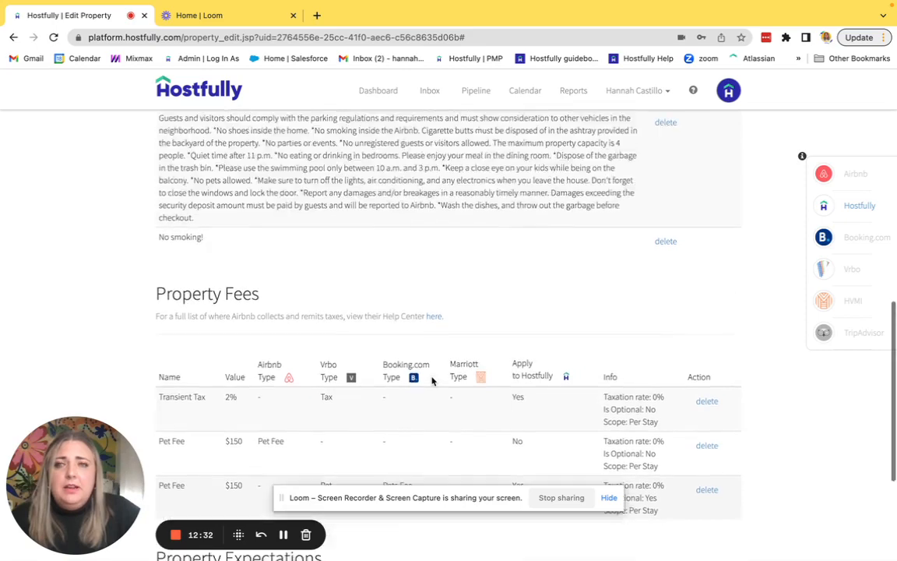
Step: Fill in a new fee named Guest Insurance with a fee value of 13 and the amount type Amount ($)
{"action": "scroll", "coordinate": [433, 380], "scroll_direction": "up", "scroll_amount": 15}
{"action": "left_click", "coordinate": [311, 274]}
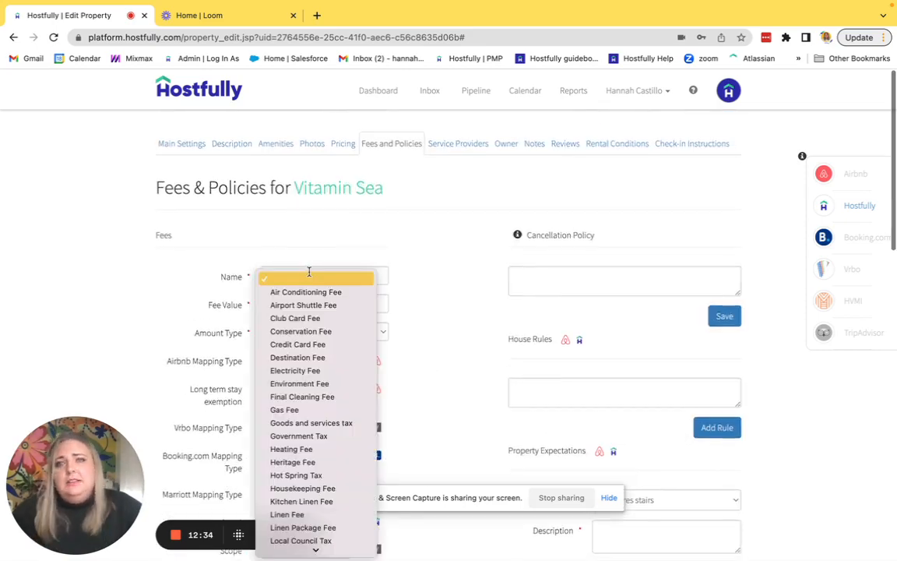
{"action": "left_click", "coordinate": [314, 224]}
{"action": "scroll", "coordinate": [314, 223], "scroll_direction": "down", "scroll_amount": 3}
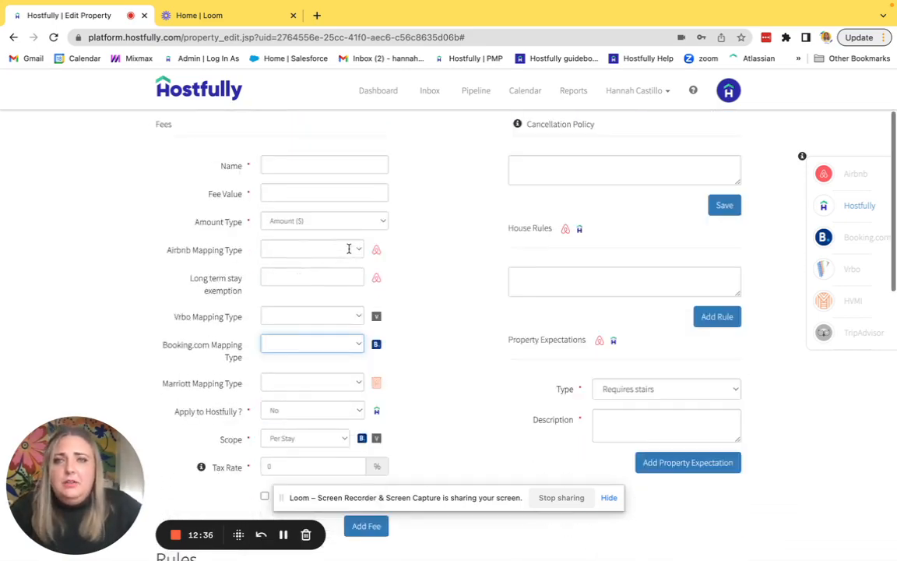
{"action": "left_click", "coordinate": [304, 158]}
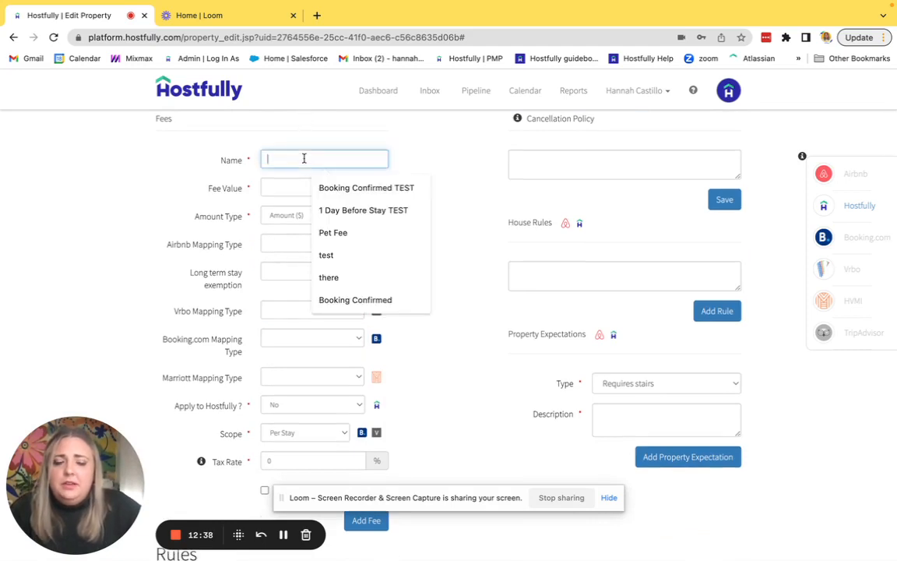
{"action": "type", "text": "Guest"}
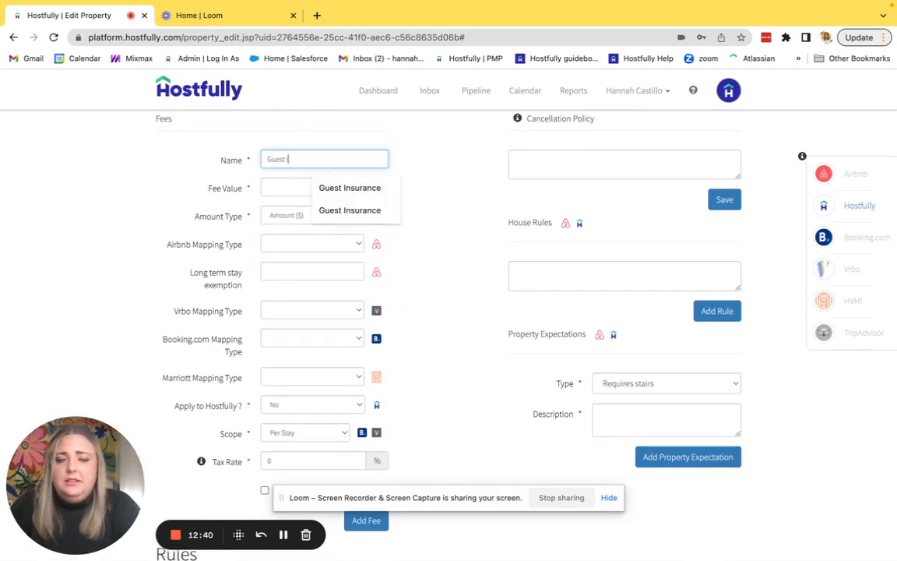
{"action": "type", "text": " Insuran"}
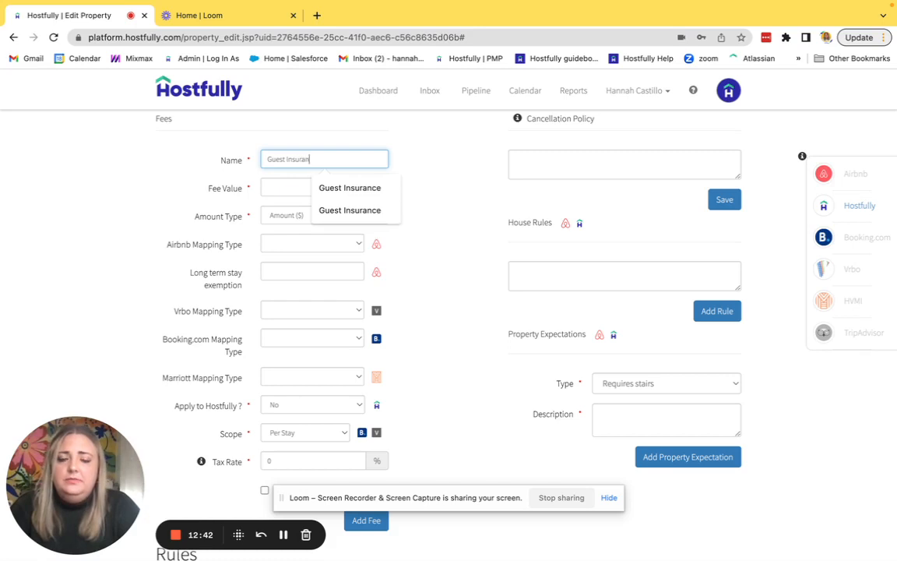
{"action": "type", "text": "ce"}
{"action": "key", "text": "Tab"}
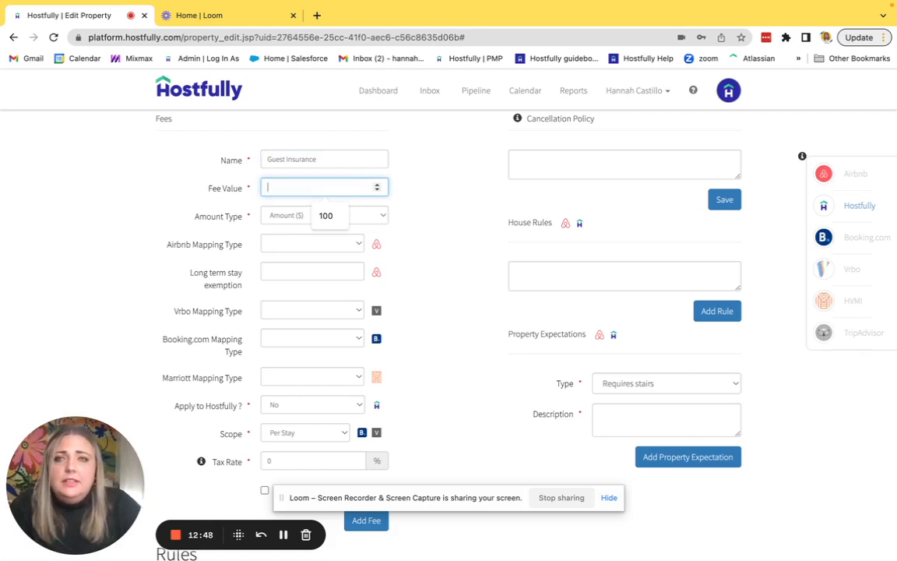
{"action": "type", "text": "13"}
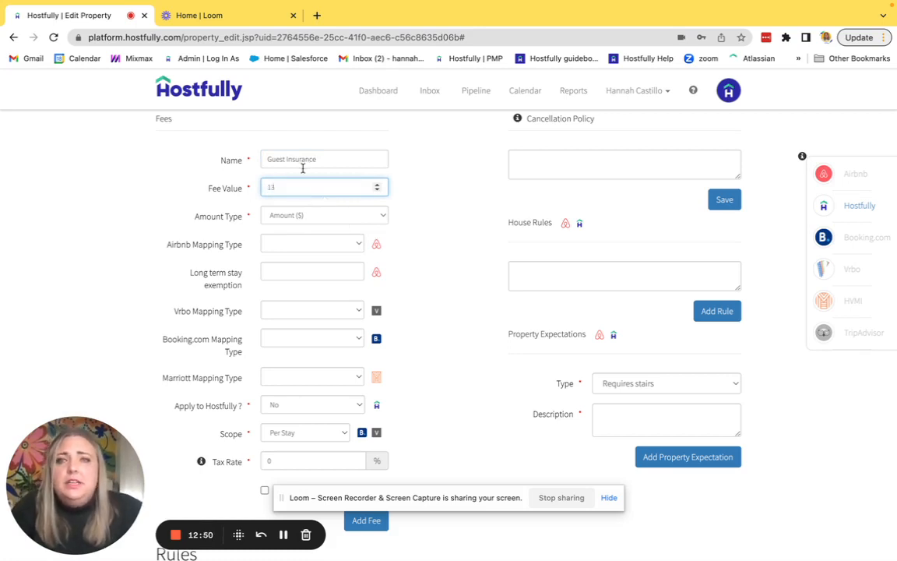
{"action": "left_click", "coordinate": [310, 215]}
{"action": "left_click", "coordinate": [313, 216]}
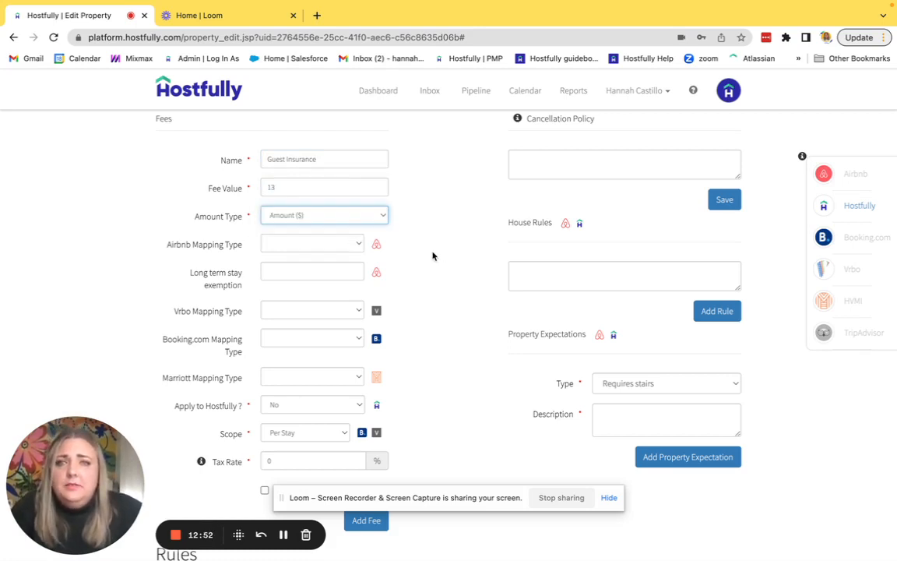
Step: Review the Airbnb mapping options for the Guest Insurance fee and map it to Management Fee
{"action": "scroll", "coordinate": [429, 256], "scroll_direction": "down", "scroll_amount": 2}
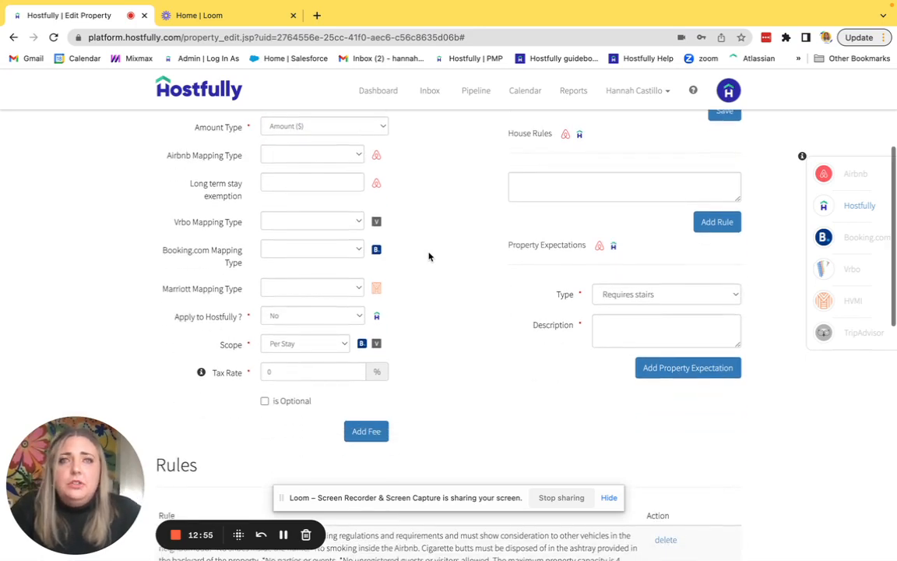
{"action": "left_click", "coordinate": [335, 159]}
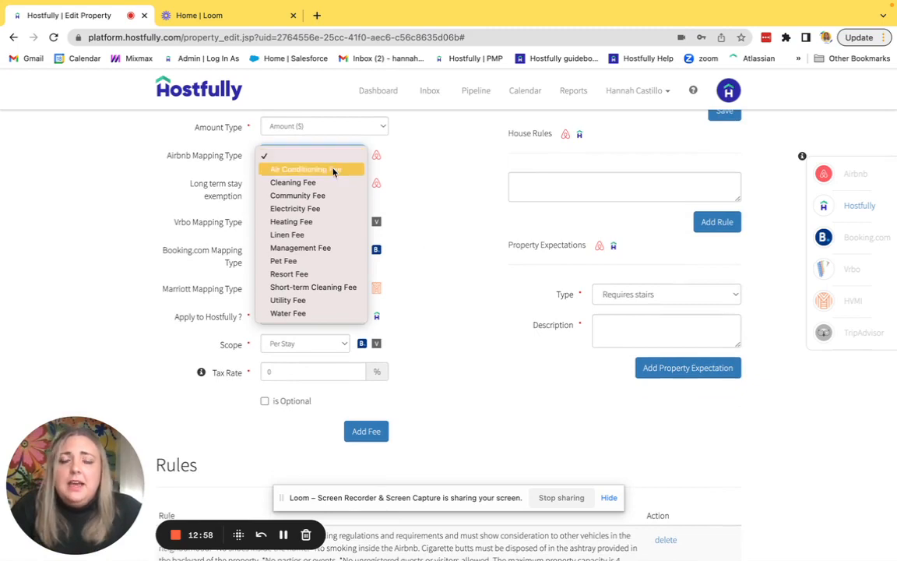
{"action": "left_click", "coordinate": [385, 164]}
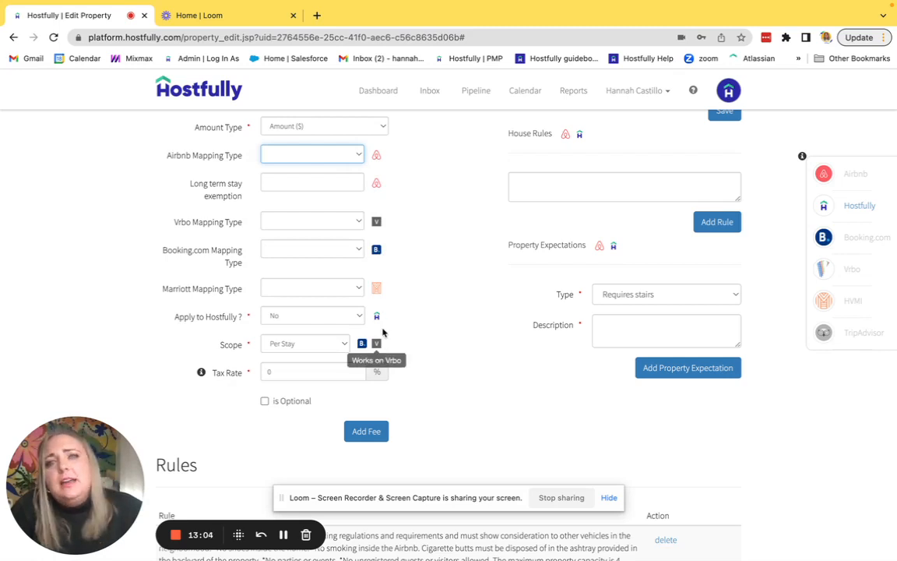
{"action": "left_click", "coordinate": [303, 159]}
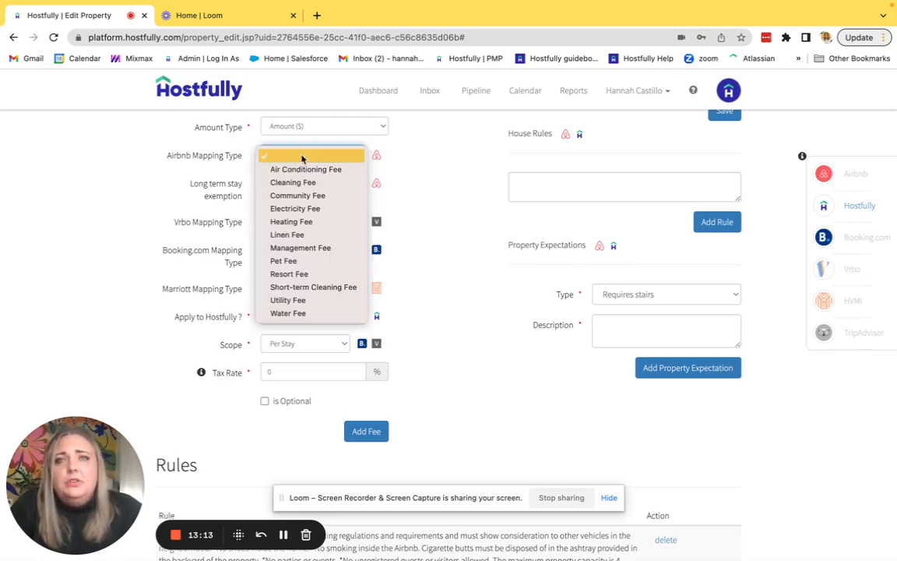
{"action": "left_click", "coordinate": [326, 249]}
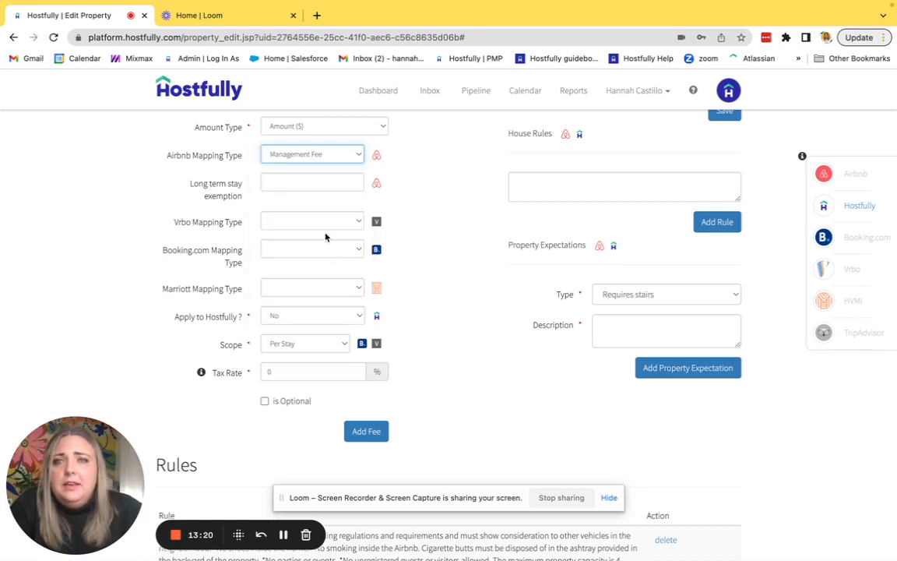
Step: Look through the Vrbo mapping options for the Guest Insurance fee and map it to Administrative
{"action": "left_click", "coordinate": [326, 222]}
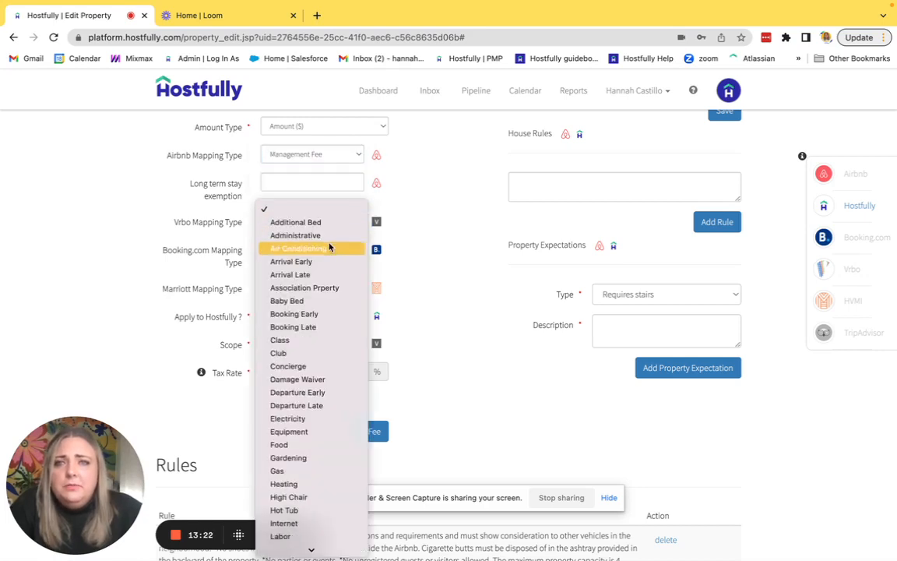
{"action": "scroll", "coordinate": [325, 242], "scroll_direction": "down", "scroll_amount": 3}
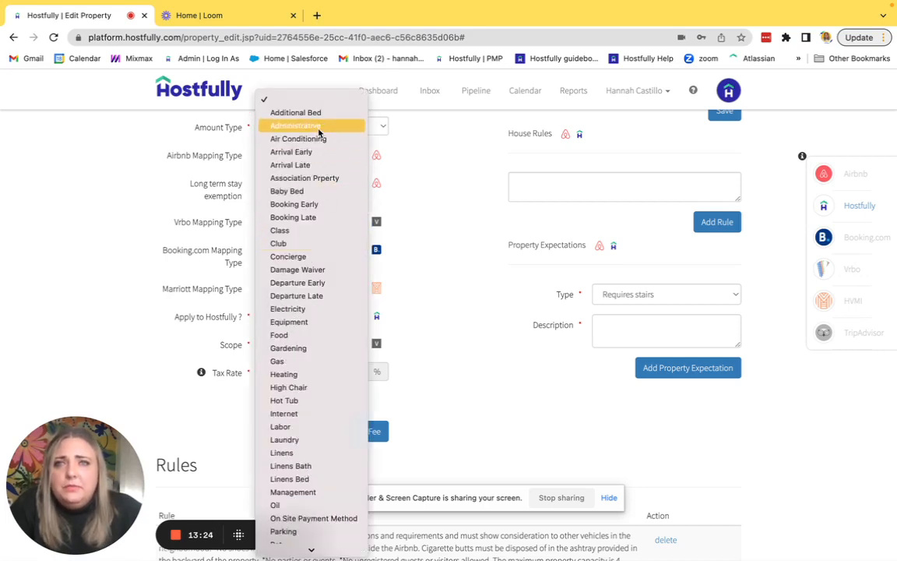
{"action": "scroll", "coordinate": [333, 441], "scroll_direction": "down", "scroll_amount": 5}
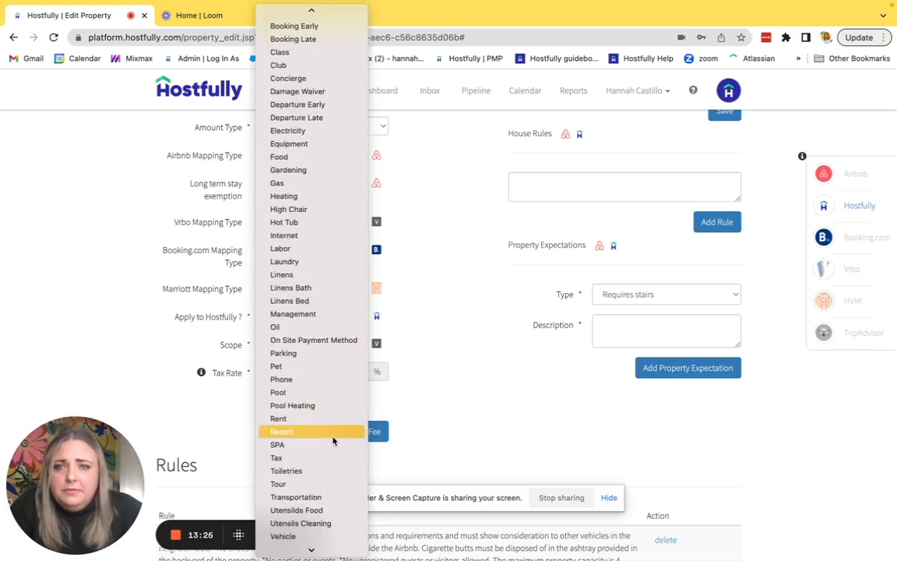
{"action": "scroll", "coordinate": [333, 441], "scroll_direction": "down", "scroll_amount": 2}
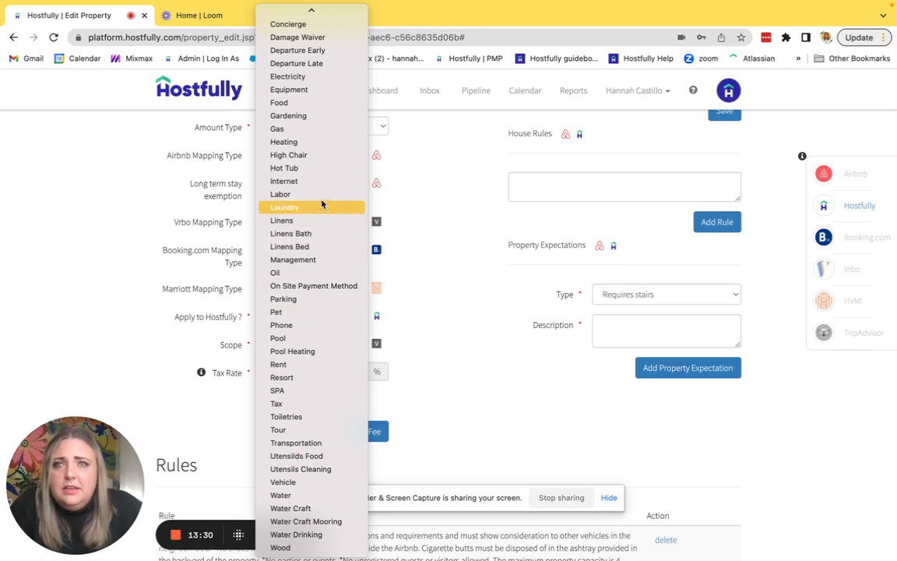
{"action": "scroll", "coordinate": [321, 189], "scroll_direction": "up", "scroll_amount": 4}
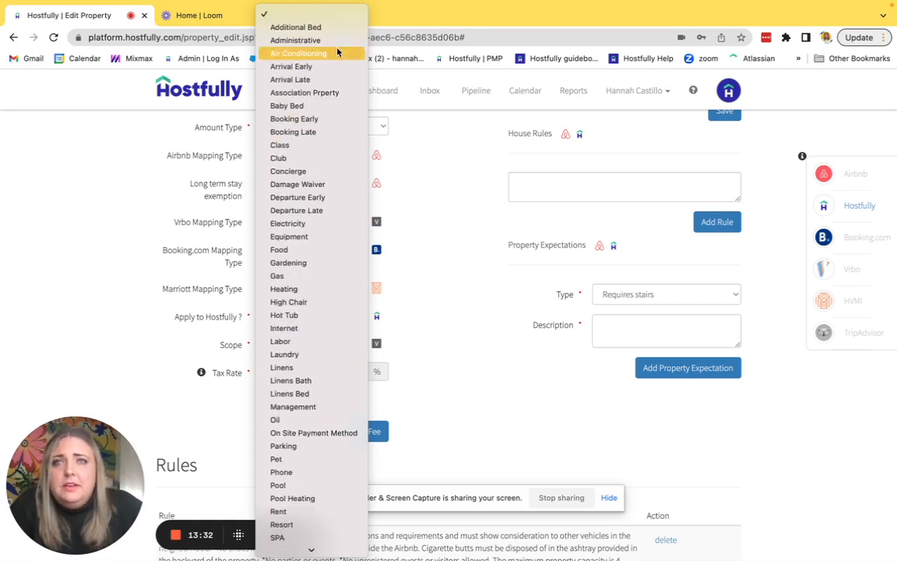
{"action": "key", "text": "Escape"}
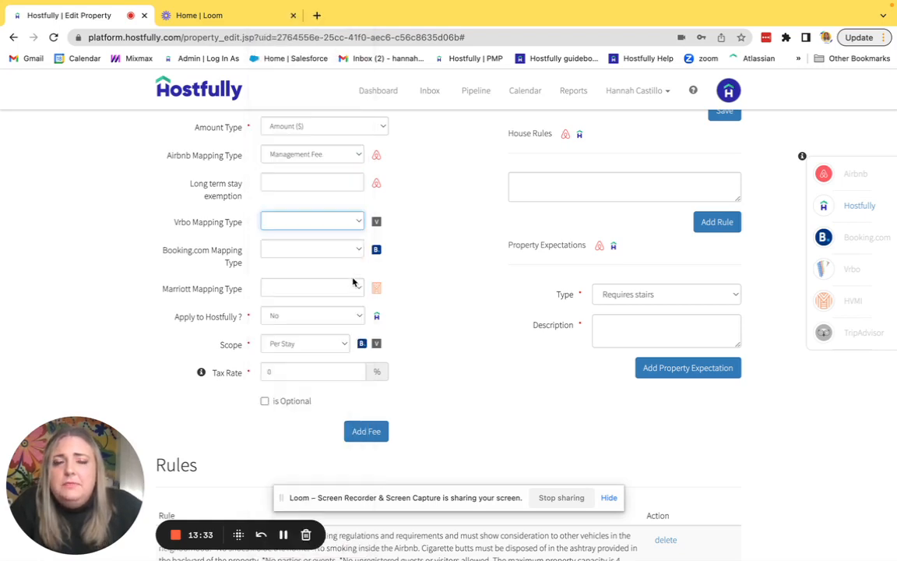
{"action": "left_click", "coordinate": [320, 222]}
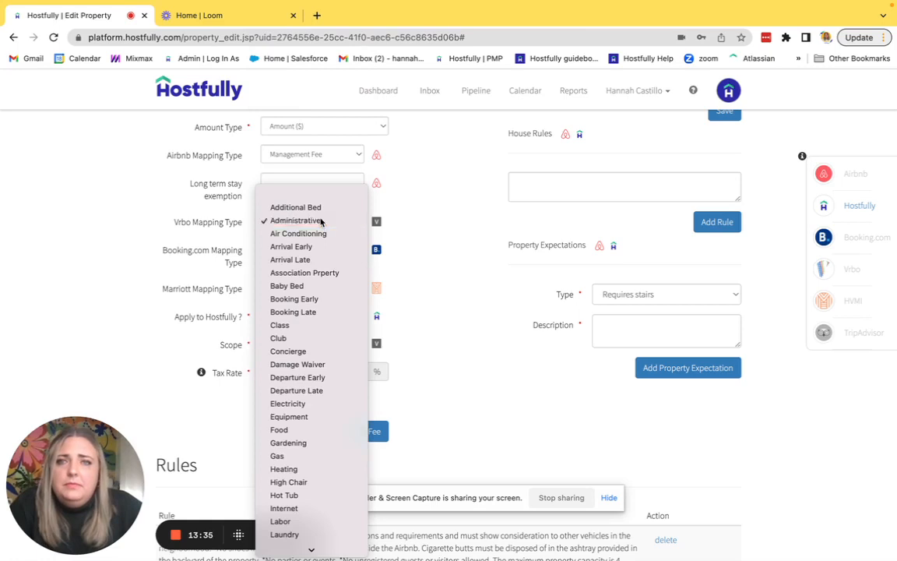
{"action": "left_click", "coordinate": [321, 221]}
Step: Map the Guest Insurance fee to Resort Fee for Booking.com and set it to apply to Hostfully
{"action": "left_click", "coordinate": [320, 250]}
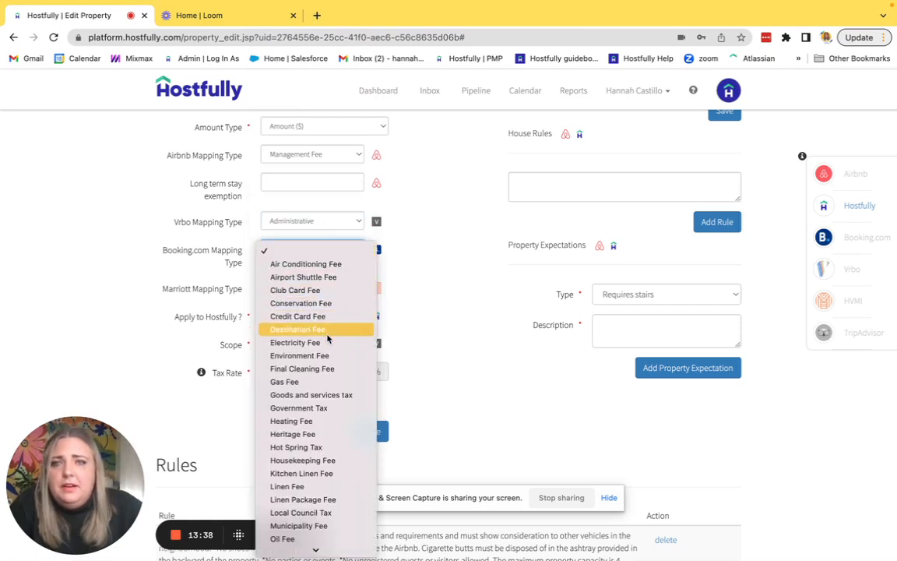
{"action": "scroll", "coordinate": [337, 375], "scroll_direction": "down", "scroll_amount": 5}
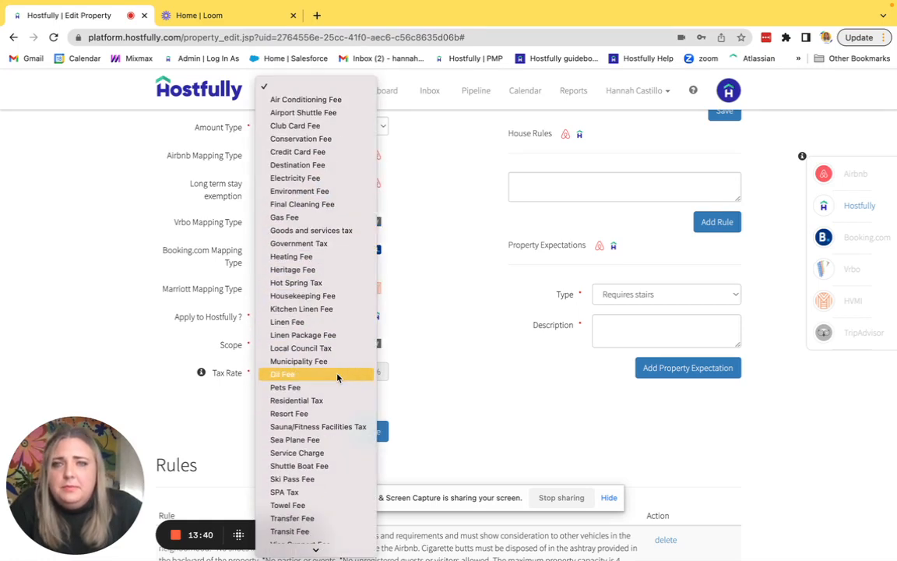
{"action": "left_click", "coordinate": [336, 414]}
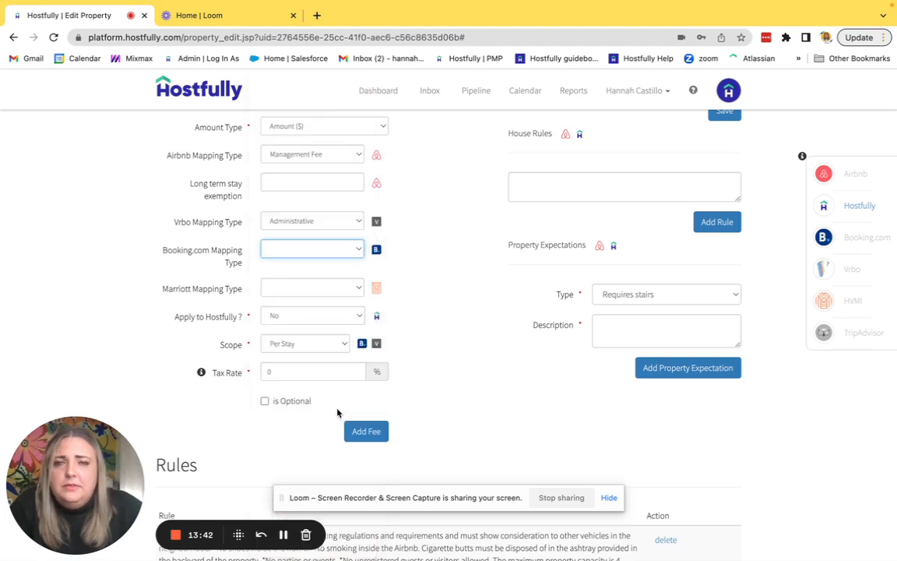
{"action": "scroll", "coordinate": [456, 374], "scroll_direction": "down", "scroll_amount": 2}
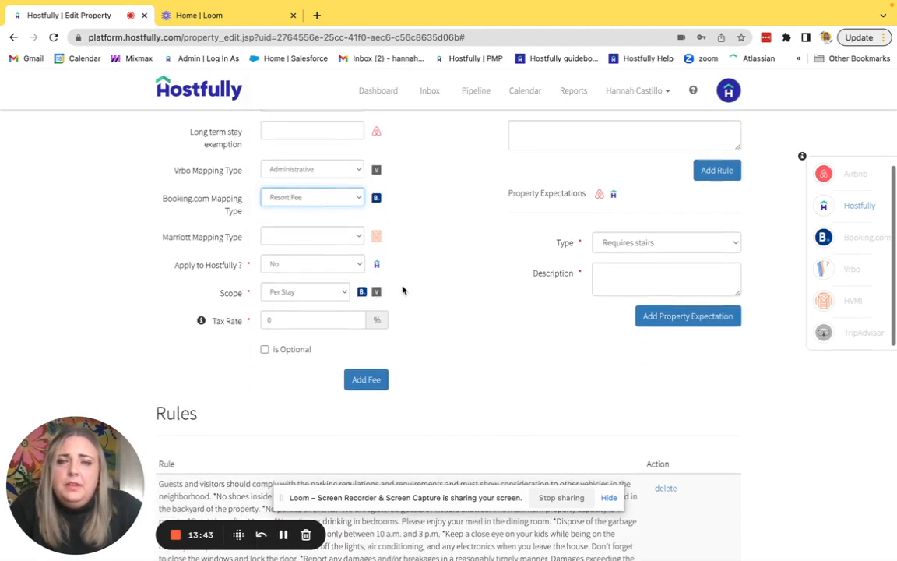
{"action": "left_click", "coordinate": [284, 264]}
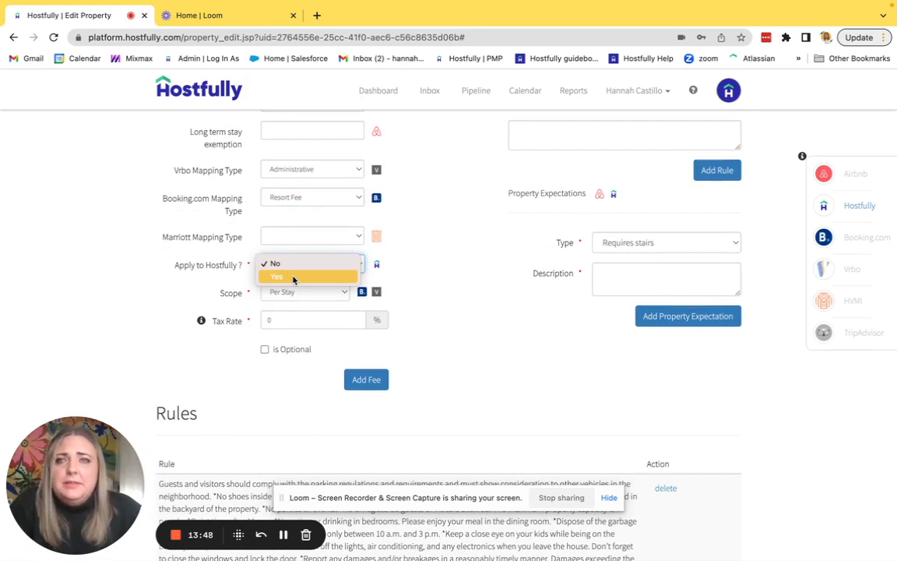
{"action": "left_click", "coordinate": [293, 280]}
Step: Review the Guest Insurance entries, add the fee to the property, and check it in the property fees table
{"action": "scroll", "coordinate": [382, 244], "scroll_direction": "up", "scroll_amount": 5}
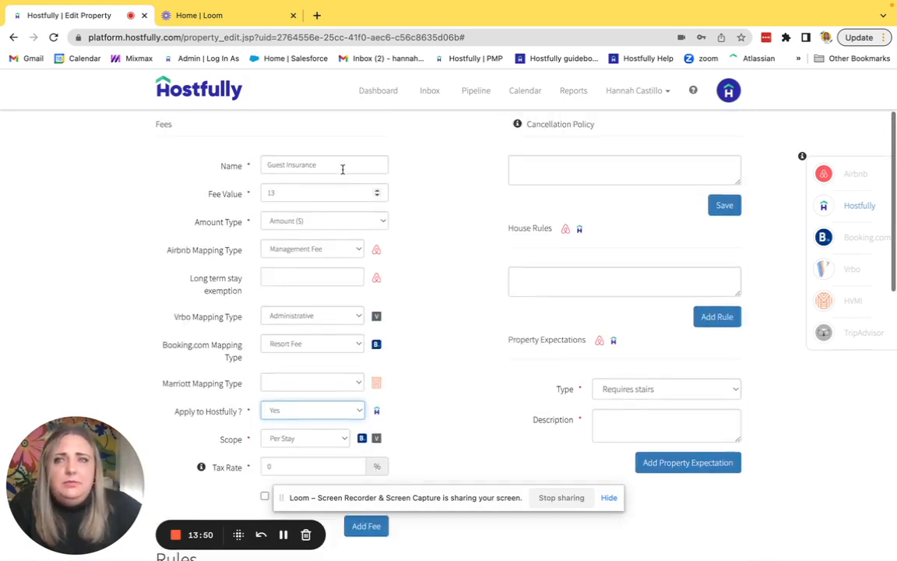
{"action": "left_click", "coordinate": [341, 163]}
{"action": "left_click", "coordinate": [430, 166]}
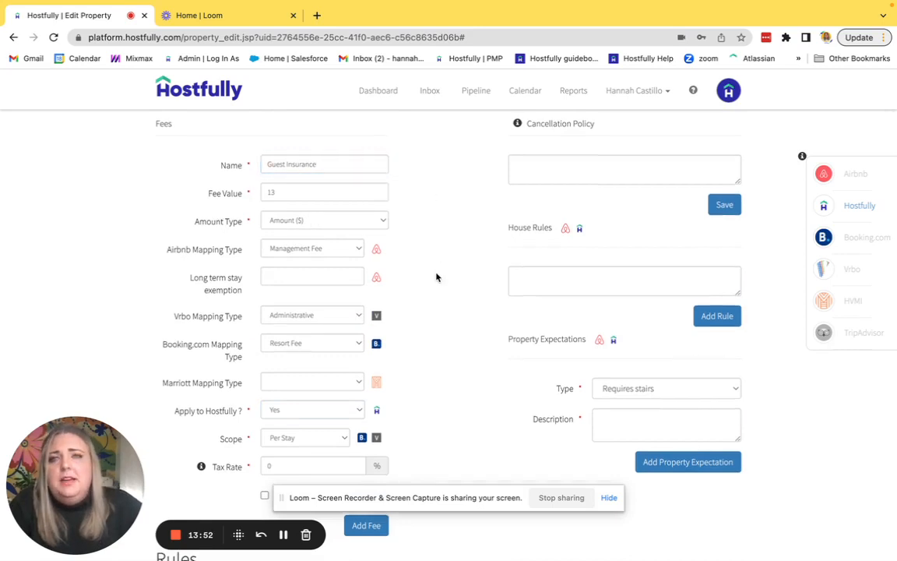
{"action": "scroll", "coordinate": [436, 277], "scroll_direction": "down", "scroll_amount": 4}
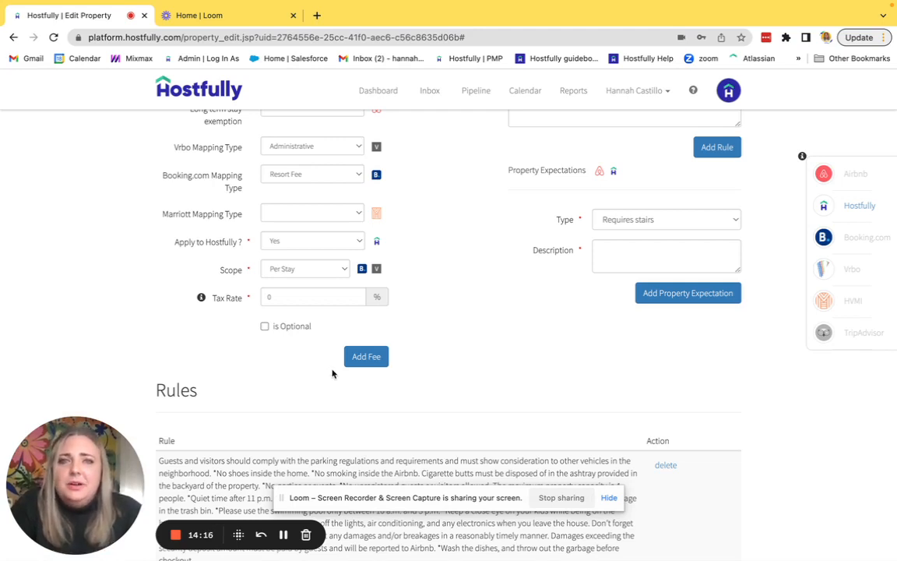
{"action": "left_click", "coordinate": [360, 360]}
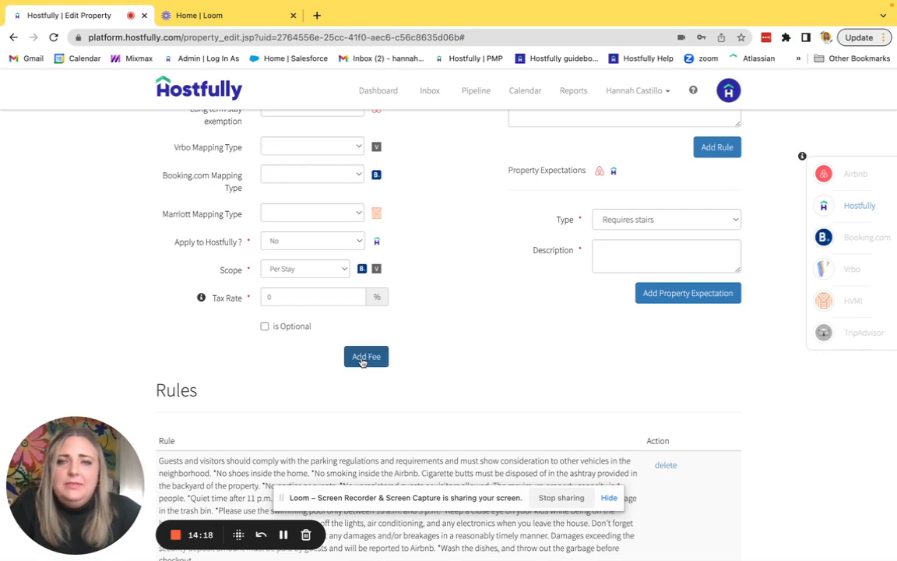
{"action": "scroll", "coordinate": [362, 362], "scroll_direction": "down", "scroll_amount": 7}
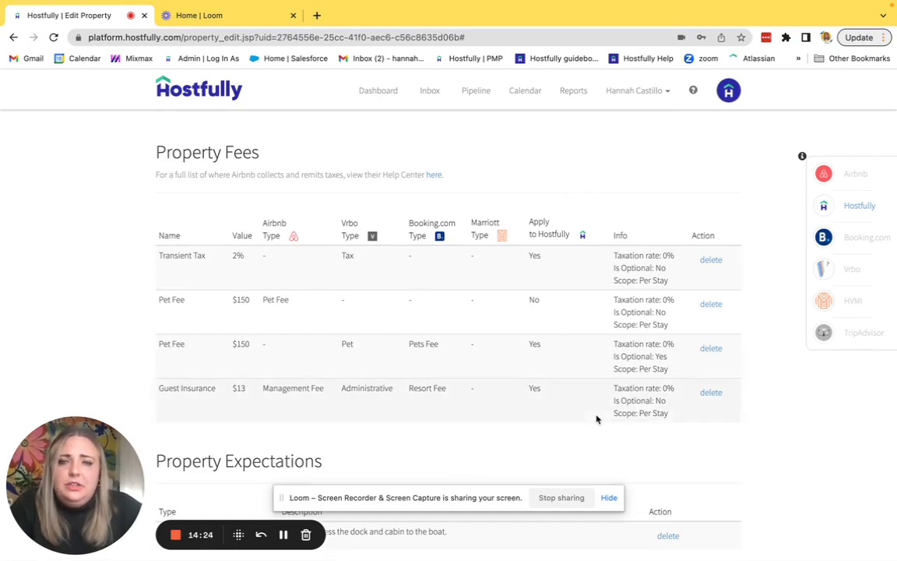
Step: Place the cursor in the empty cancellation policy text and enlarge the house rules text box
{"action": "scroll", "coordinate": [519, 387], "scroll_direction": "up", "scroll_amount": 10}
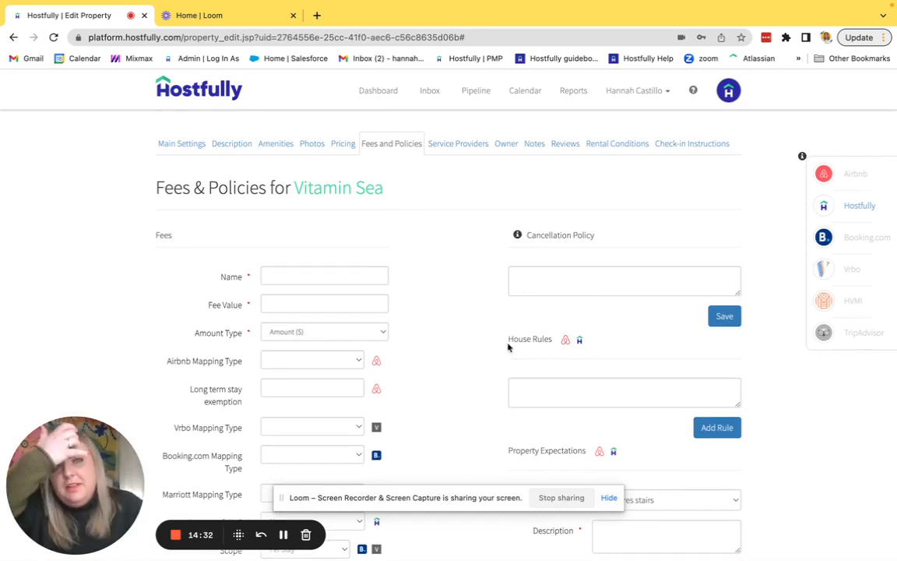
{"action": "left_click", "coordinate": [550, 278]}
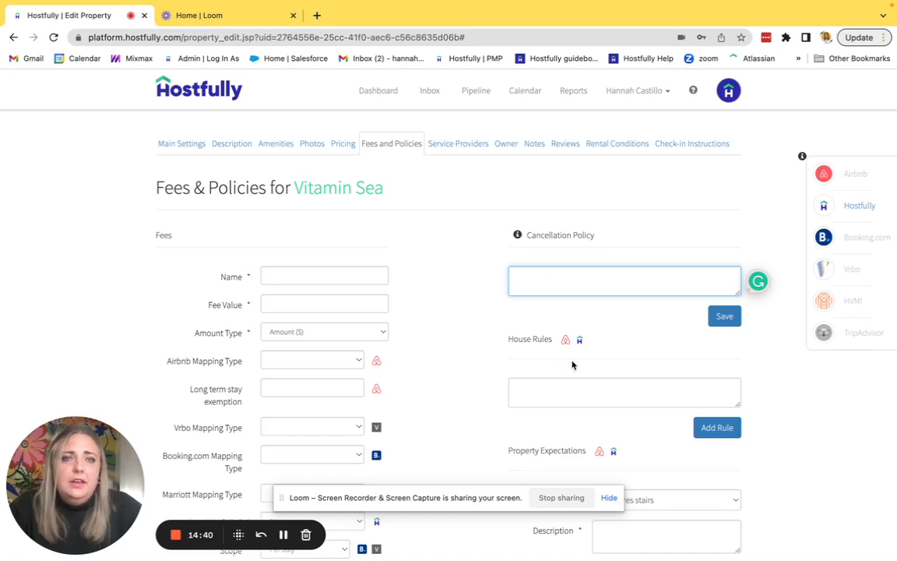
{"action": "scroll", "coordinate": [575, 365], "scroll_direction": "down", "scroll_amount": 3}
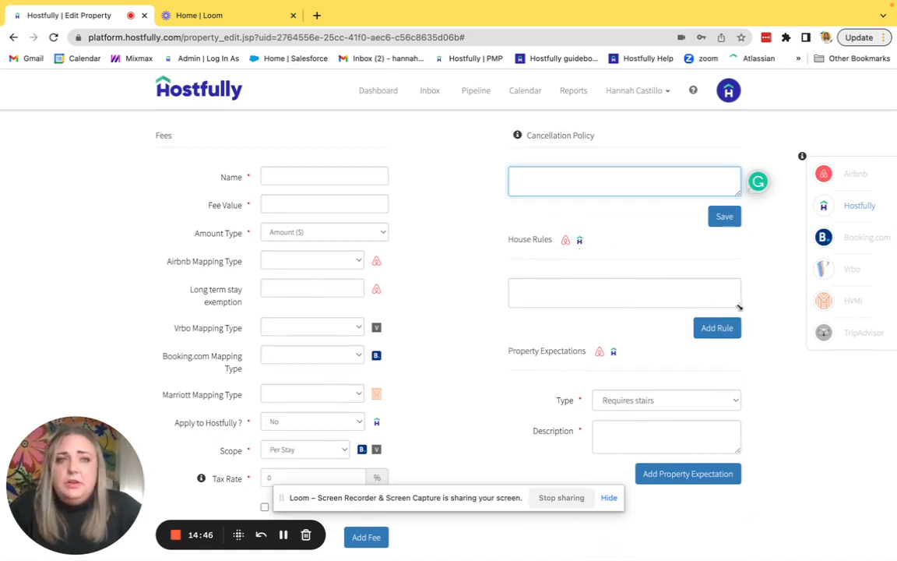
{"action": "left_click_drag", "start_coordinate": [739, 307], "coordinate": [785, 453]}
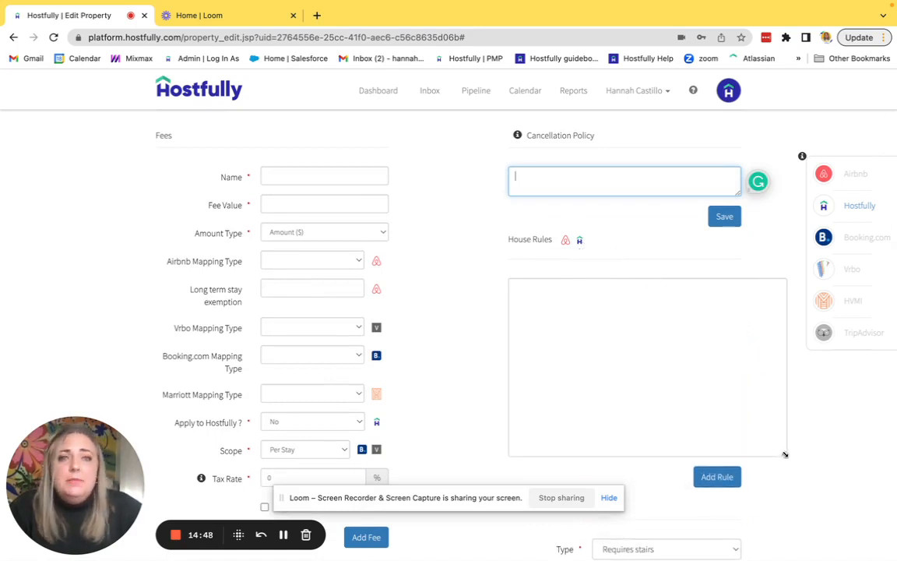
{"action": "scroll", "coordinate": [785, 454], "scroll_direction": "down", "scroll_amount": 2}
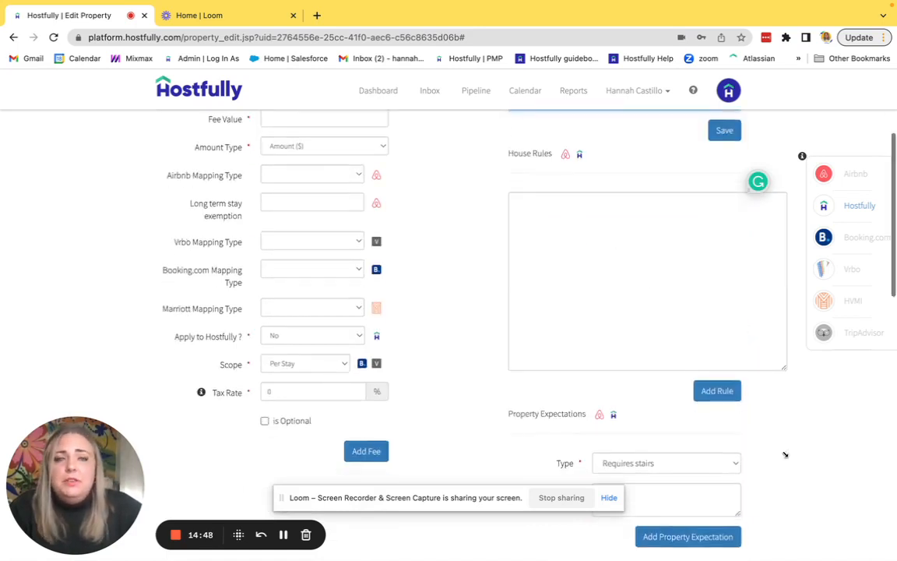
Step: Add the house rule "No Smoking!" to the property and check it in the rules list
{"action": "left_click", "coordinate": [684, 233]}
{"action": "type", "text": "No"}
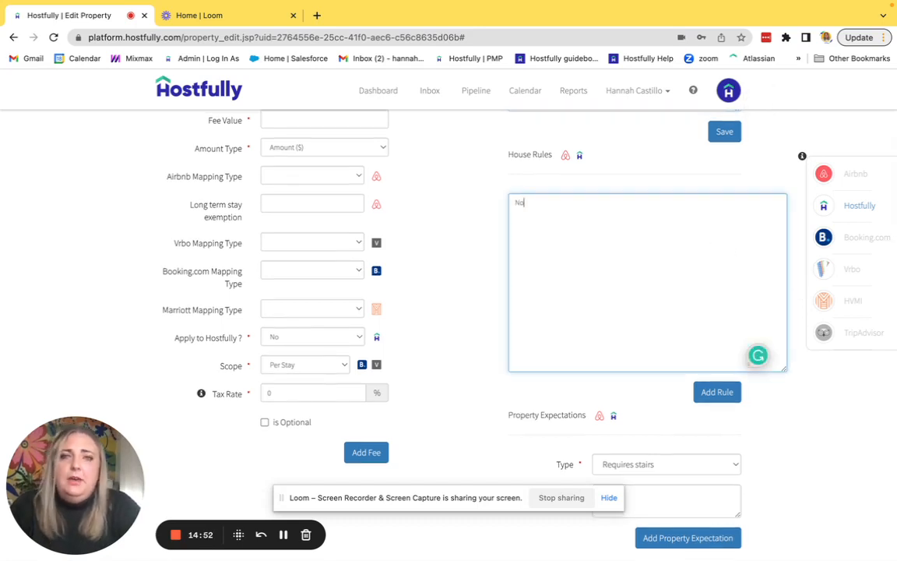
{"action": "type", "text": " Smoking"}
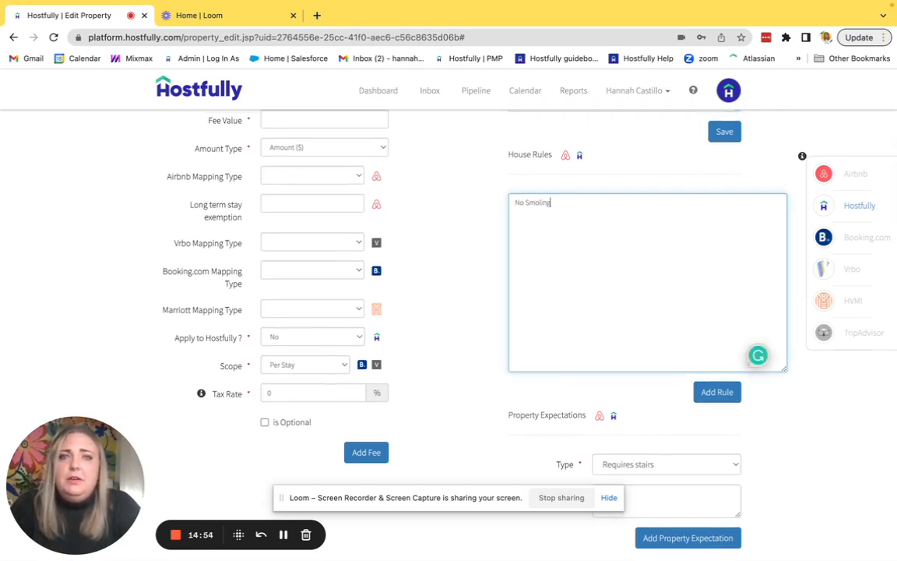
{"action": "key", "text": "BackSpace"}
{"action": "key", "text": "BackSpace"}
{"action": "key", "text": "BackSpace"}
{"action": "type", "text": "kin"}
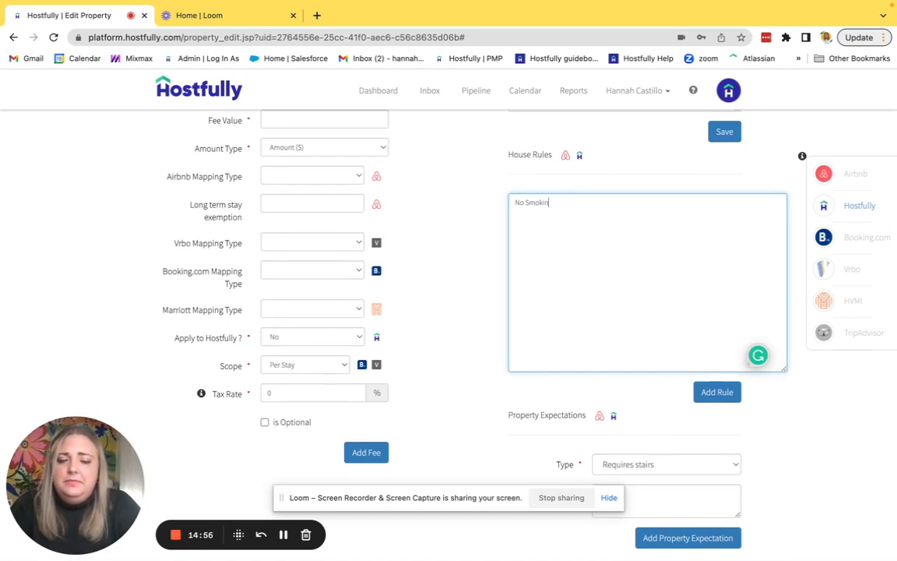
{"action": "type", "text": "g!"}
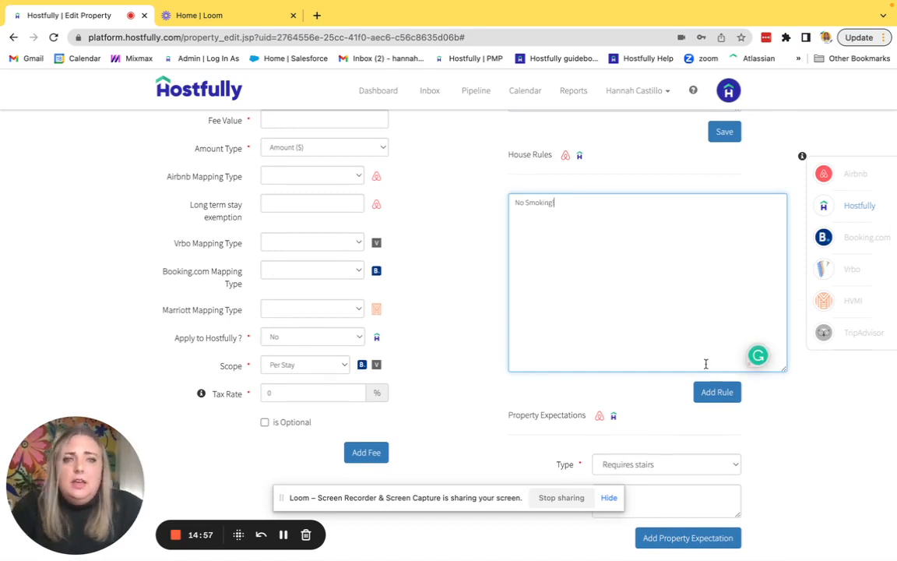
{"action": "left_click", "coordinate": [715, 393]}
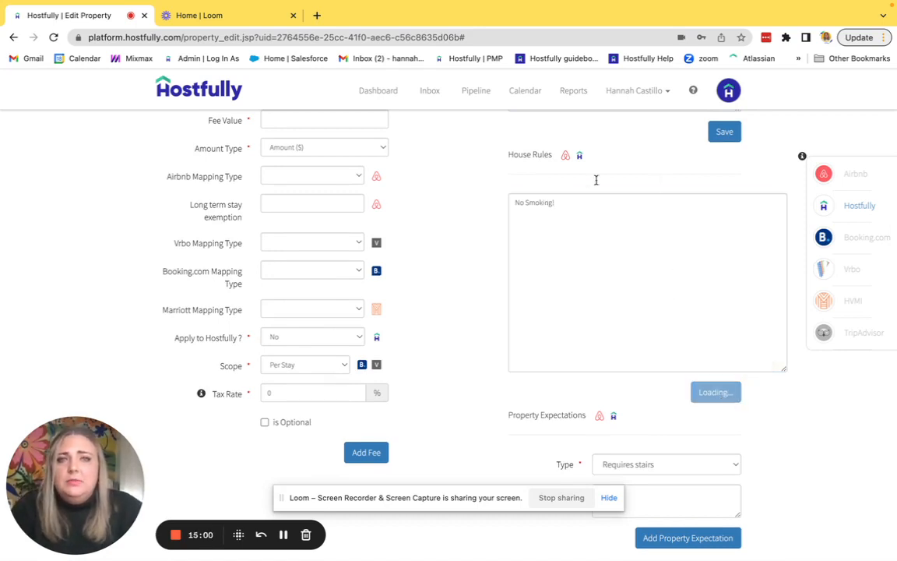
{"action": "scroll", "coordinate": [531, 396], "scroll_direction": "down", "scroll_amount": 5}
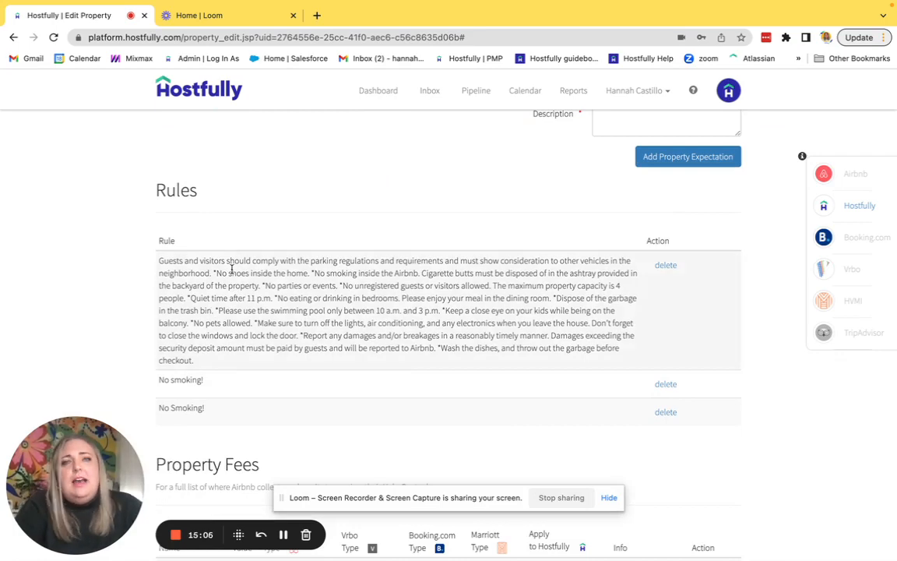
Step: View the service provider assignments and the owner settings for Vitamin Sea
{"action": "scroll", "coordinate": [303, 304], "scroll_direction": "up", "scroll_amount": 10}
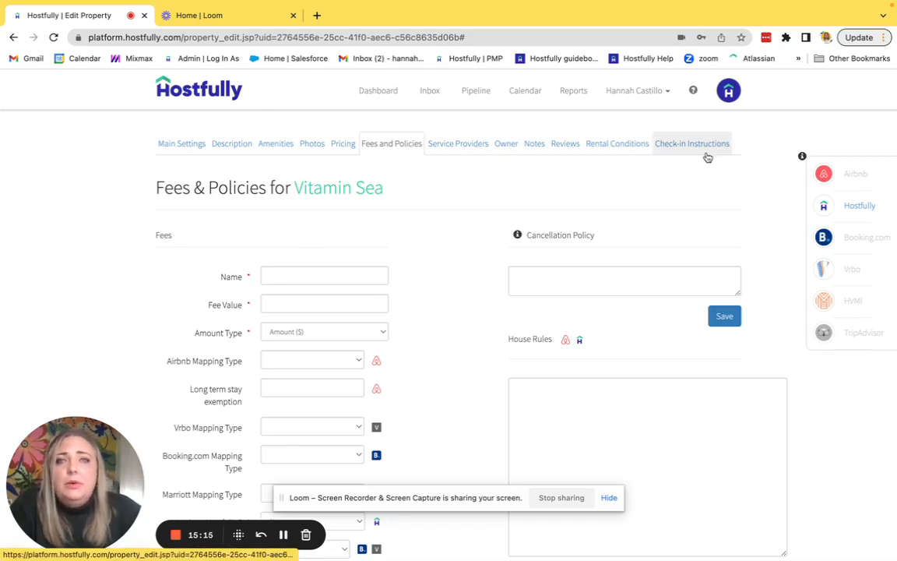
{"action": "left_click", "coordinate": [455, 148]}
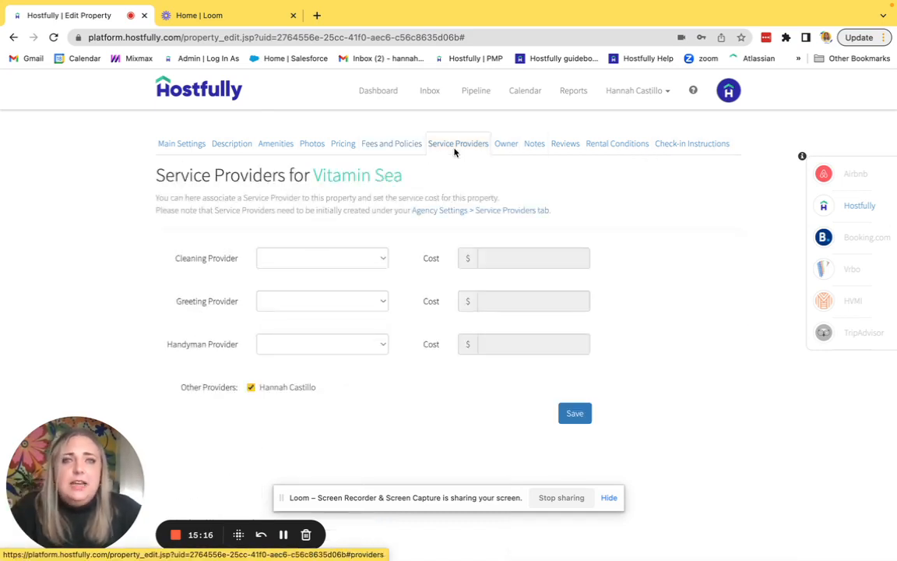
{"action": "left_click", "coordinate": [501, 153]}
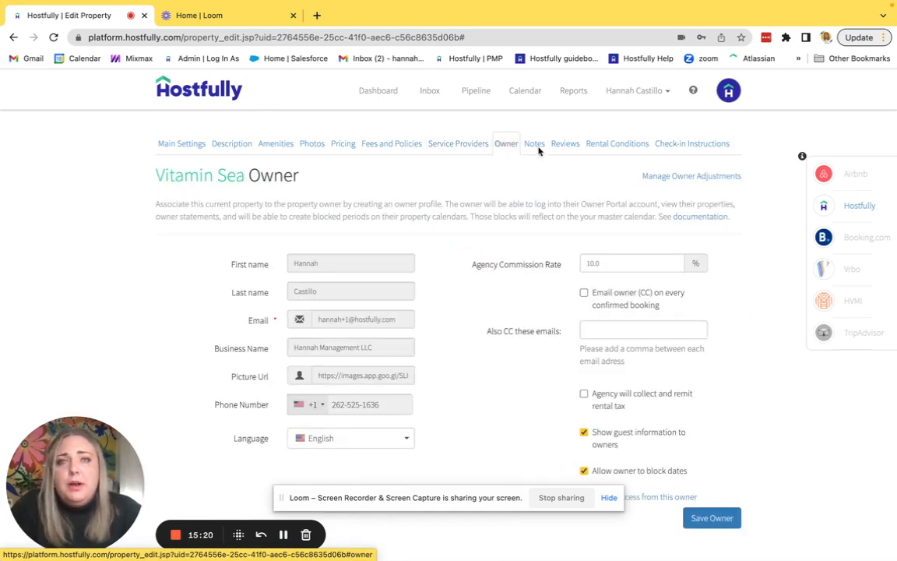
Step: Look through the property's notes: booking notes, property maintenance instructions and owner notes
{"action": "left_click", "coordinate": [525, 156]}
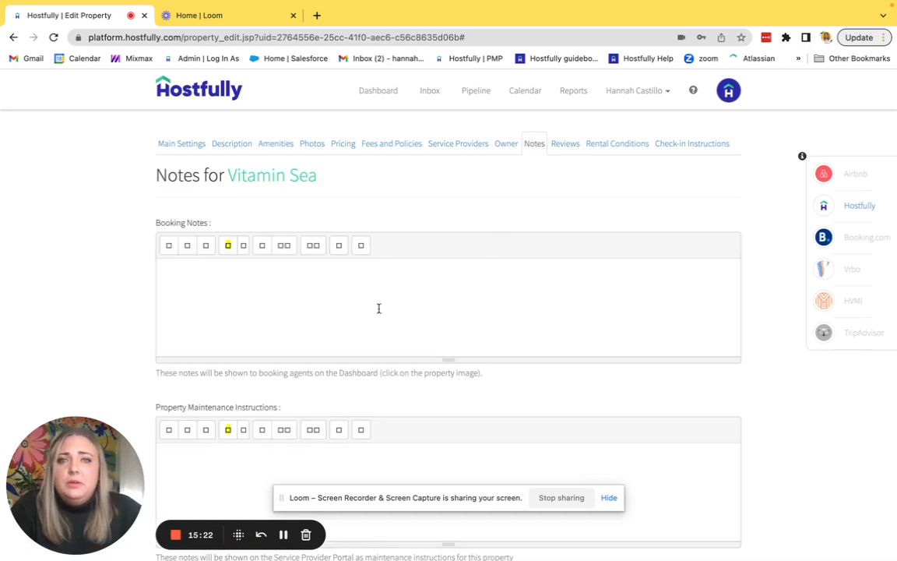
{"action": "left_click", "coordinate": [350, 316]}
{"action": "scroll", "coordinate": [349, 316], "scroll_direction": "down", "scroll_amount": 2}
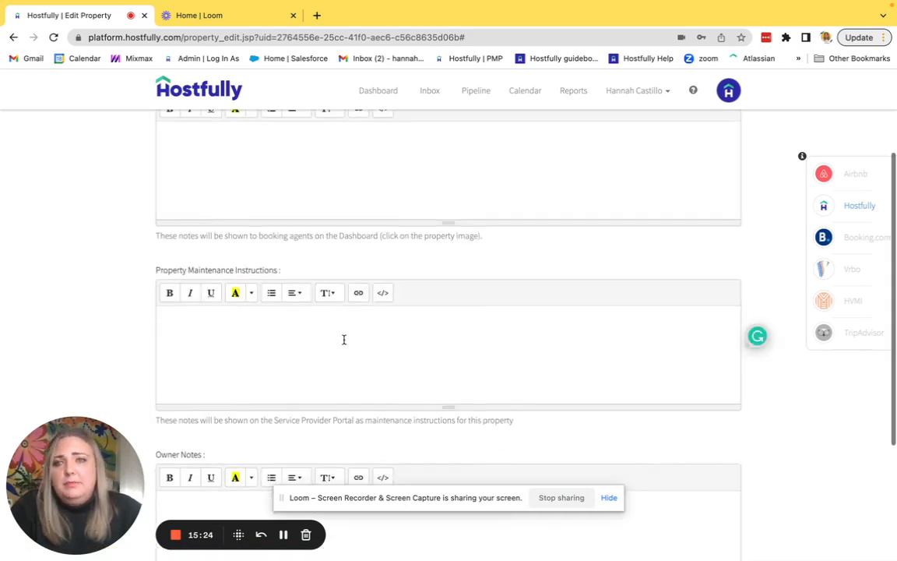
{"action": "left_click", "coordinate": [345, 339]}
{"action": "scroll", "coordinate": [344, 340], "scroll_direction": "down", "scroll_amount": 2}
{"action": "left_click", "coordinate": [342, 374]}
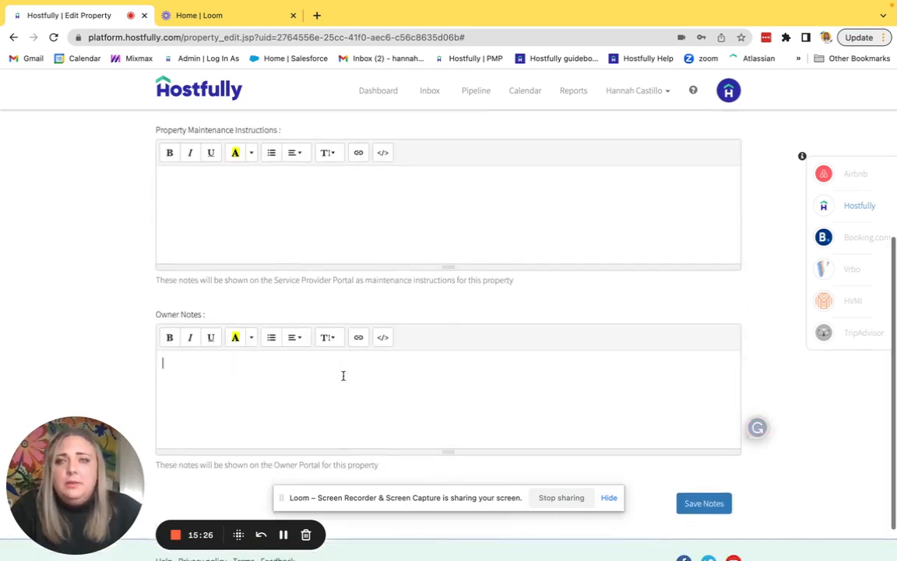
{"action": "scroll", "coordinate": [343, 375], "scroll_direction": "up", "scroll_amount": 5}
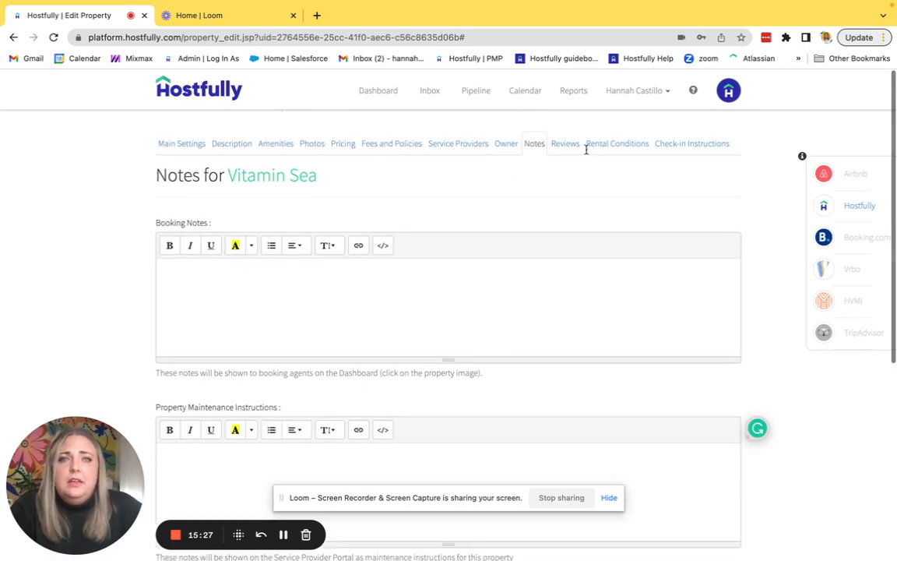
Step: View the property's direct booking reviews and rental conditions, and return to its main settings
{"action": "left_click", "coordinate": [559, 149]}
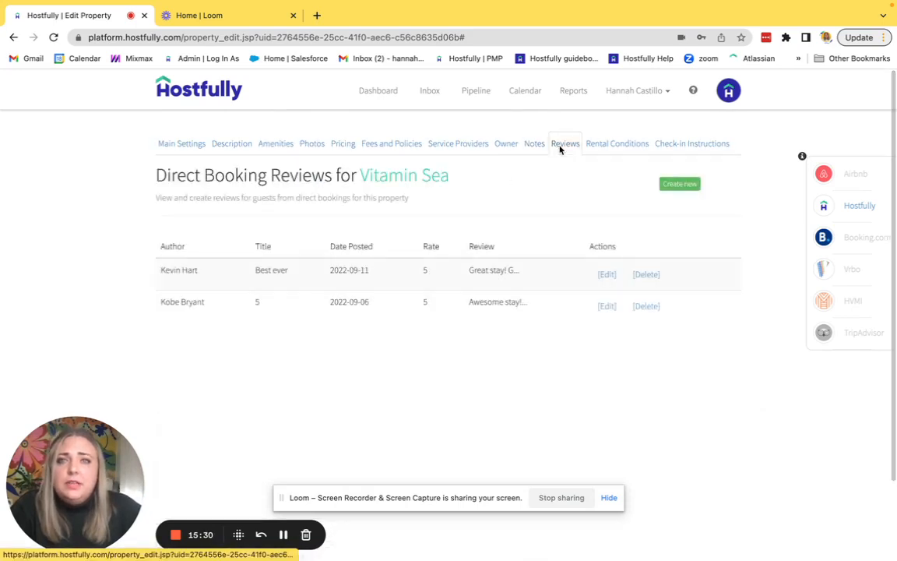
{"action": "left_click", "coordinate": [596, 146]}
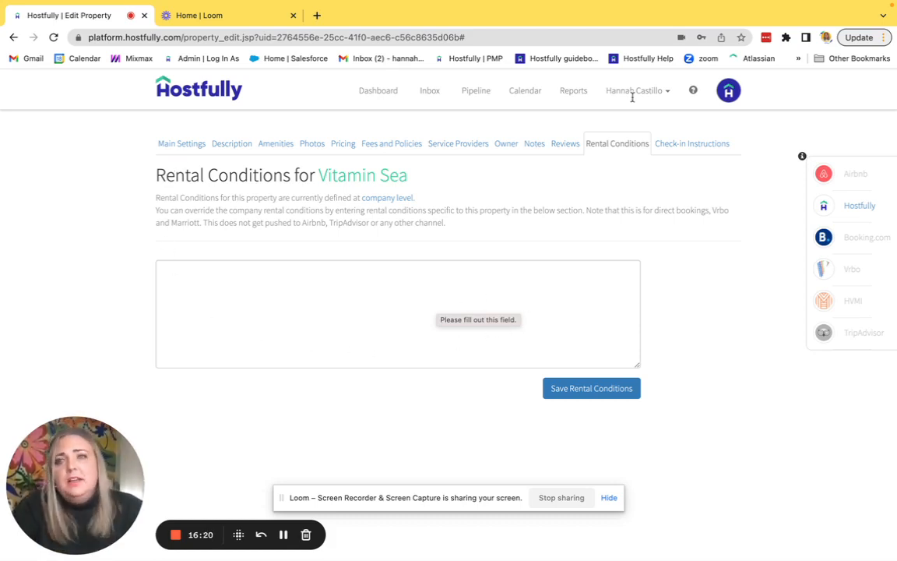
{"action": "left_click", "coordinate": [176, 145]}
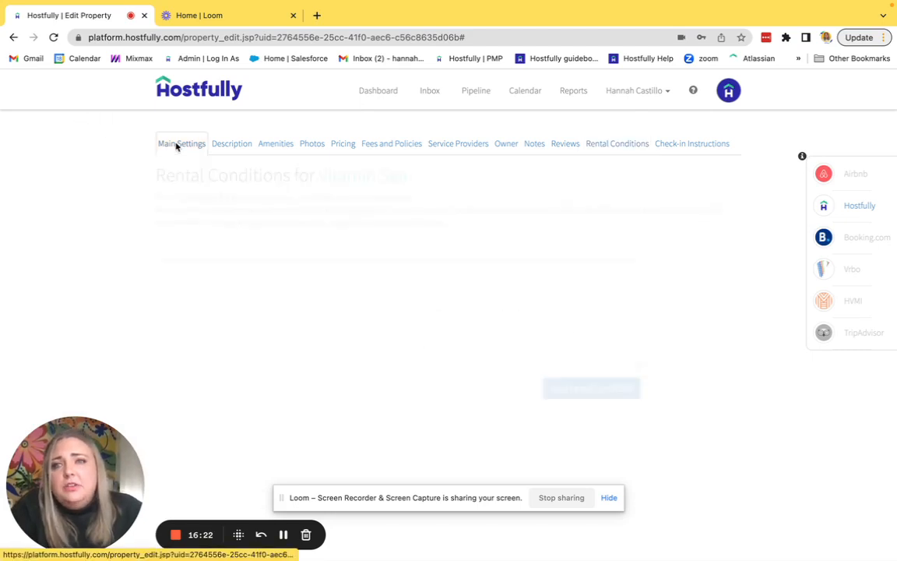